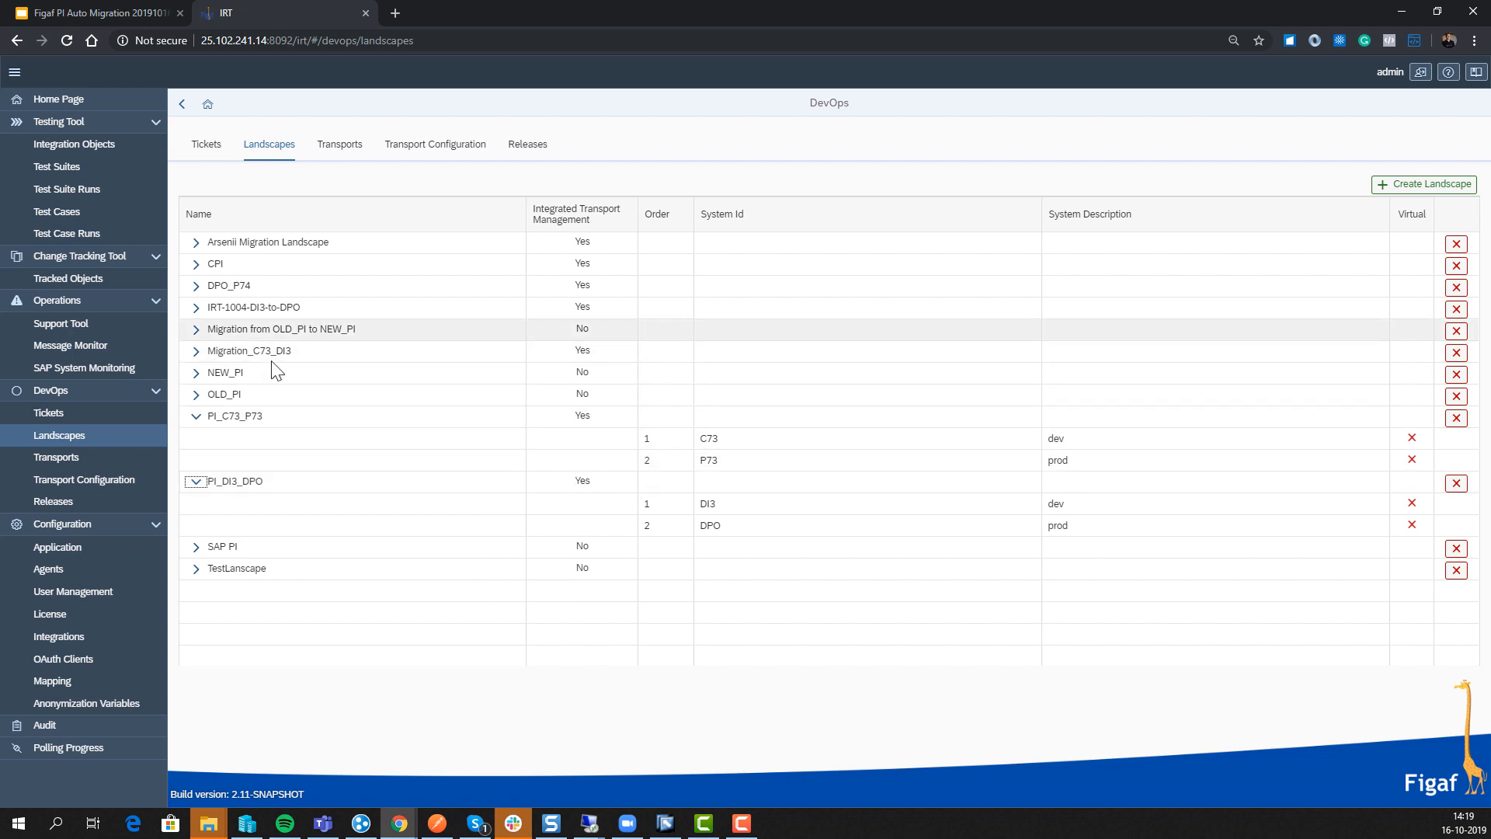
Create a new release titled "Migration 3" with version 1.0 and choose its default assignee
{"action": "left_click", "coordinate": [196, 330]}
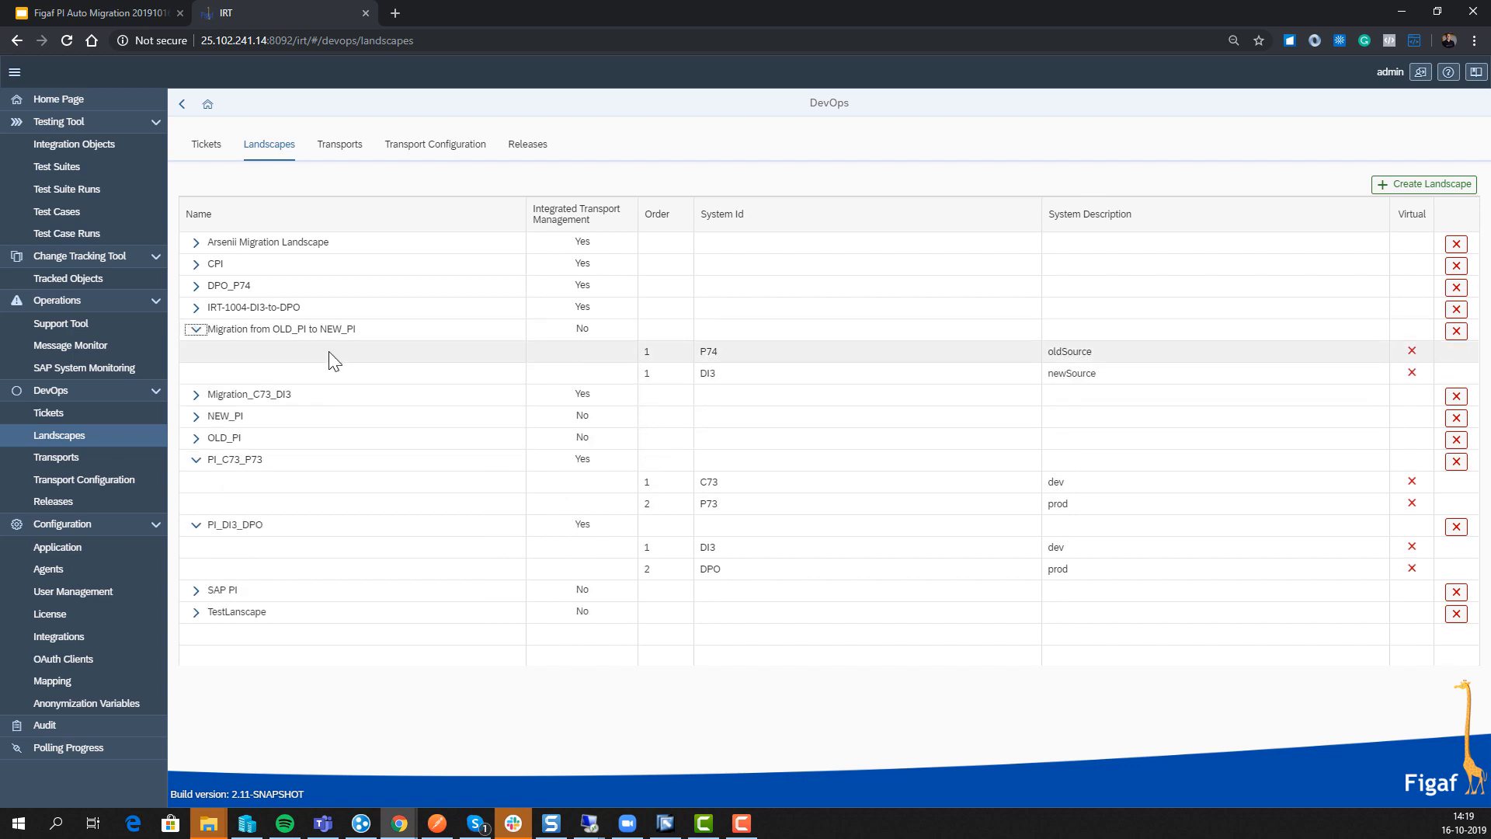
{"action": "left_click", "coordinate": [48, 511]}
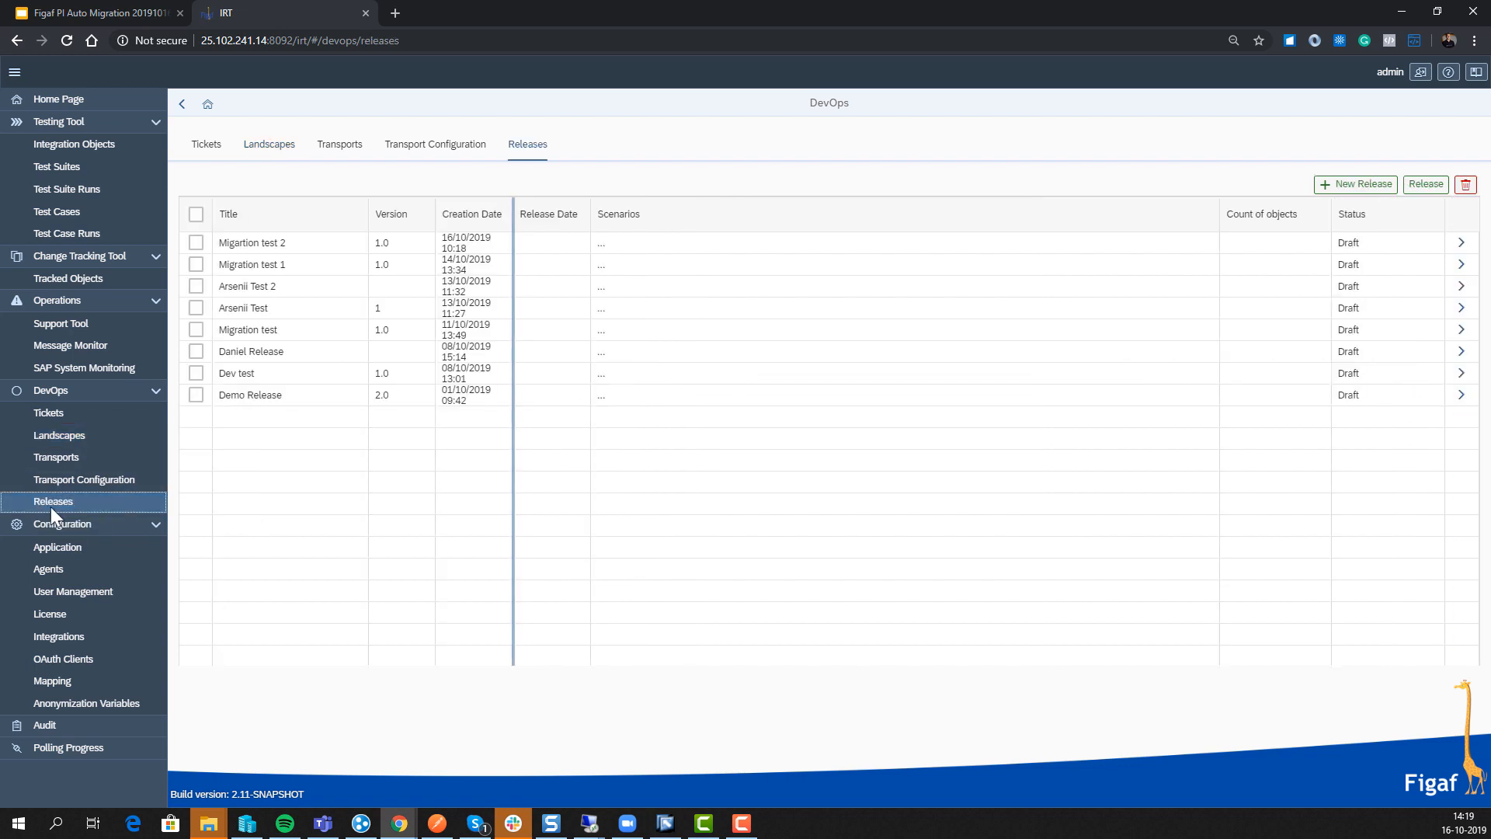
{"action": "left_click", "coordinate": [1357, 187]}
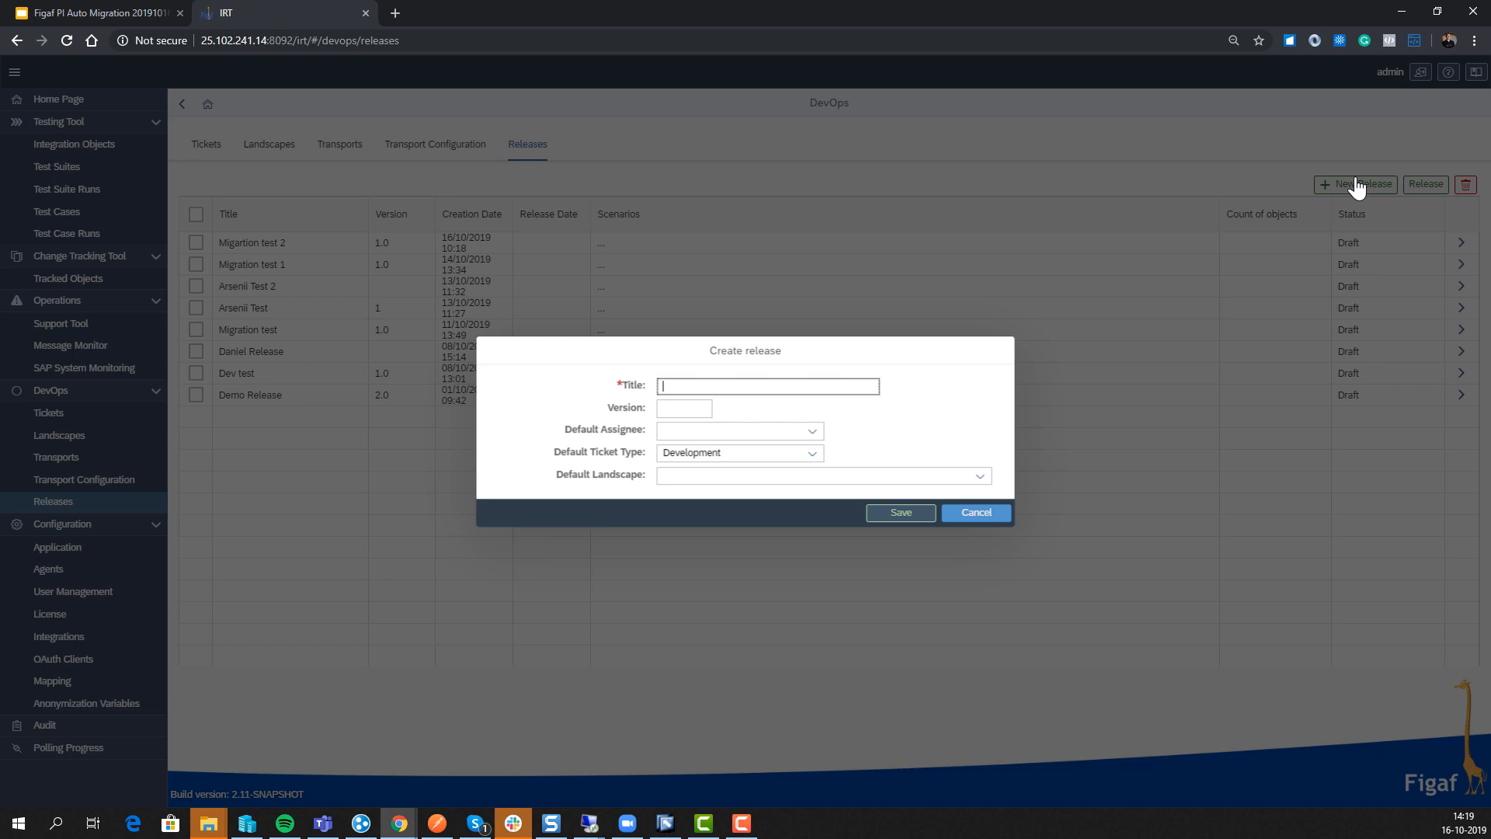
{"action": "type", "text": "Migration 3"}
{"action": "key", "text": "Tab"}
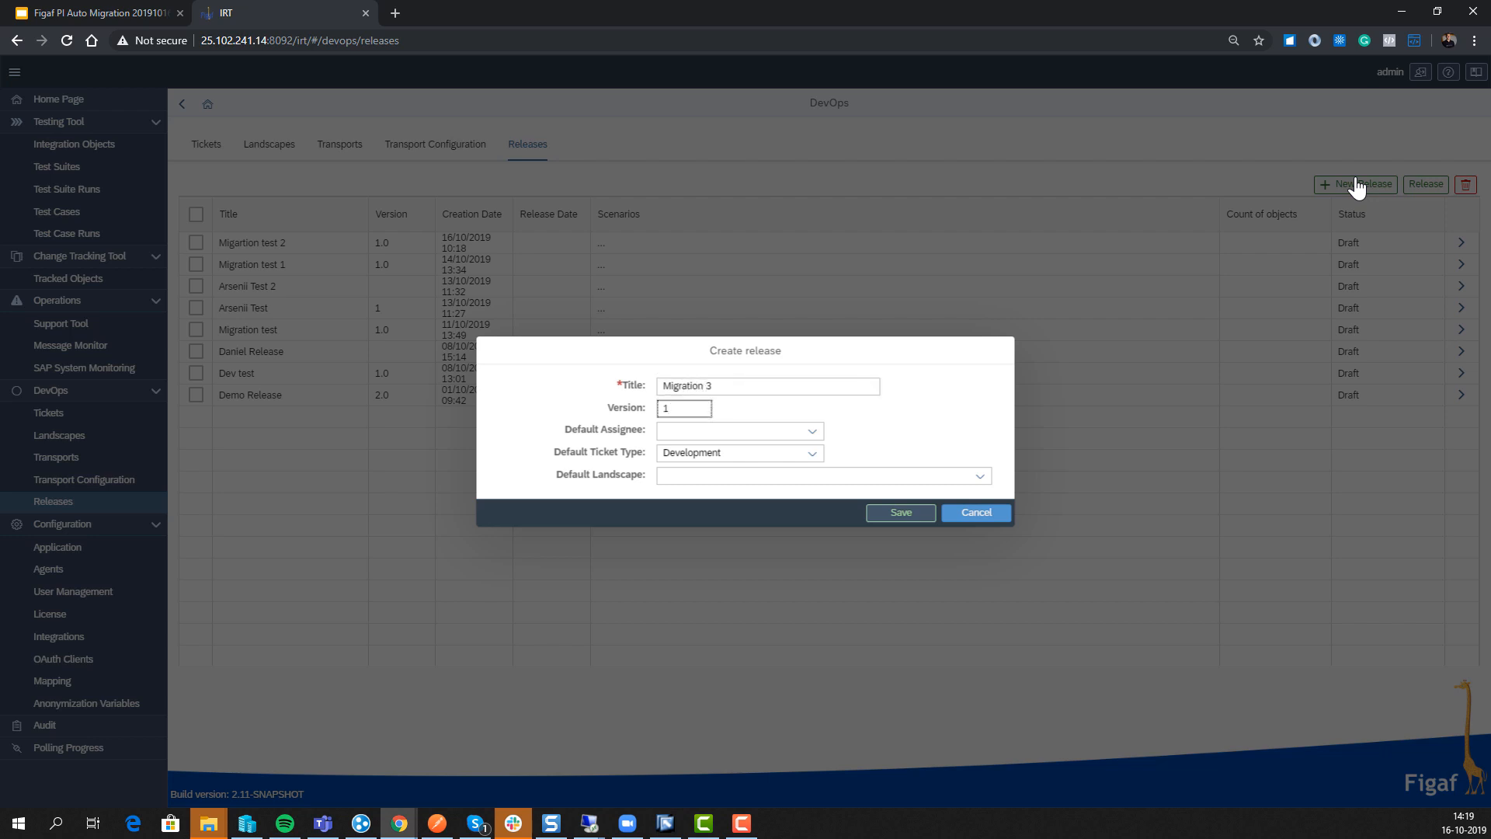
{"action": "key", "text": "Tab"}
{"action": "key", "text": "Down"}
{"action": "key", "text": "Down"}
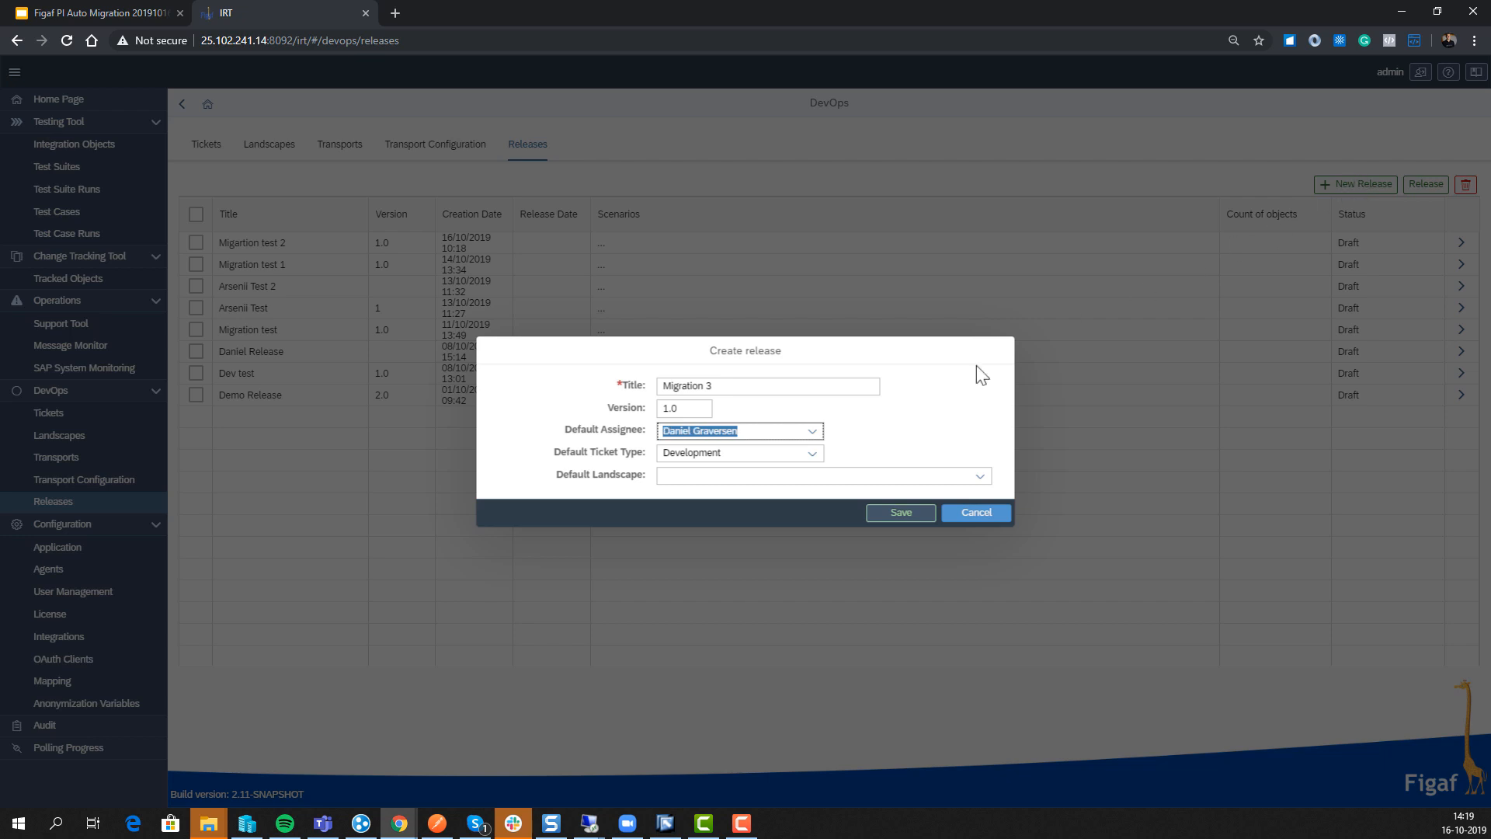
Set the new release's default ticket type to Migration
{"action": "left_click", "coordinate": [807, 455]}
{"action": "left_click", "coordinate": [790, 460]}
{"action": "left_click", "coordinate": [791, 463]}
{"action": "left_click", "coordinate": [786, 502]}
Set the release's default source landscape to PI_C73_P73 and its default target landscape to PI_DI3_DPO
{"action": "left_click", "coordinate": [796, 456]}
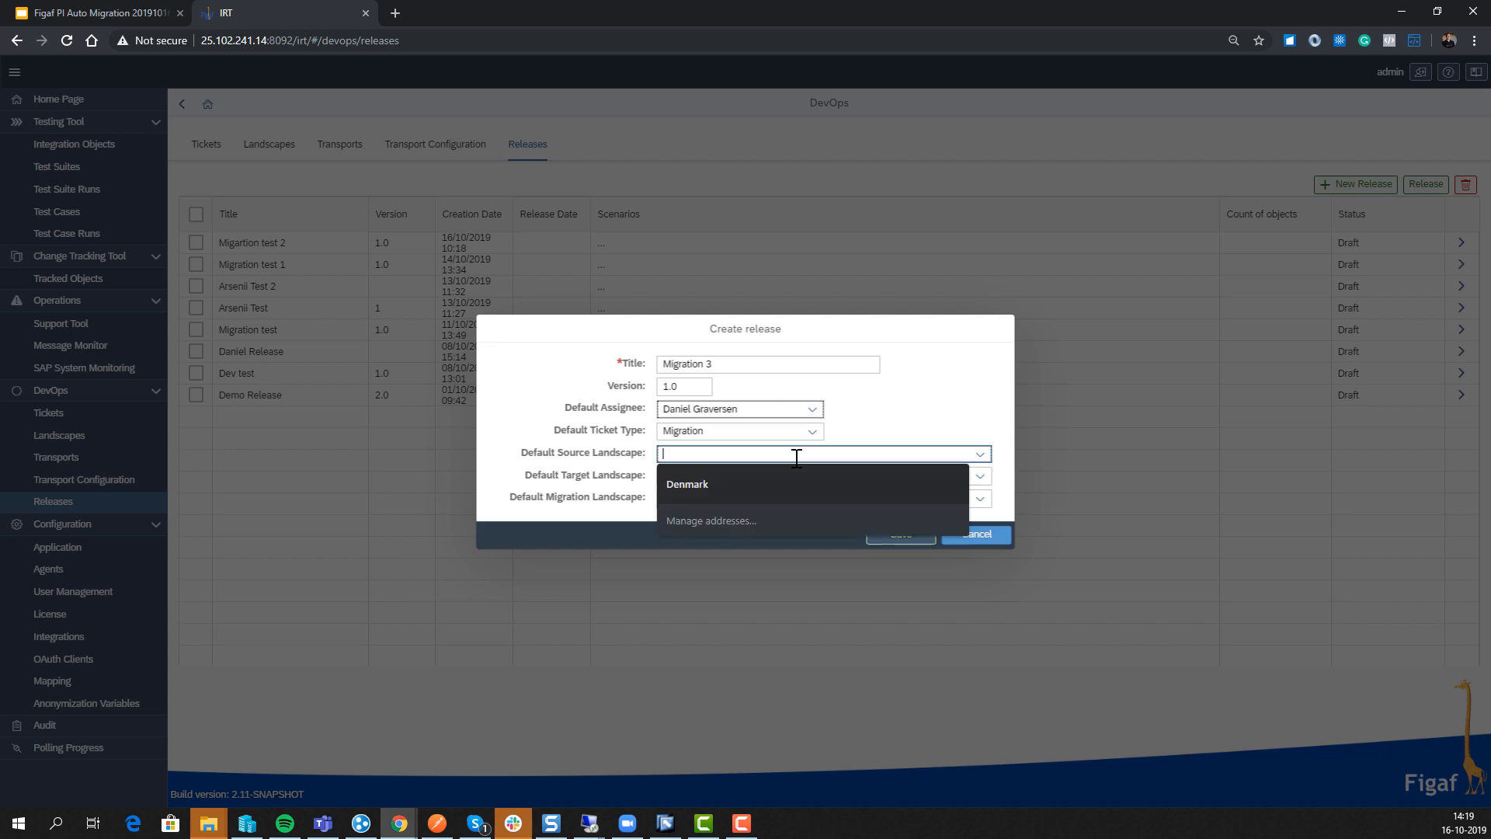
{"action": "left_click", "coordinate": [979, 455]}
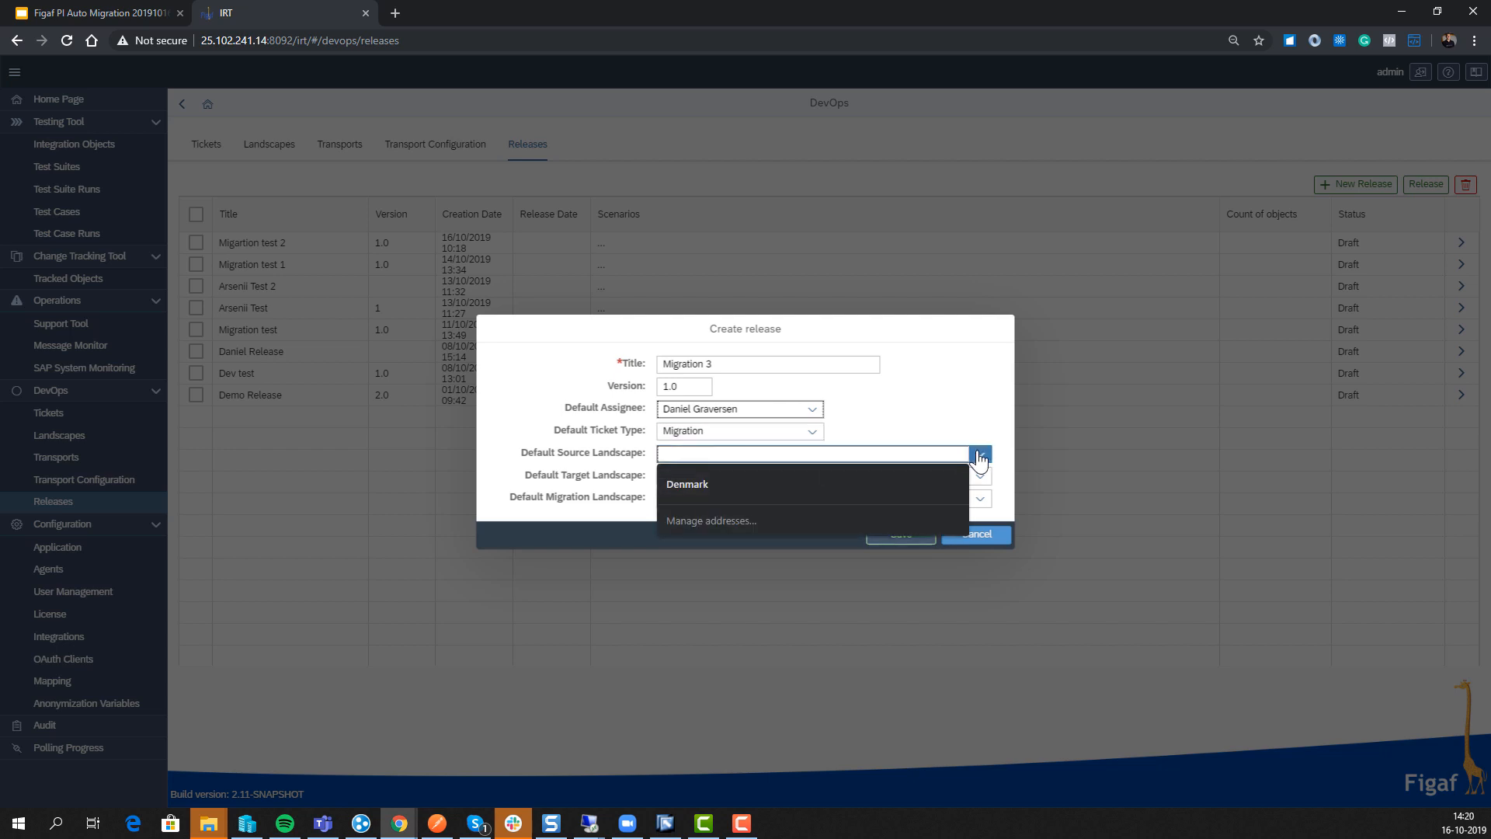
{"action": "left_click", "coordinate": [979, 456]}
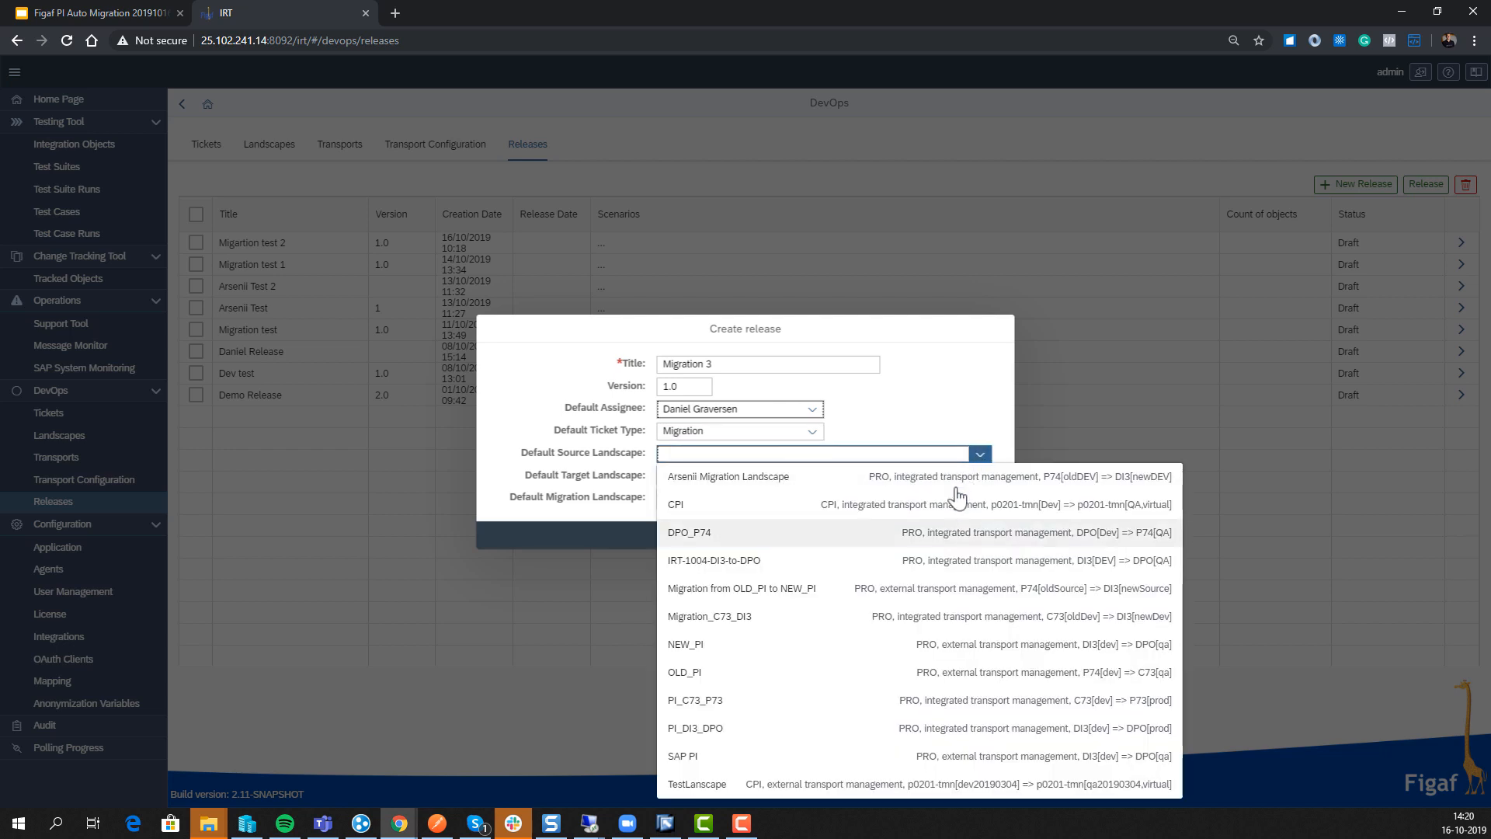
{"action": "key", "text": "Down"}
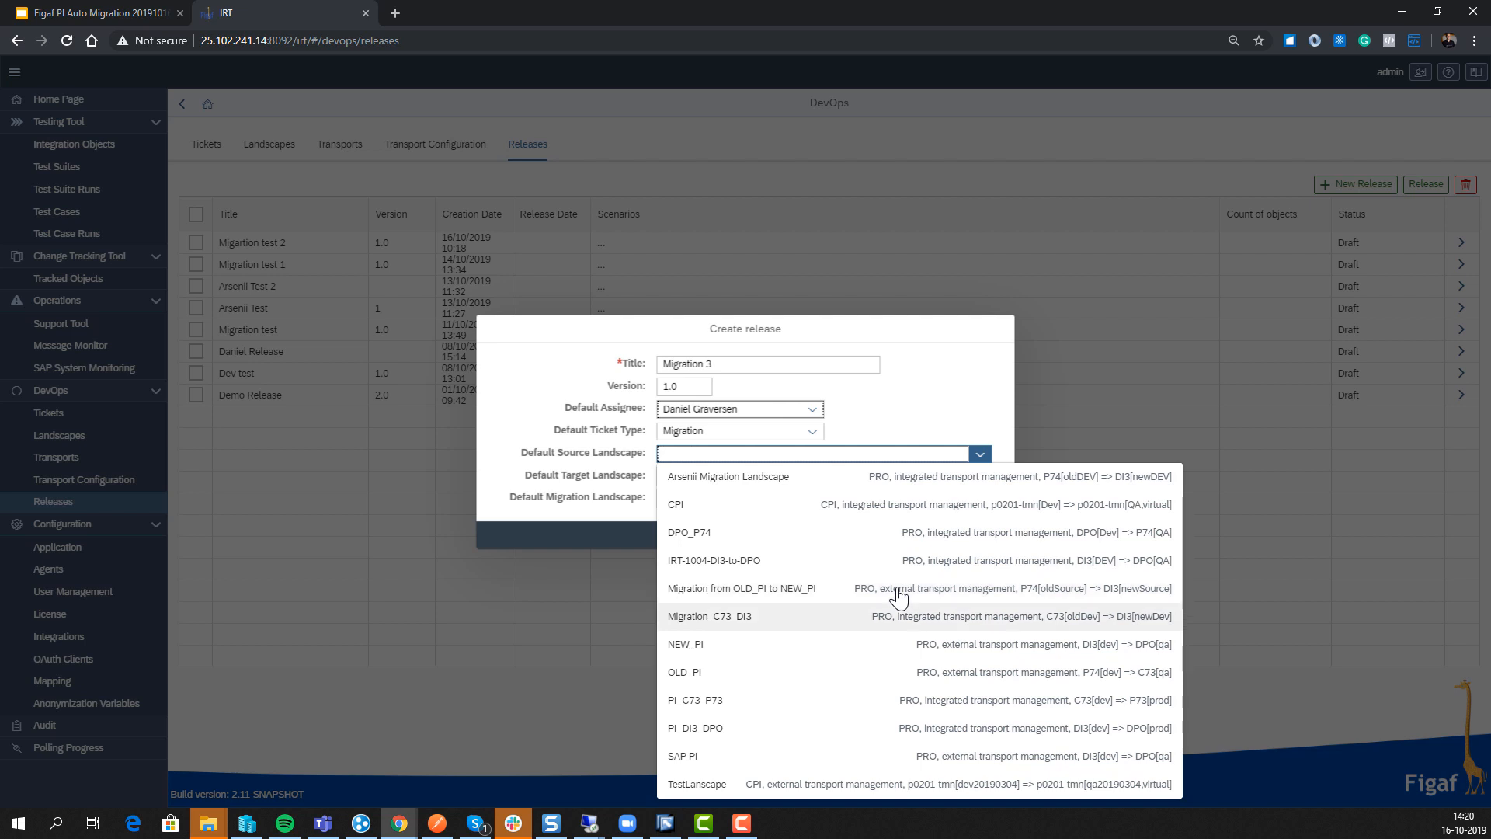
{"action": "left_click", "coordinate": [889, 703]}
{"action": "left_click", "coordinate": [980, 476]}
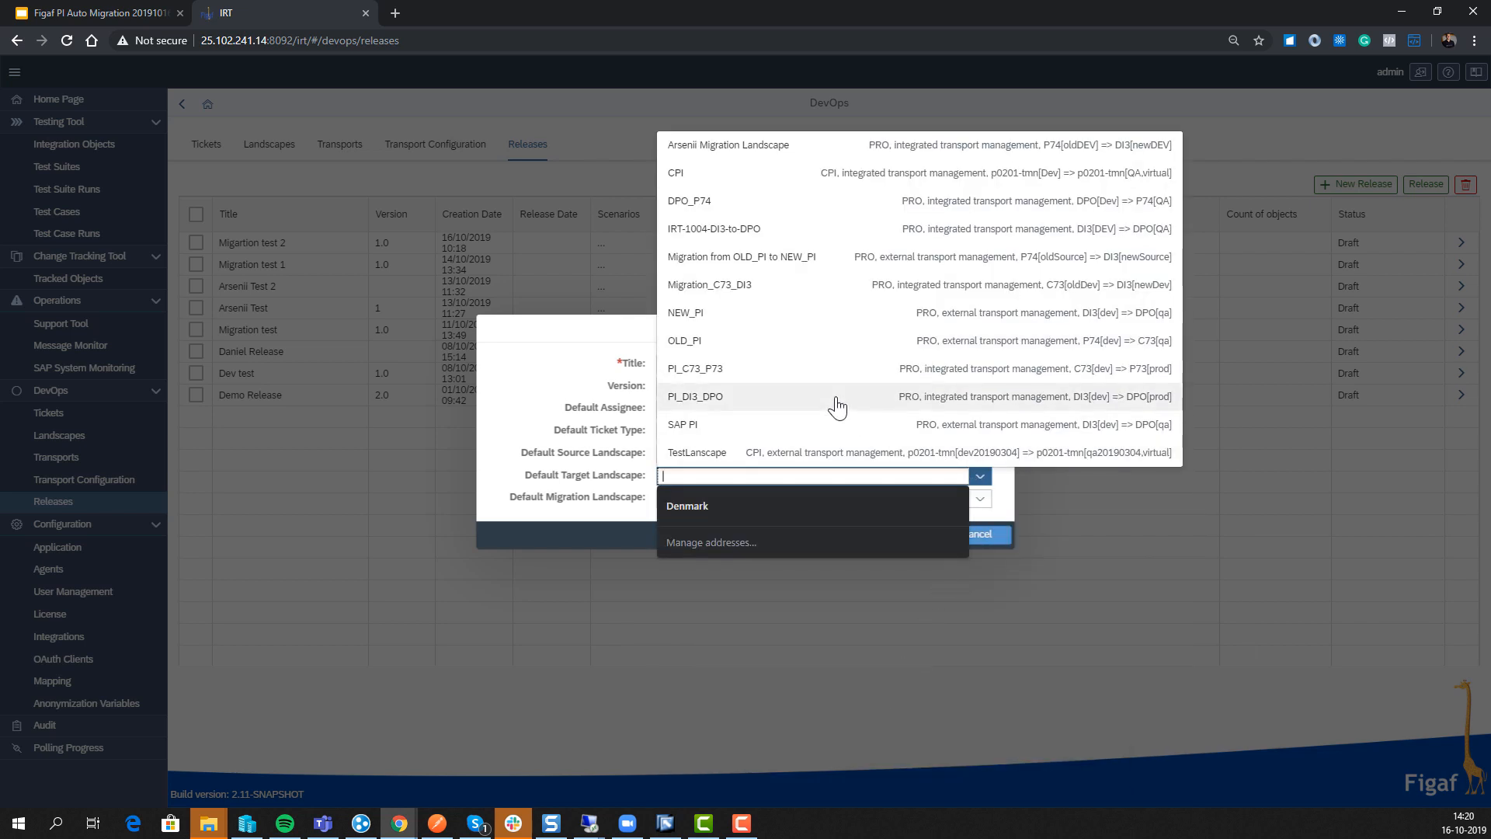
{"action": "left_click", "coordinate": [837, 398]}
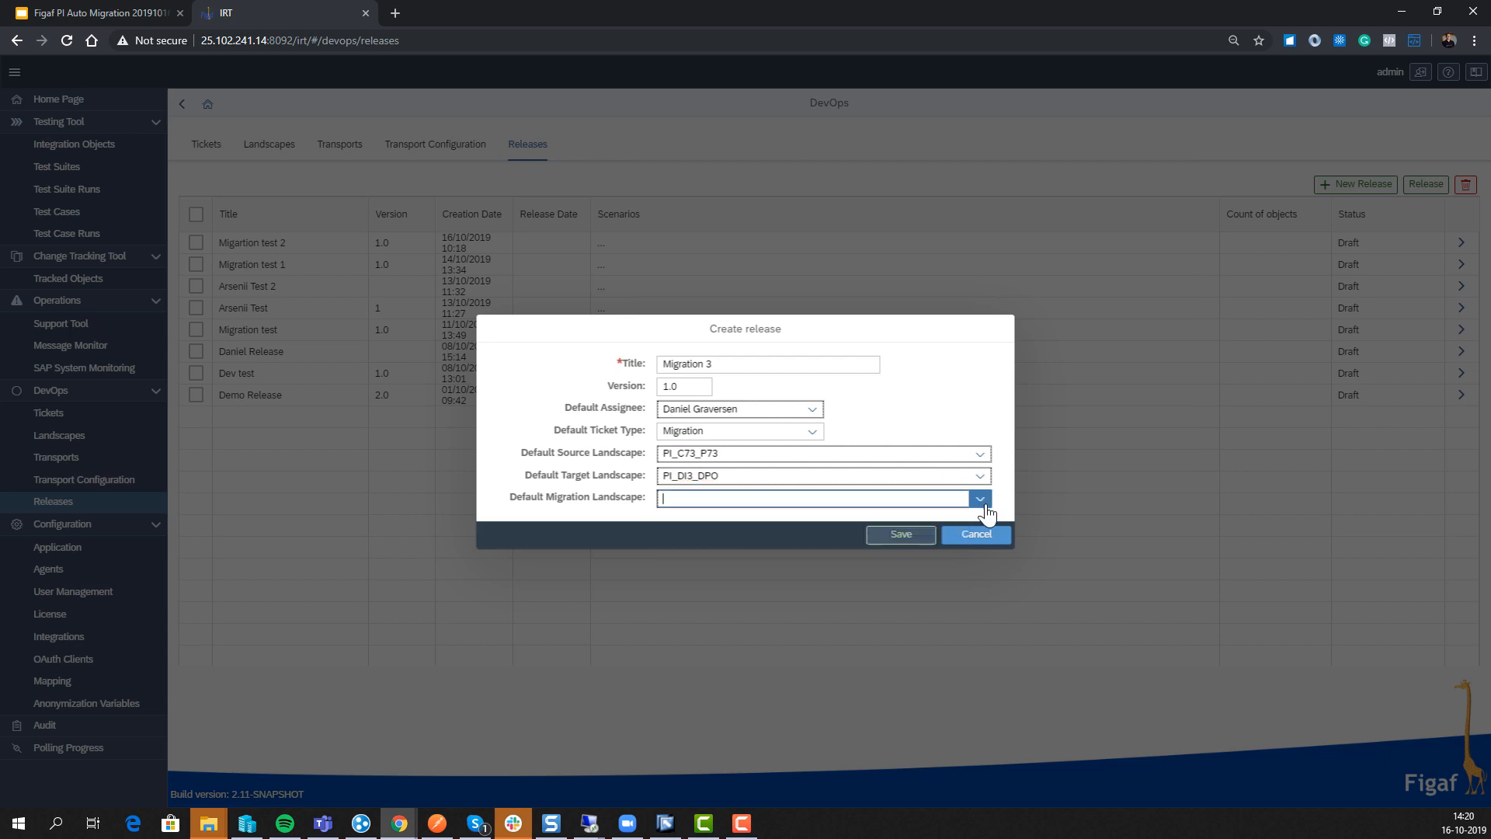
Set the default migration landscape to Migration_C73_DI3 and save the release
{"action": "left_click", "coordinate": [980, 498]}
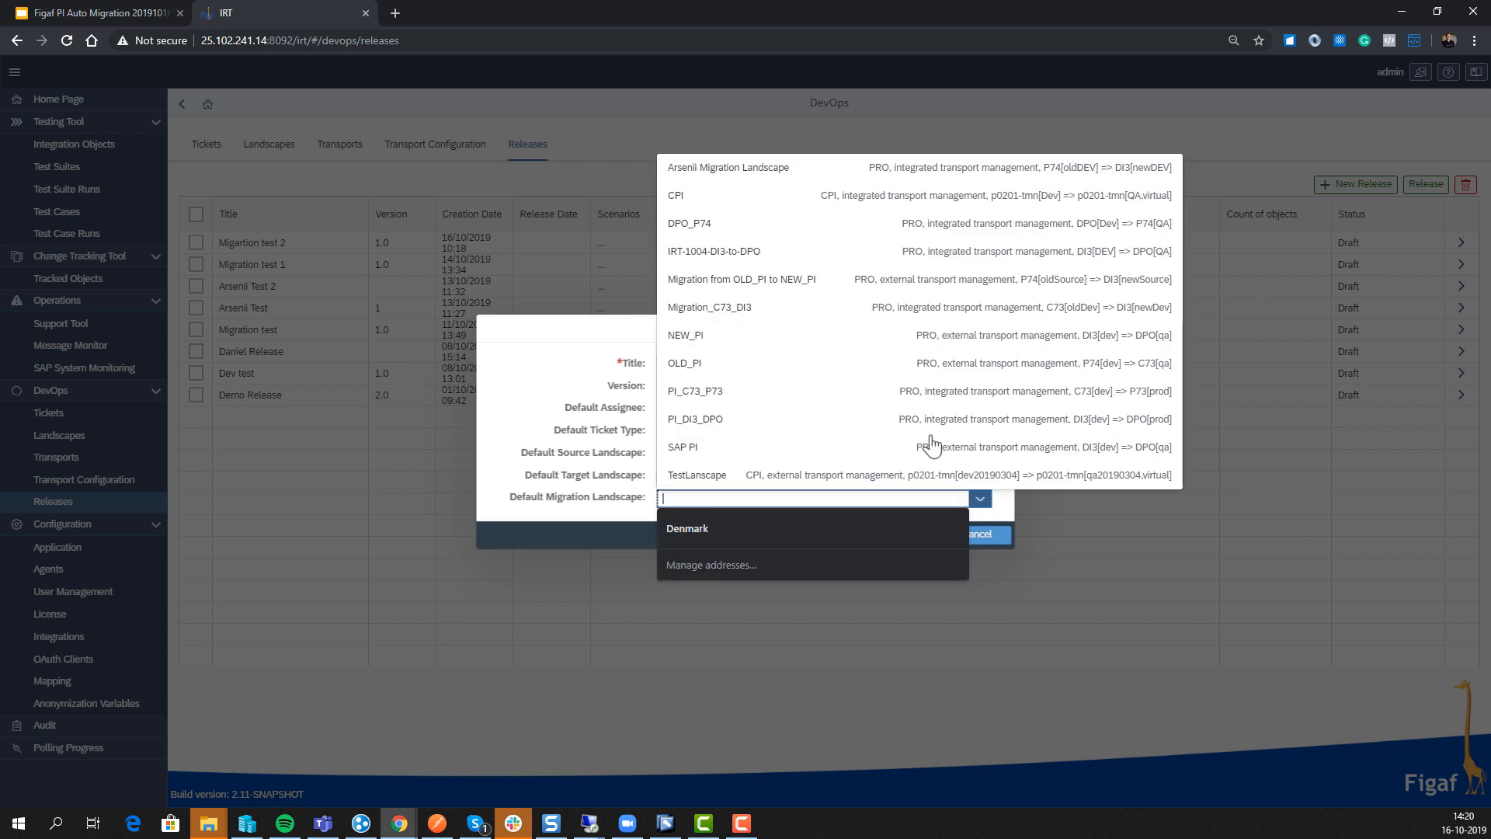
{"action": "left_click", "coordinate": [825, 307]}
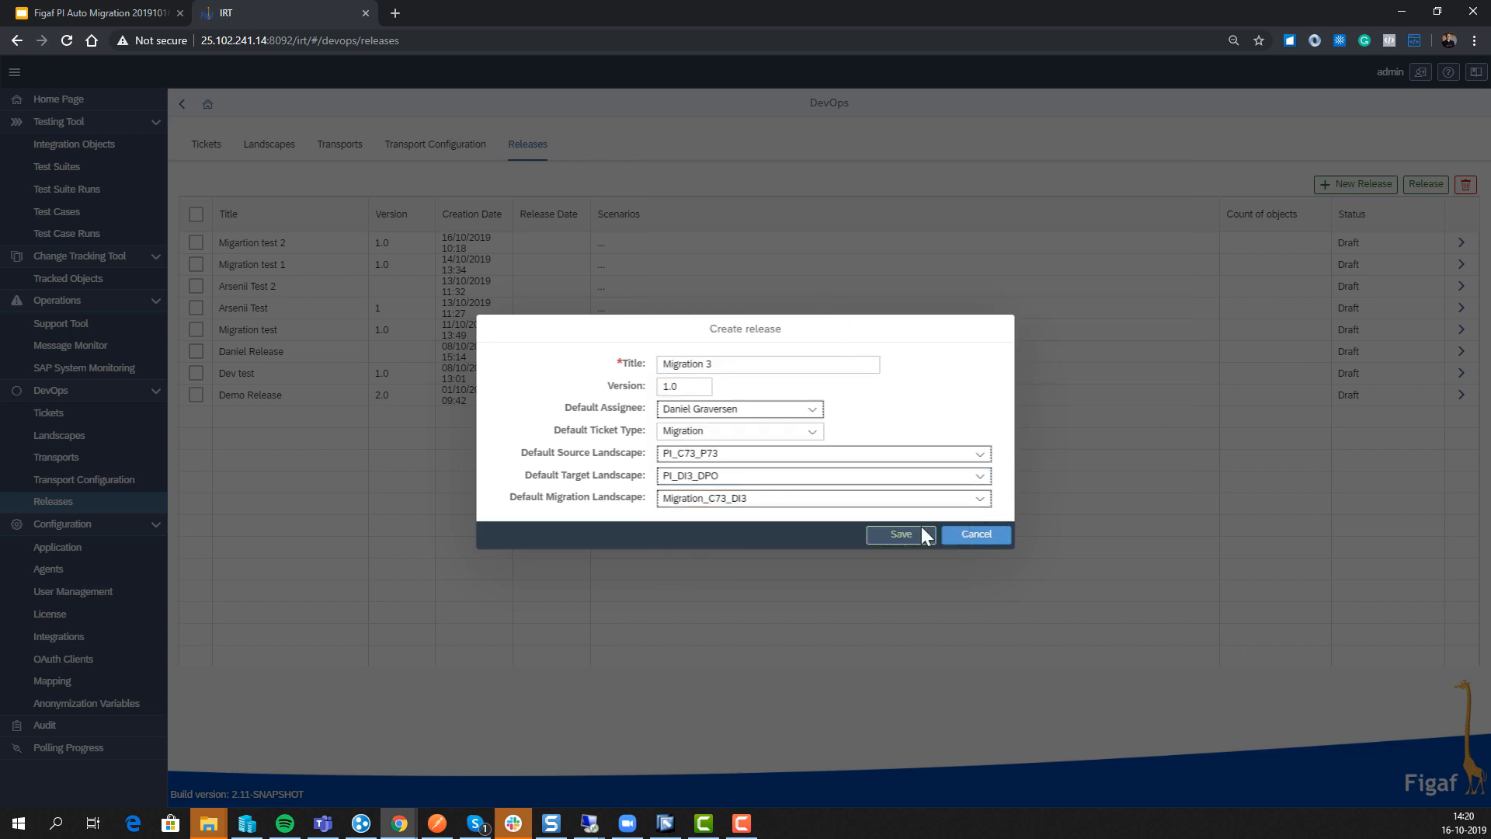
{"action": "left_click", "coordinate": [906, 537]}
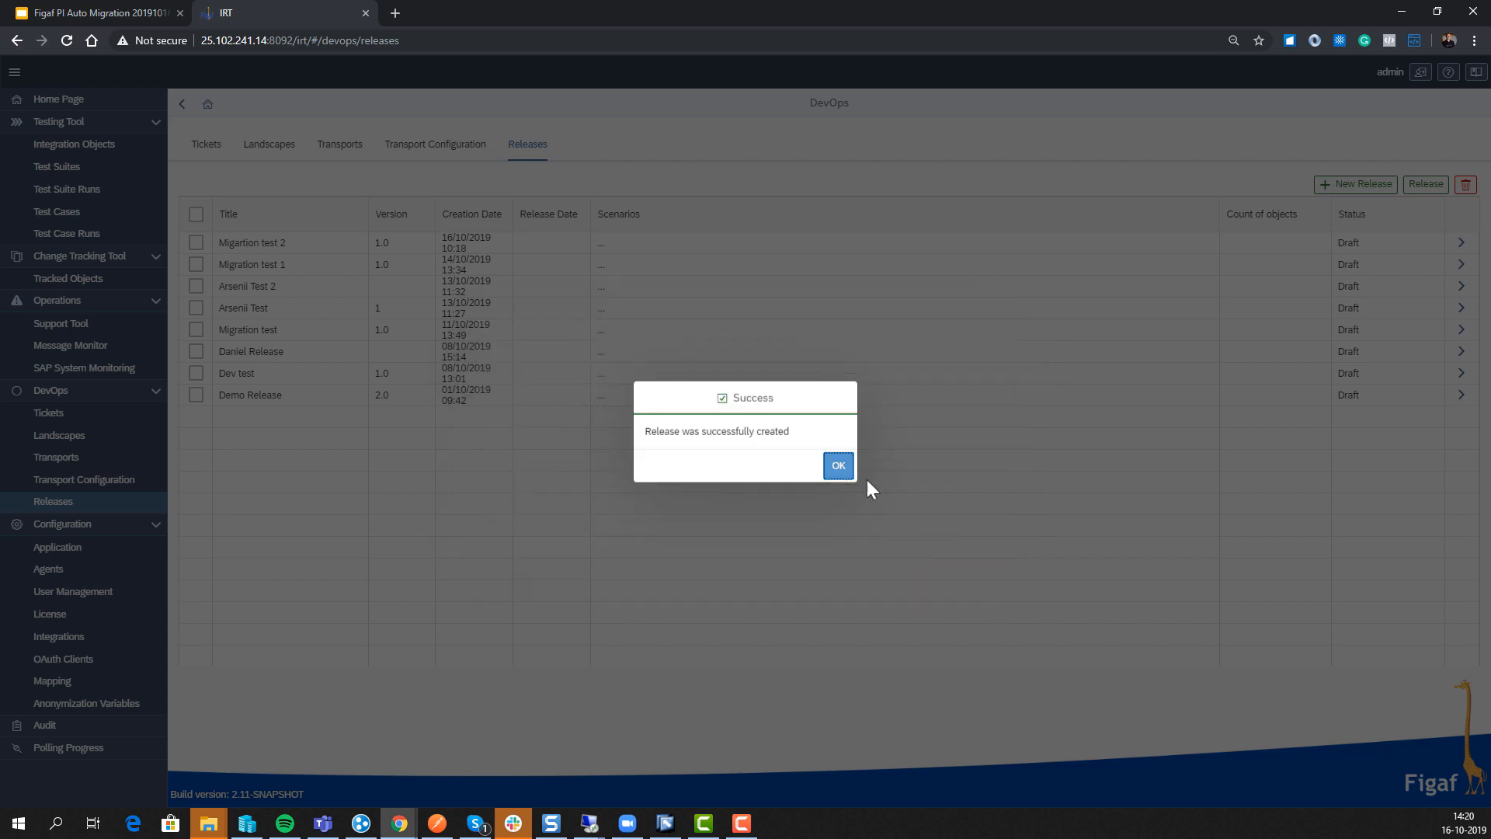
{"action": "left_click", "coordinate": [839, 464]}
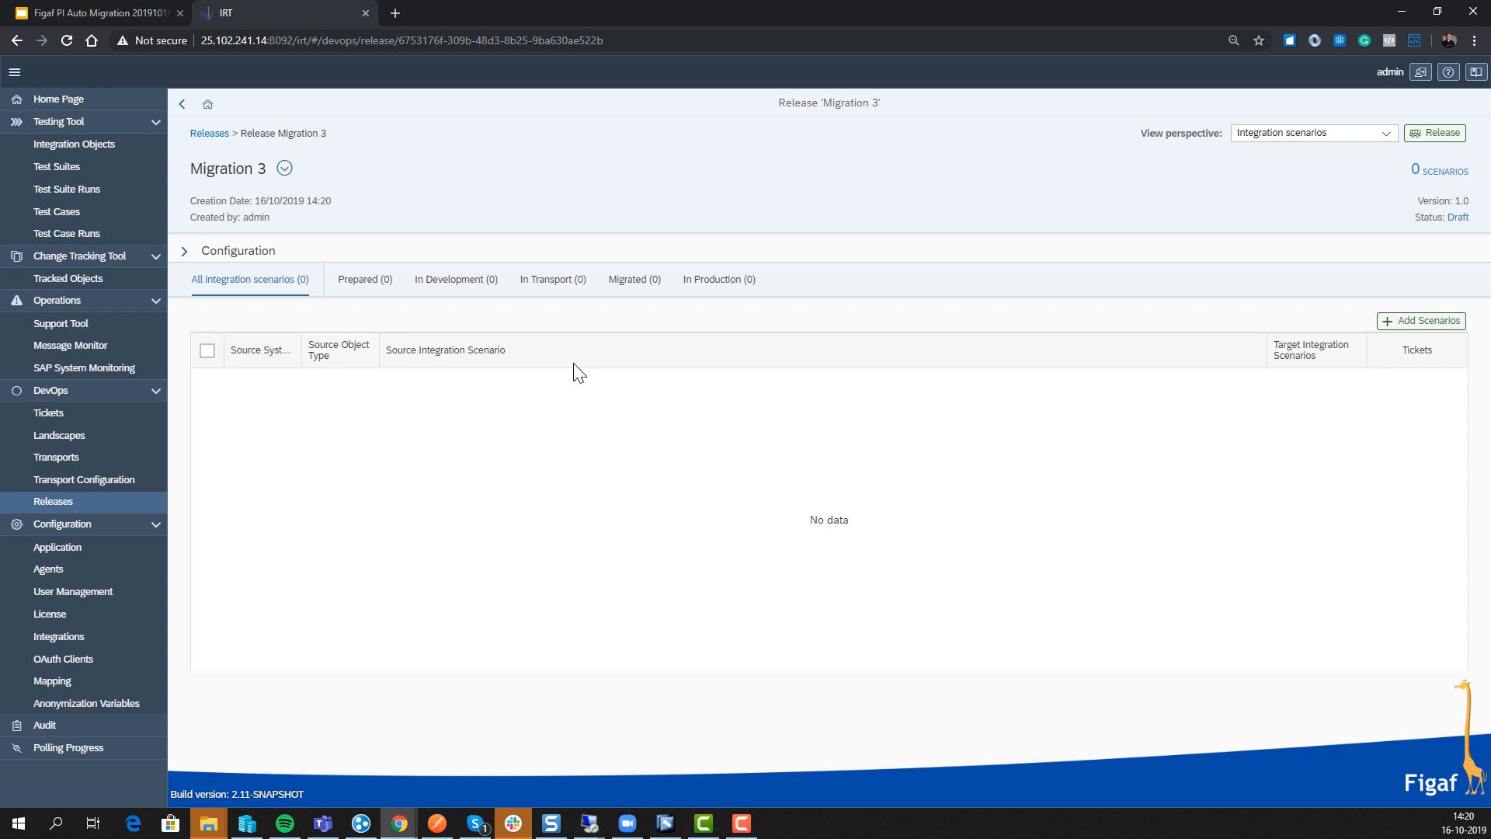
Start adding scenarios to the release, attaching all available test cases and keeping one ticket per scenario
{"action": "left_click", "coordinate": [1391, 321]}
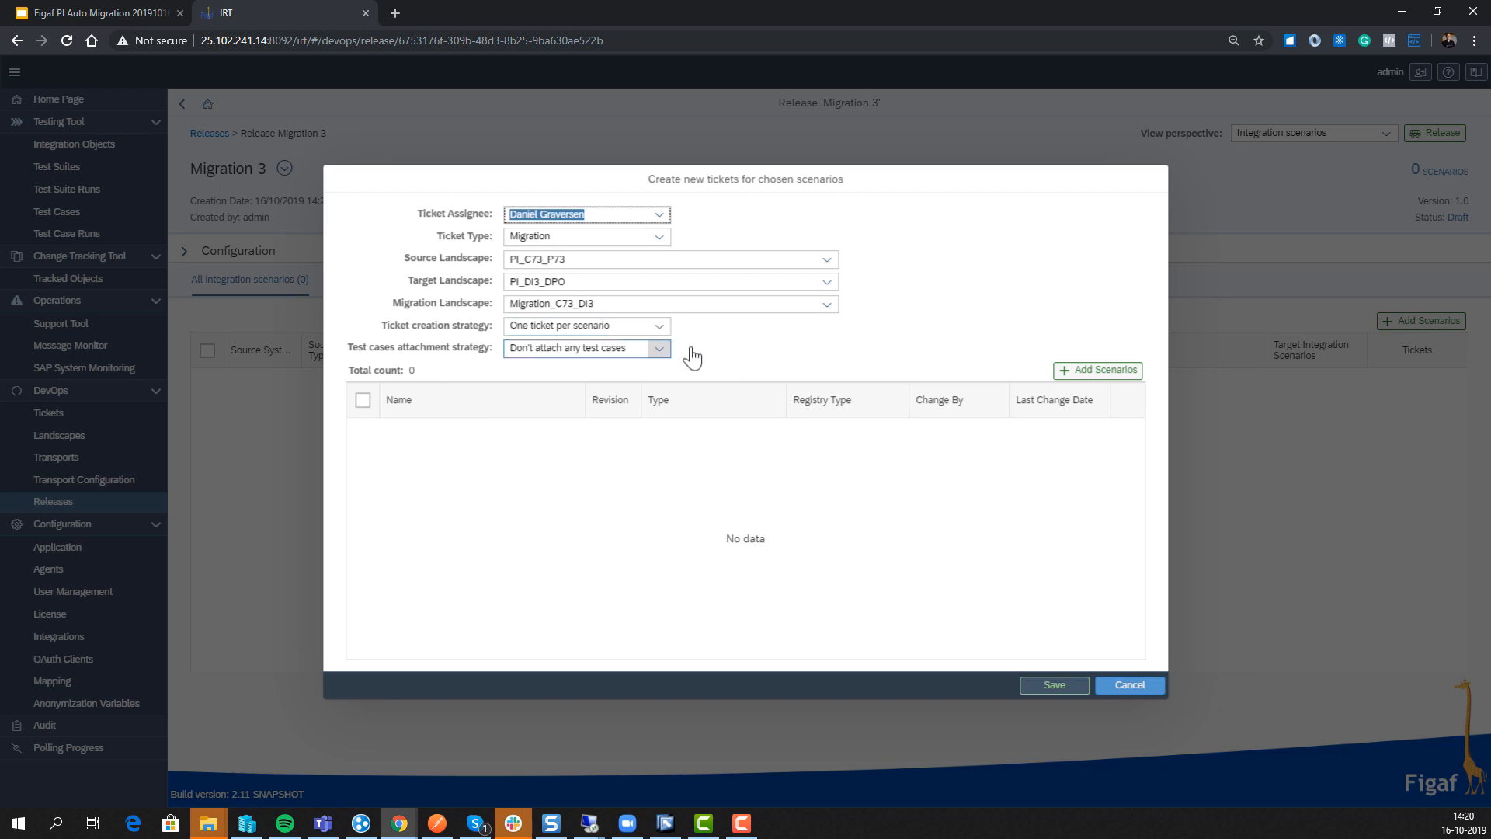
{"action": "left_click", "coordinate": [663, 349]}
{"action": "left_click", "coordinate": [656, 394]}
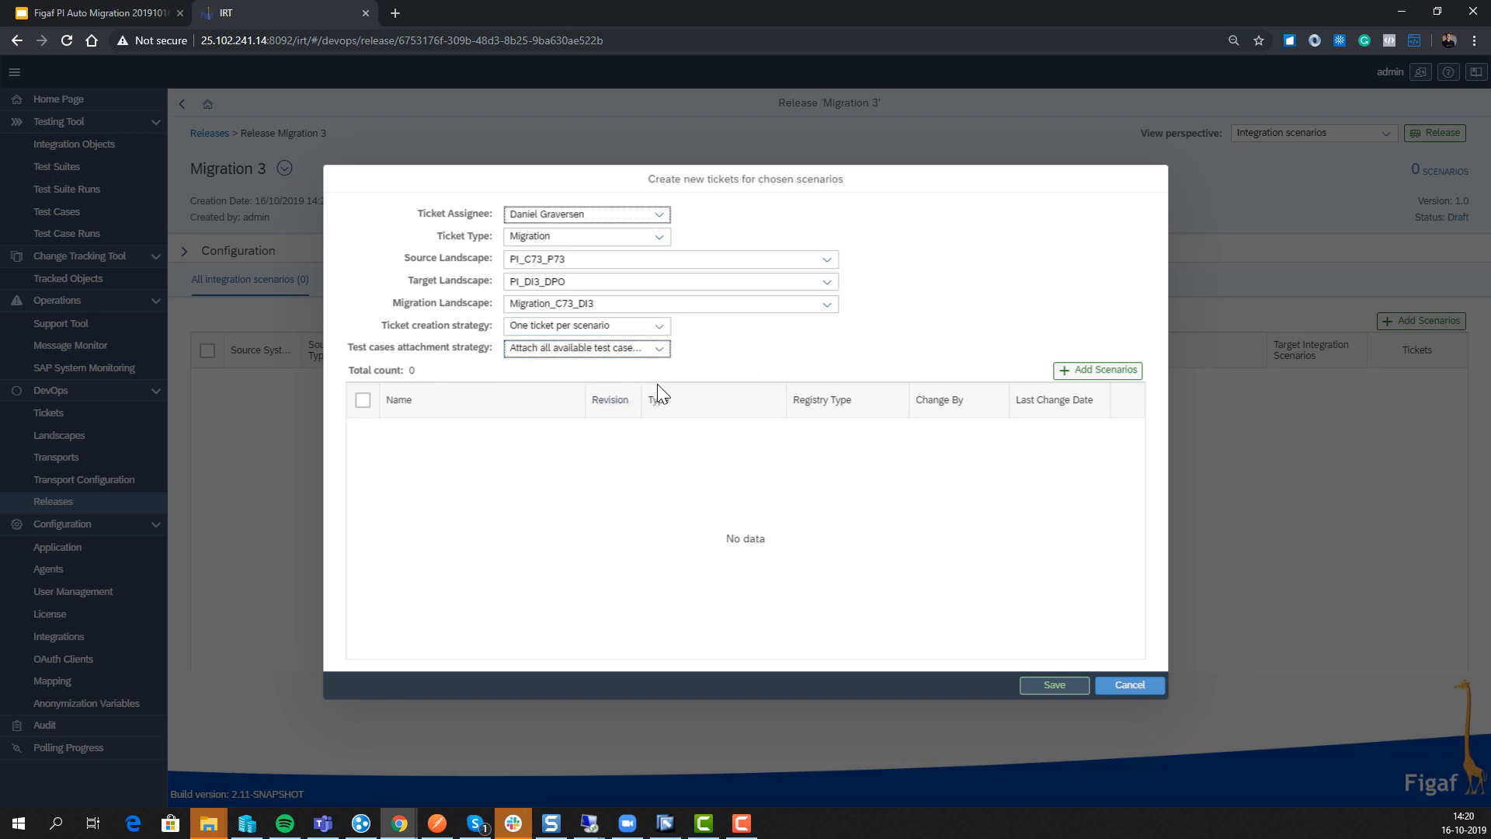
{"action": "left_click", "coordinate": [647, 326]}
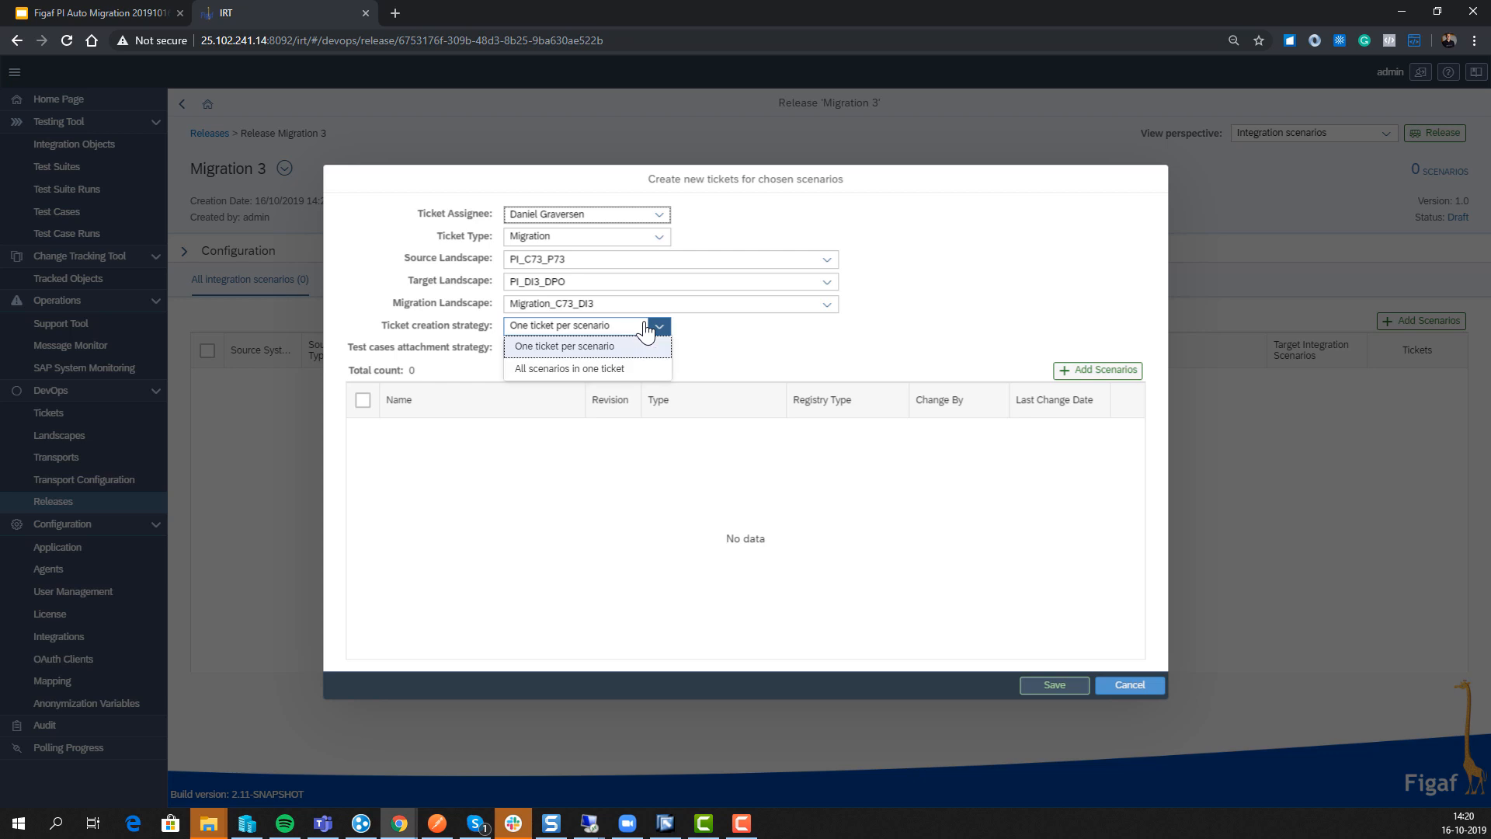
{"action": "left_click", "coordinate": [850, 338]}
Add the BC_ORDERS_D Order2_OA, BC_ORDERS3_D Orders3_OA and BC_ORDERS4_D Orders4_OA scenarios from agent C73 and save their tickets
{"action": "left_click", "coordinate": [1098, 369]}
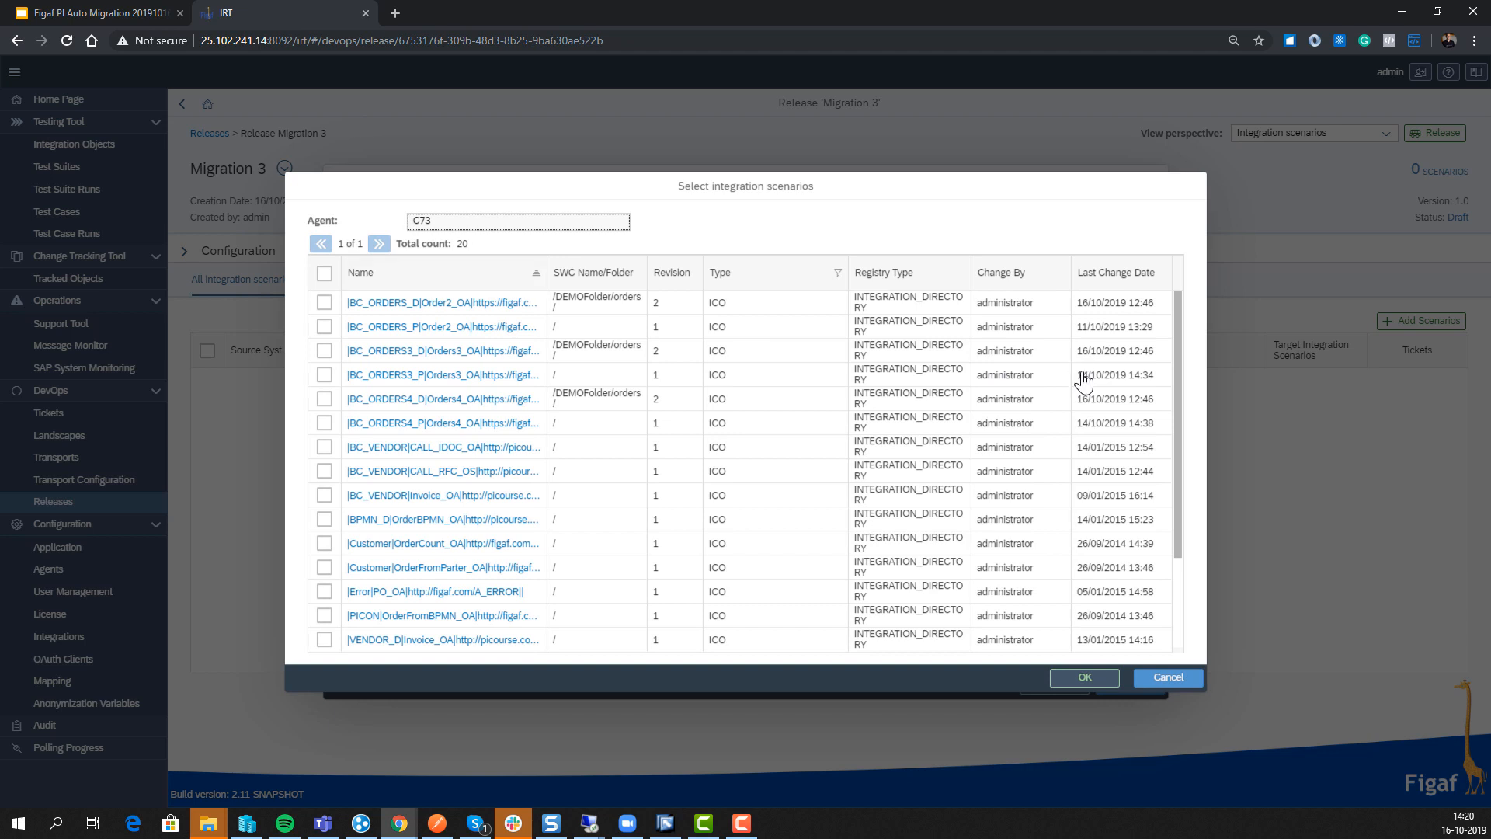
{"action": "left_click", "coordinate": [324, 303]}
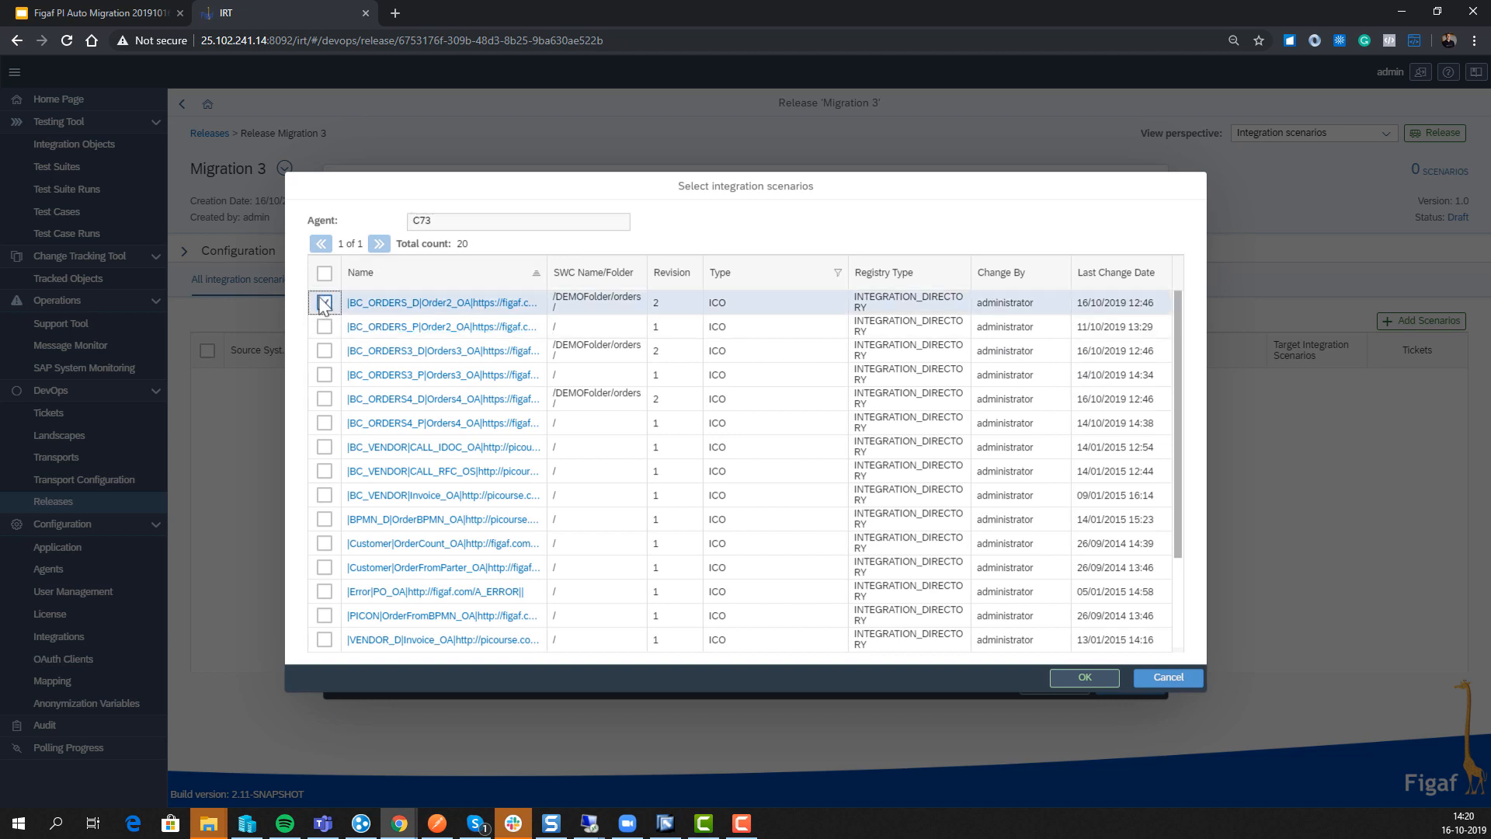
{"action": "left_click", "coordinate": [324, 351]}
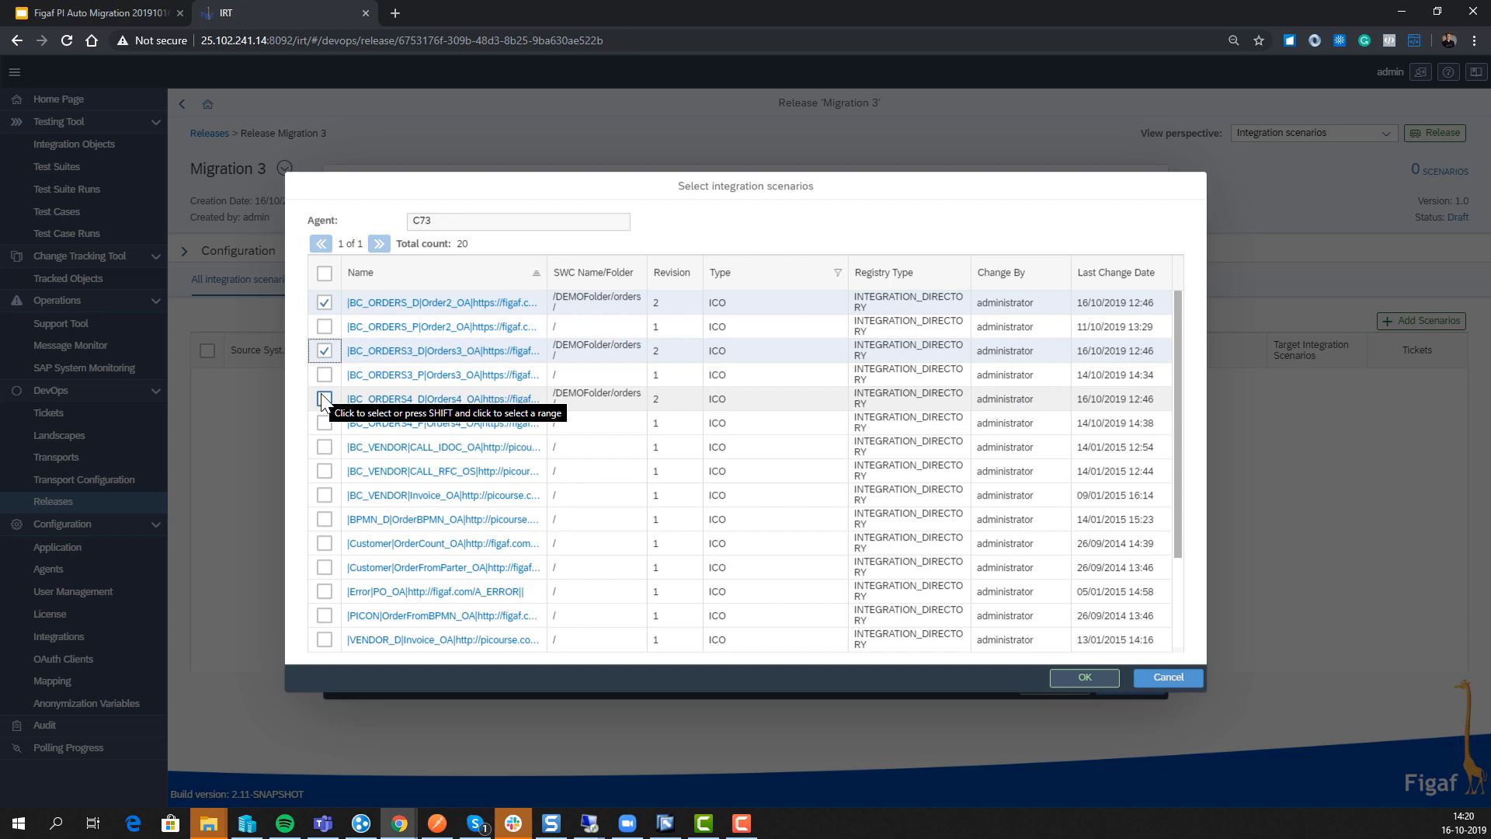
{"action": "left_click", "coordinate": [324, 398]}
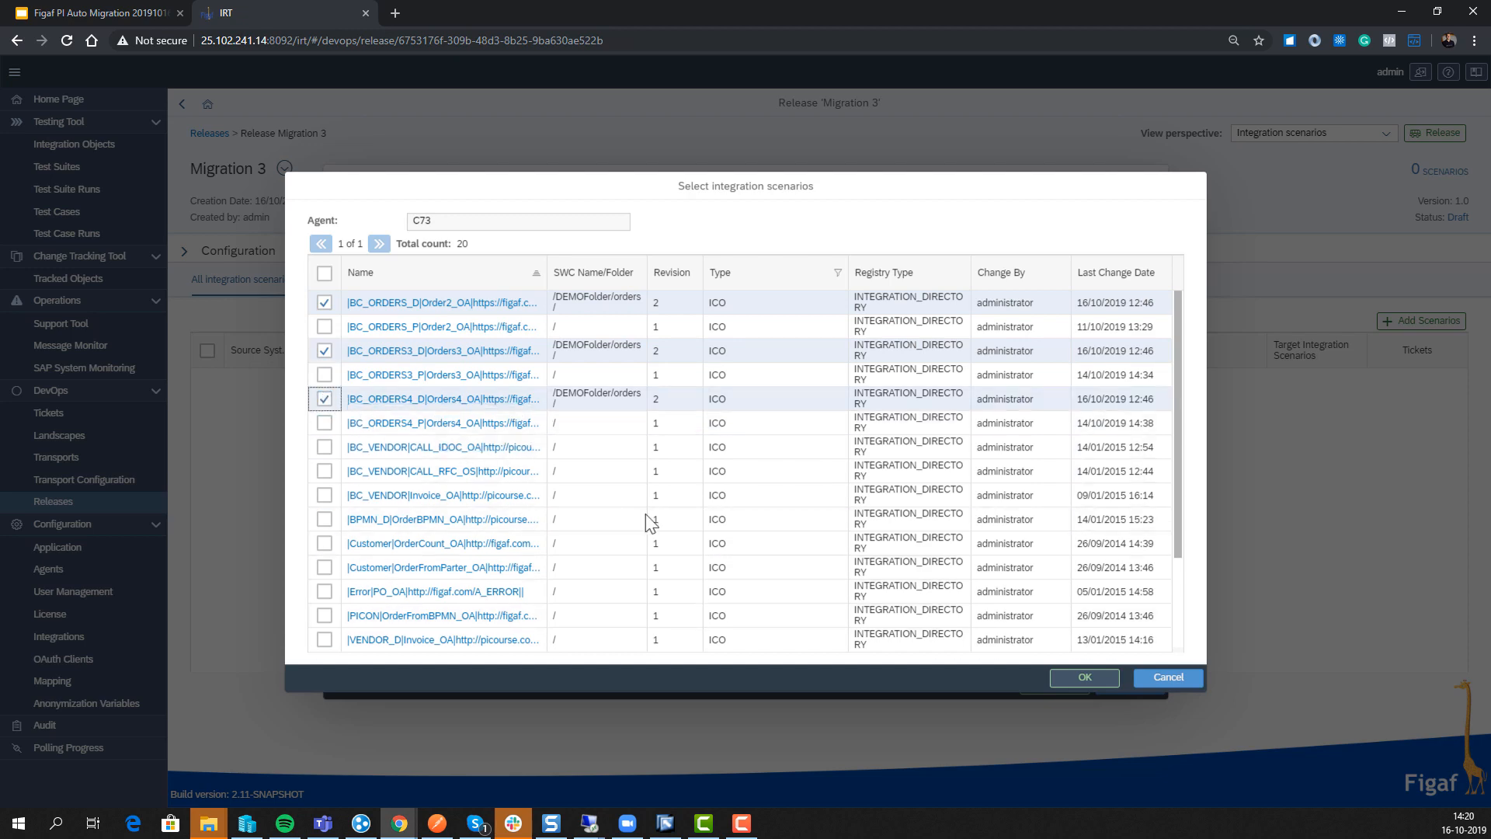
{"action": "left_click", "coordinate": [1063, 676]}
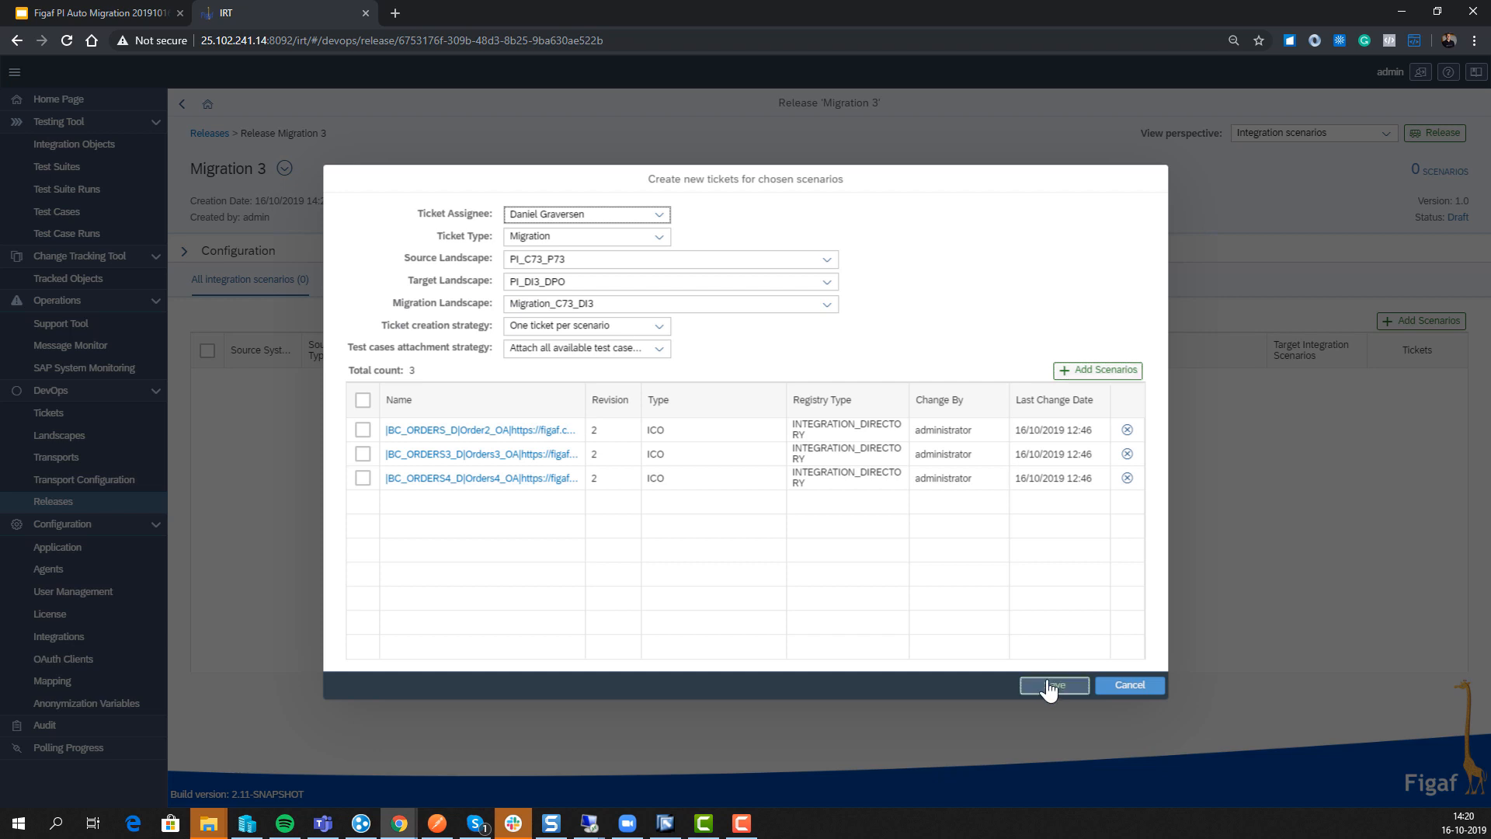
{"action": "left_click", "coordinate": [1047, 682]}
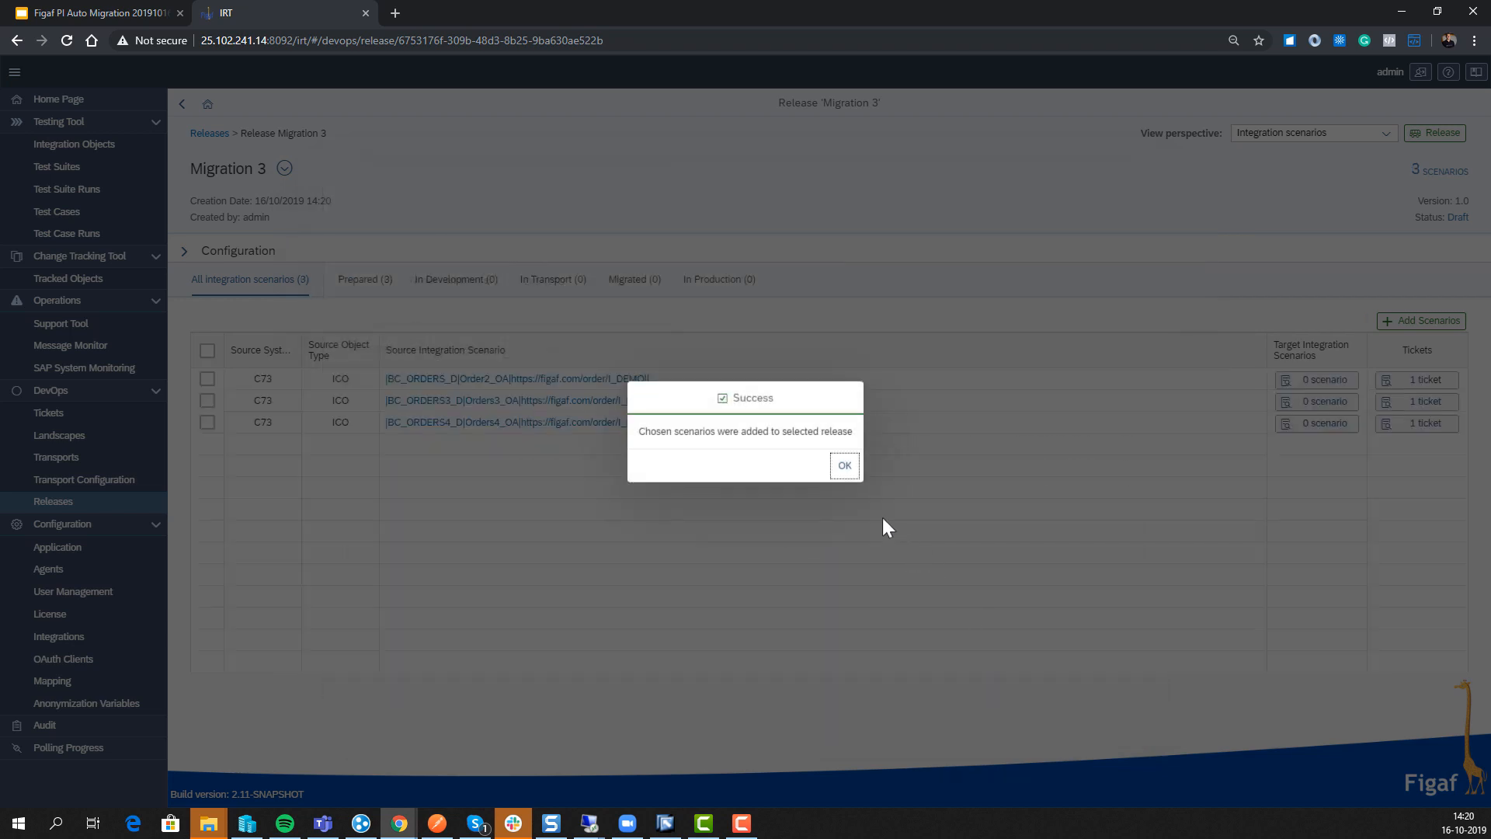
{"action": "left_click", "coordinate": [842, 476]}
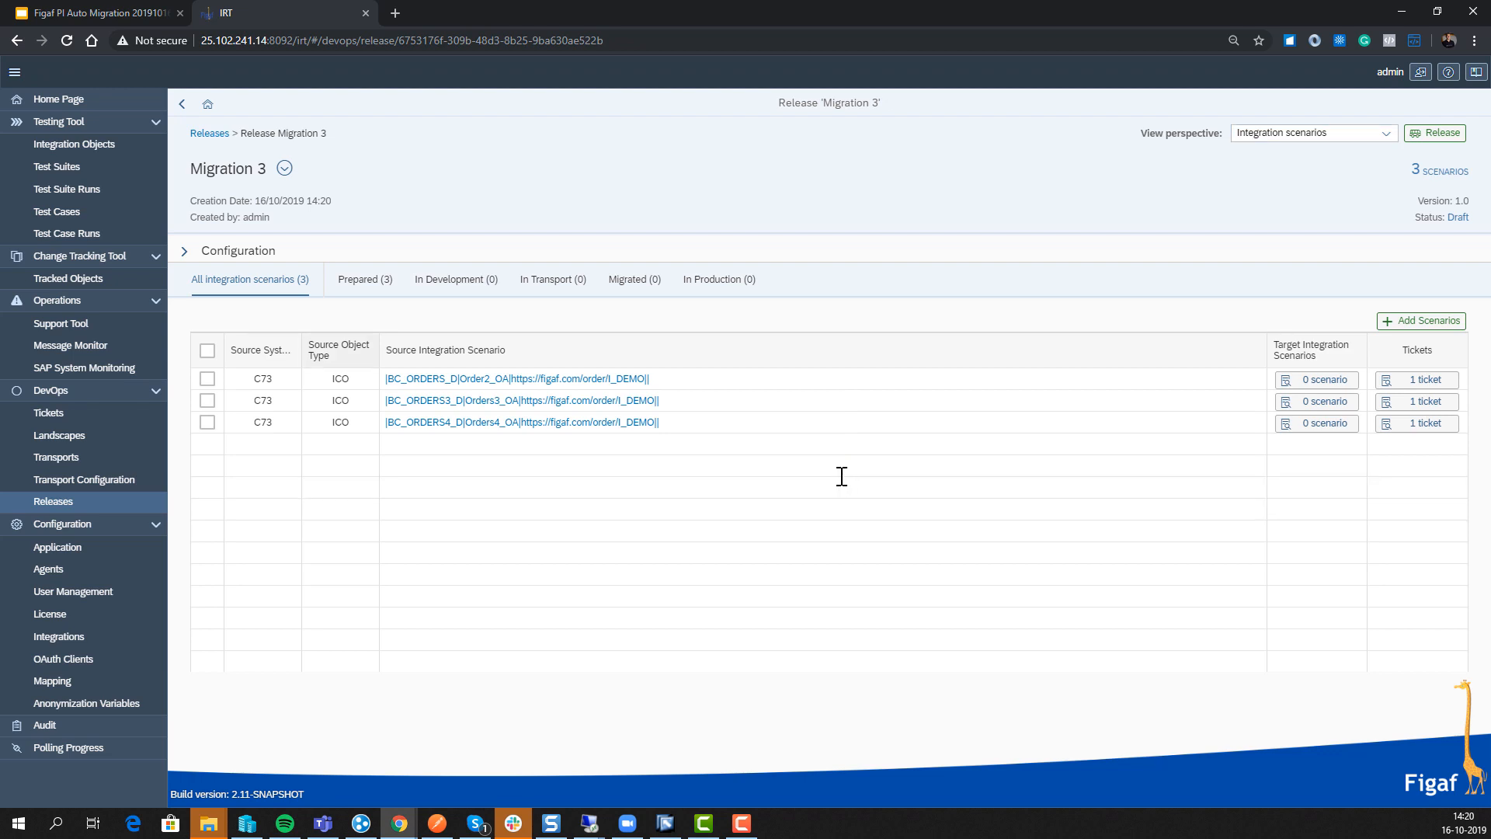
Switch the release to the Tickets perspective and open ISSUE-100 from the prepared tickets
{"action": "left_click", "coordinate": [1320, 137]}
{"action": "left_click", "coordinate": [1320, 154]}
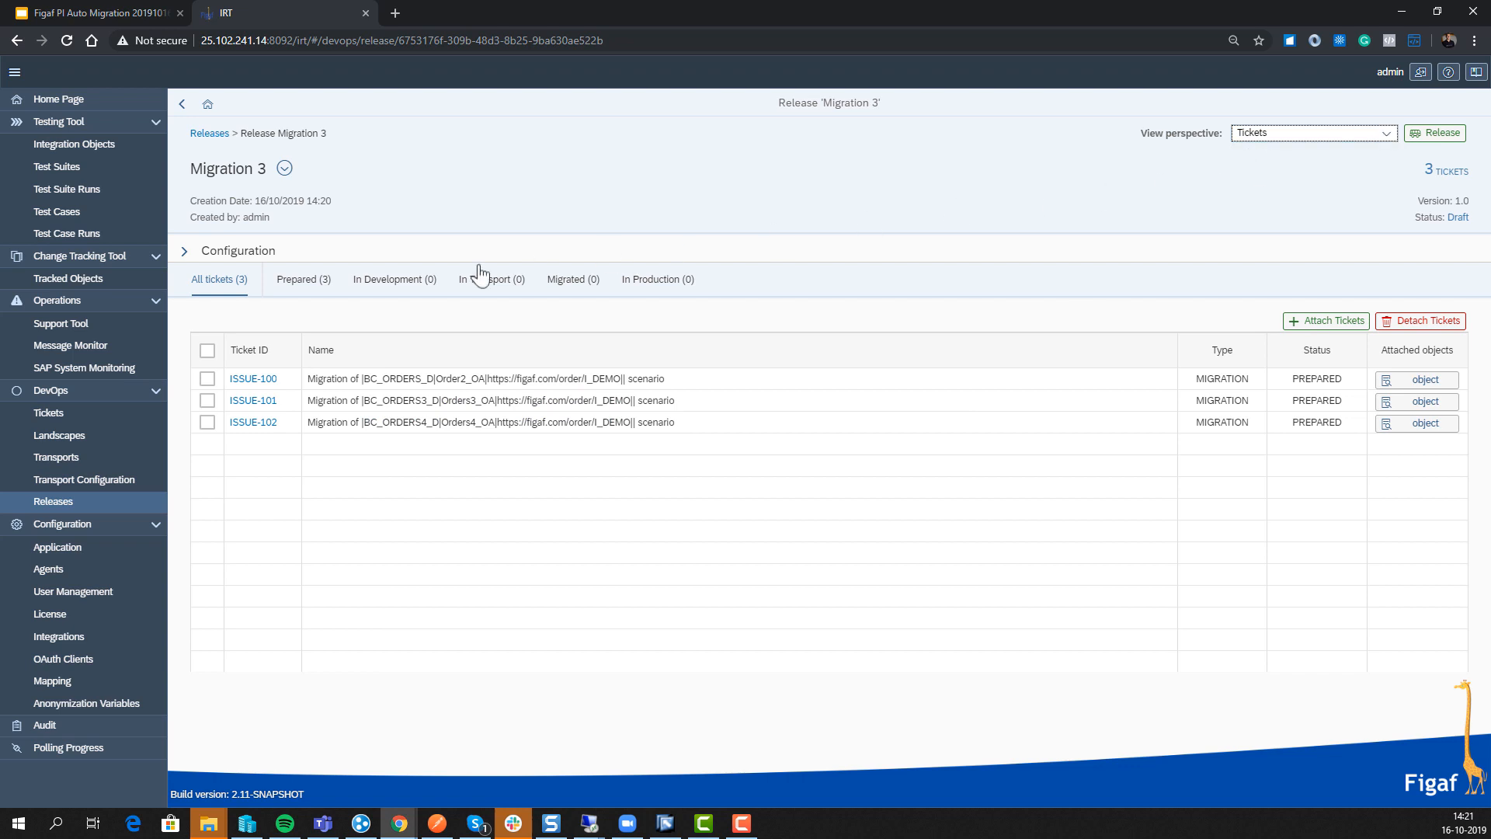
{"action": "left_click", "coordinate": [314, 287]}
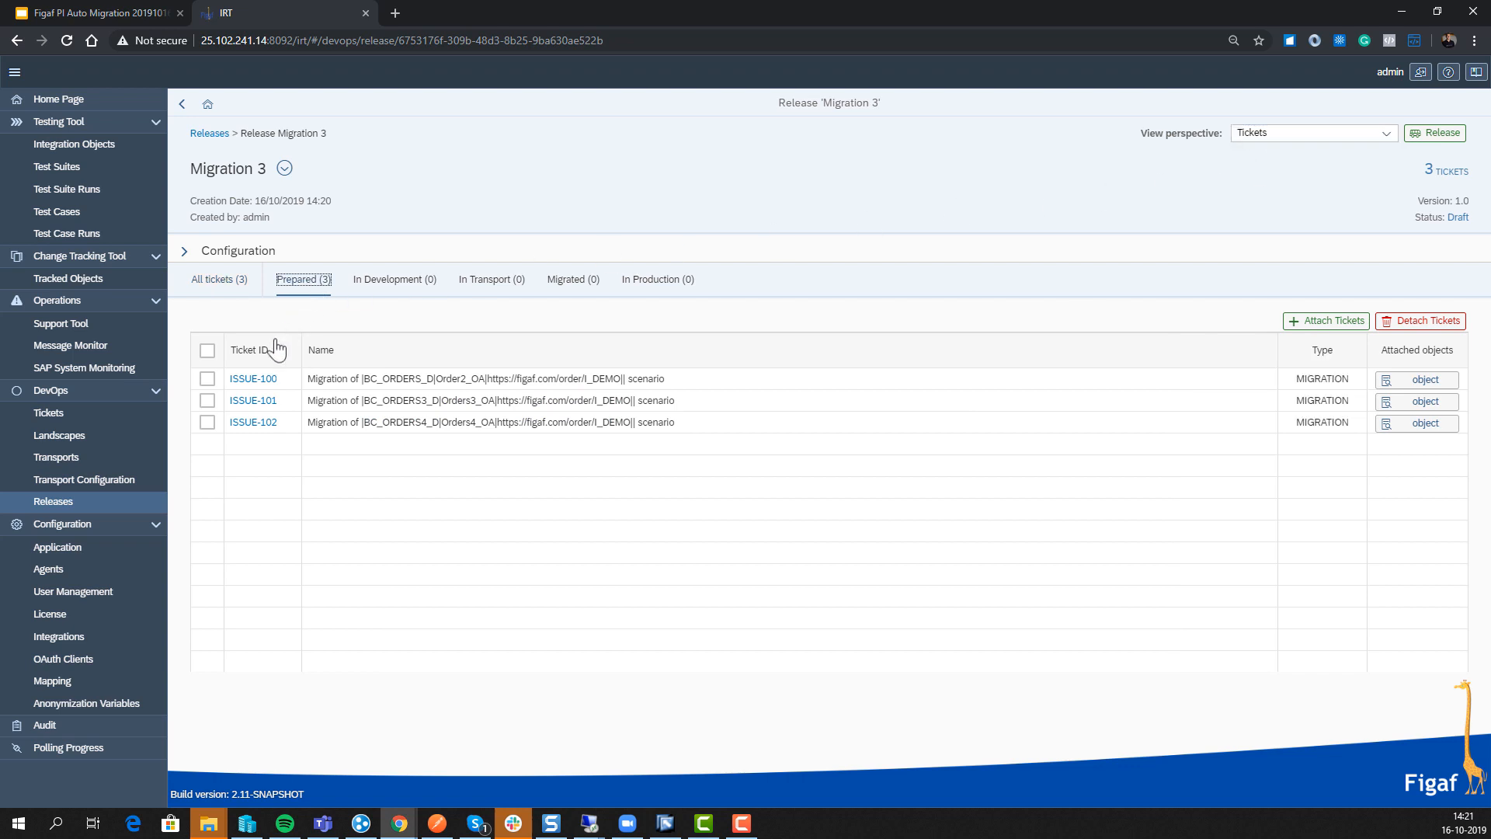
{"action": "left_click", "coordinate": [247, 386]}
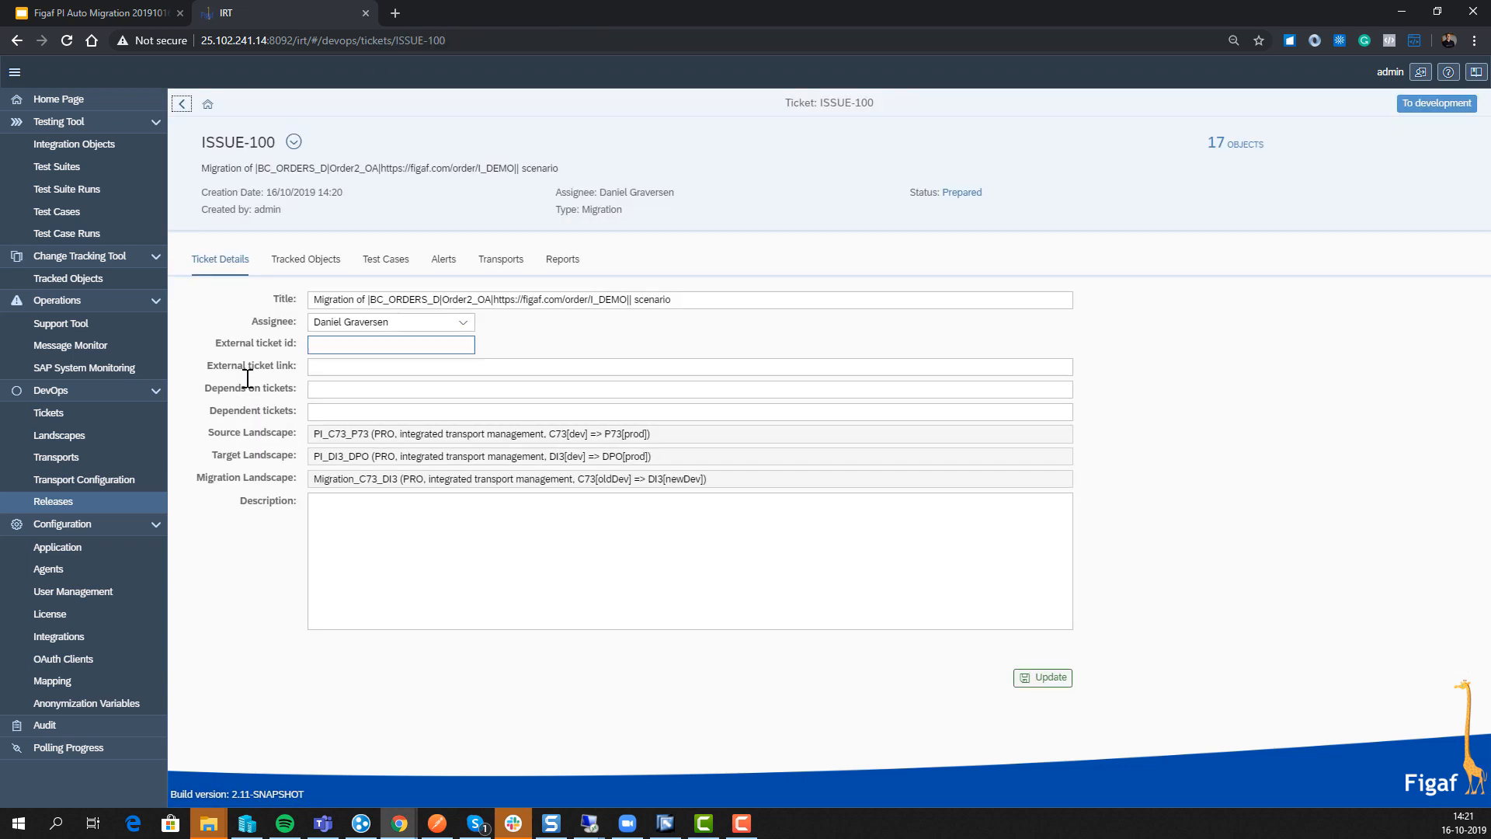
Review ISSUE-100's tracked objects and its Order2_OA test cases, and run the ticket's test cases on system C73
{"action": "left_click", "coordinate": [308, 259]}
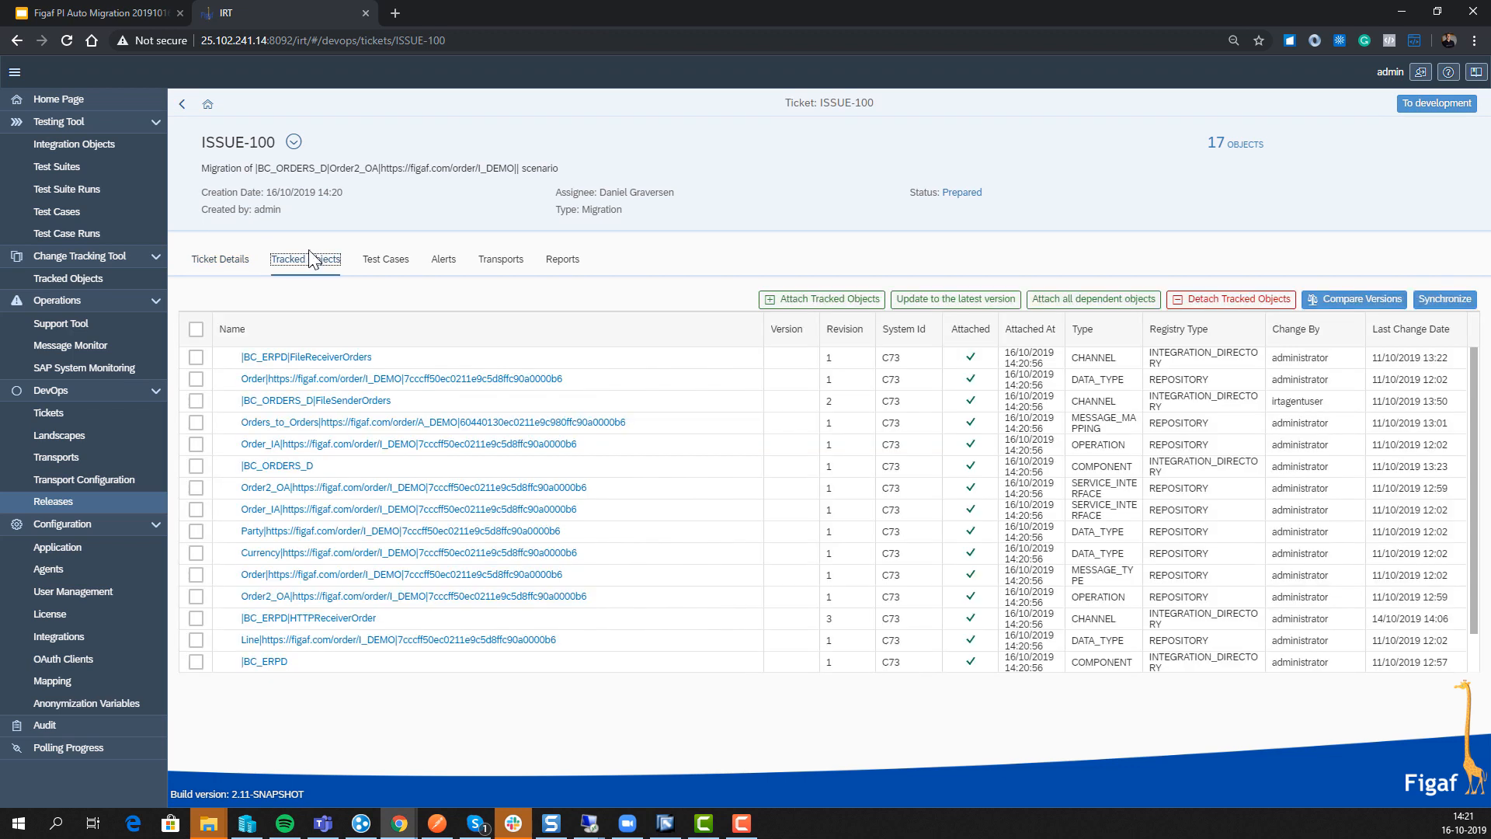
{"action": "left_click", "coordinate": [383, 267]}
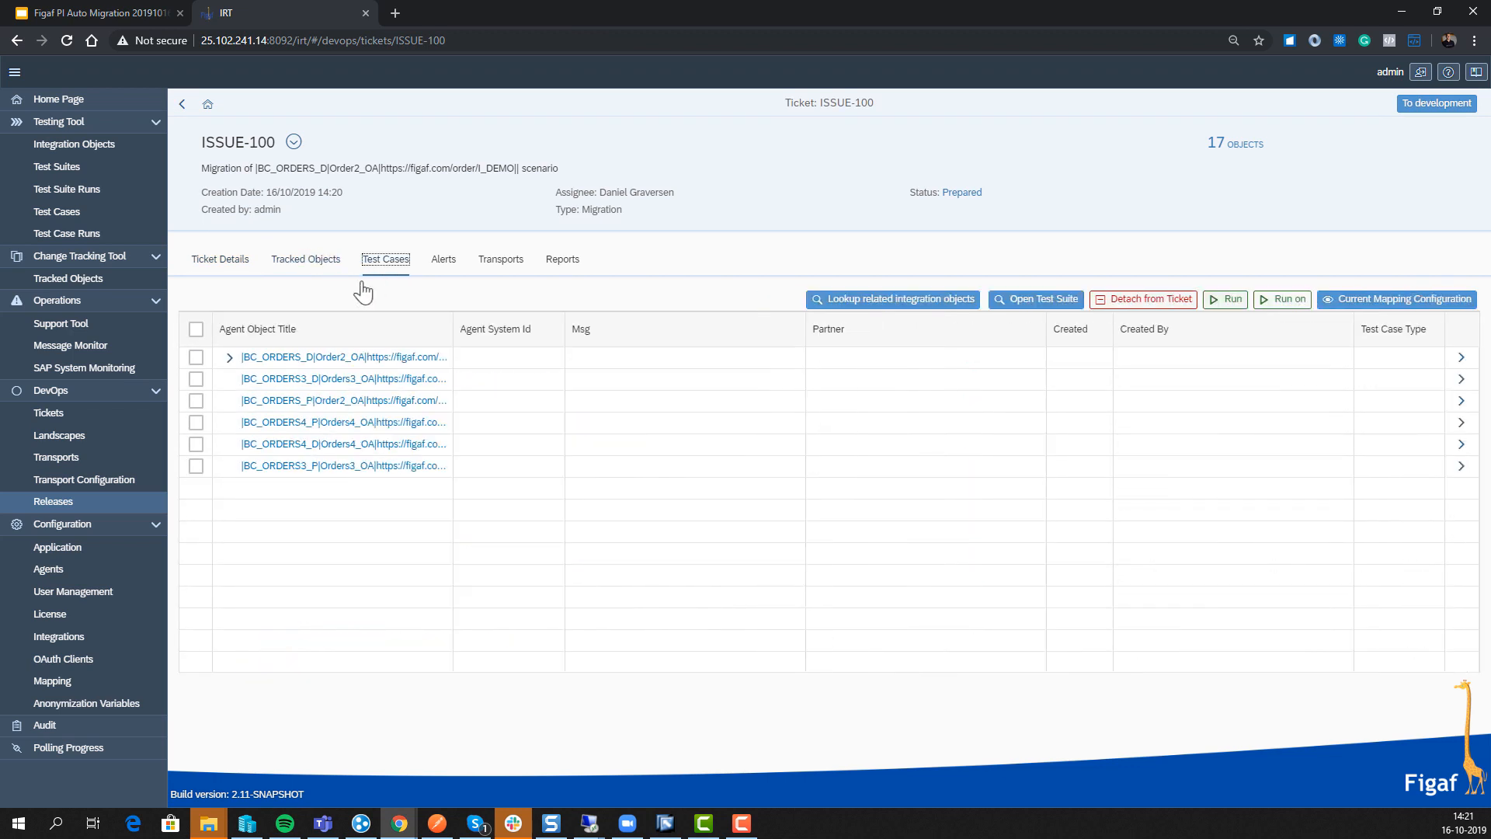
{"action": "left_click", "coordinate": [229, 358]}
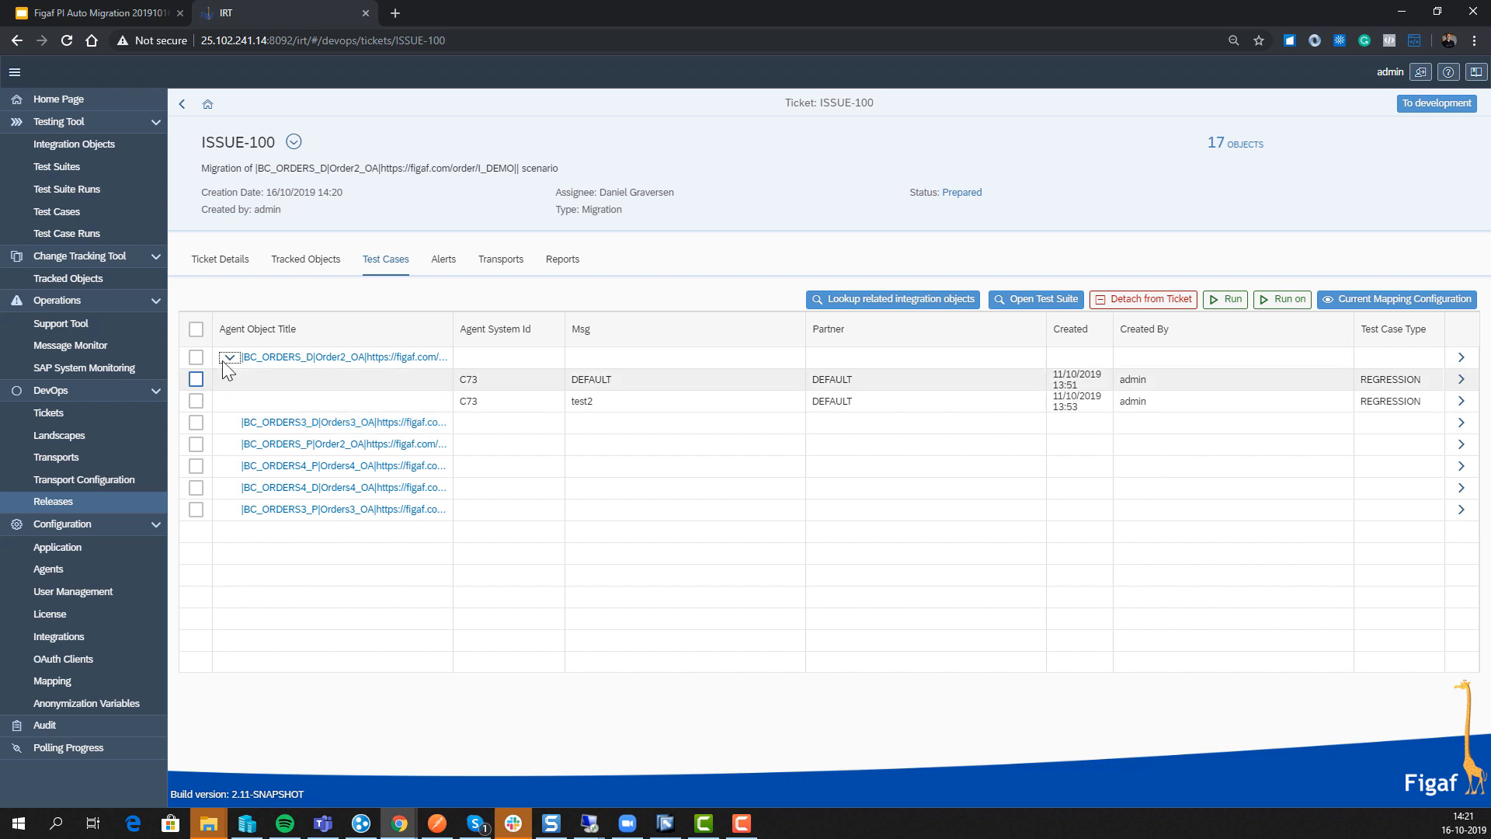
{"action": "left_click", "coordinate": [1270, 300]}
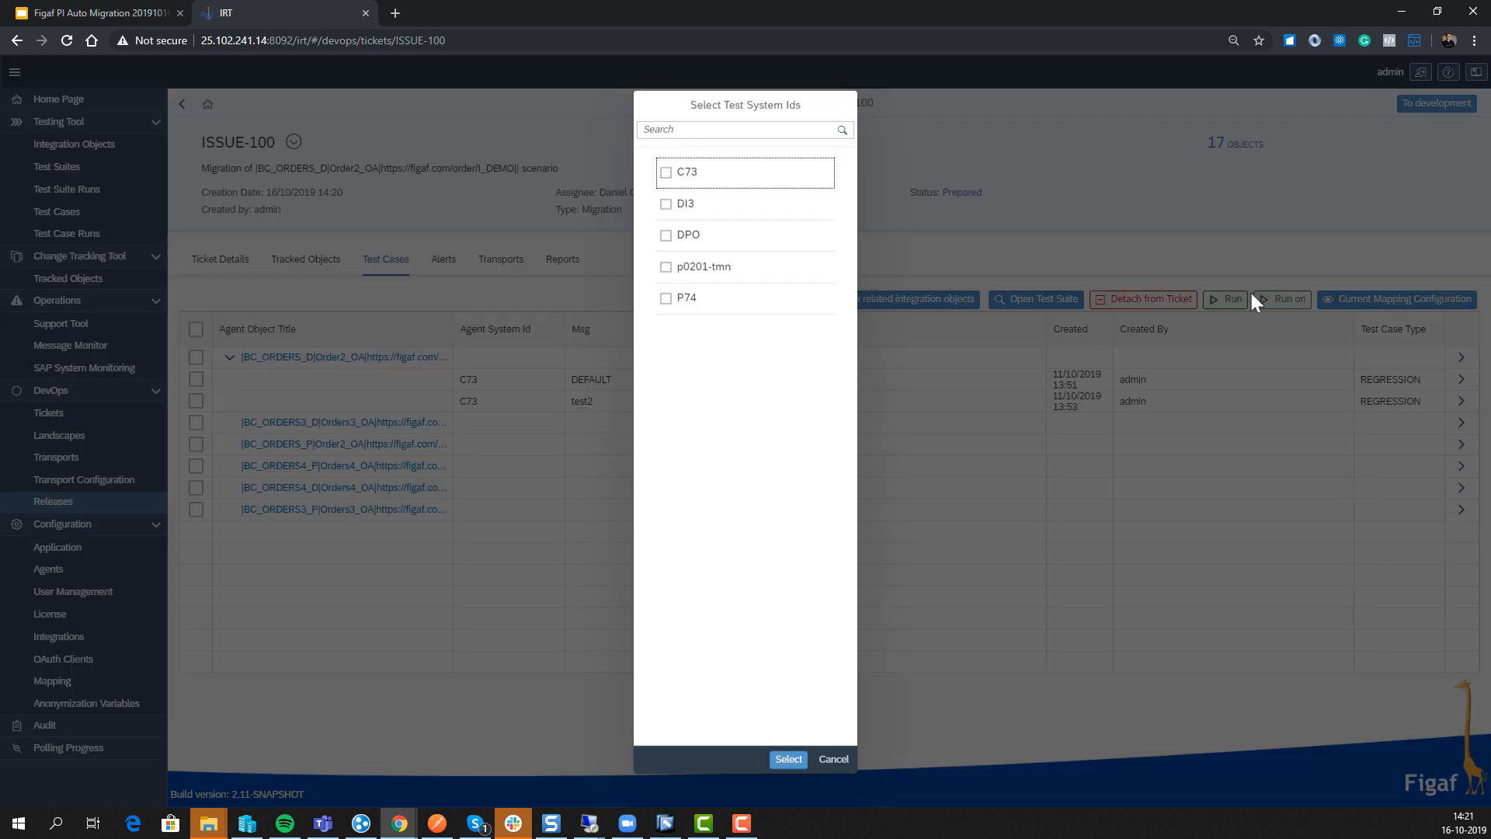
{"action": "left_click", "coordinate": [715, 182]}
{"action": "left_click", "coordinate": [789, 760]}
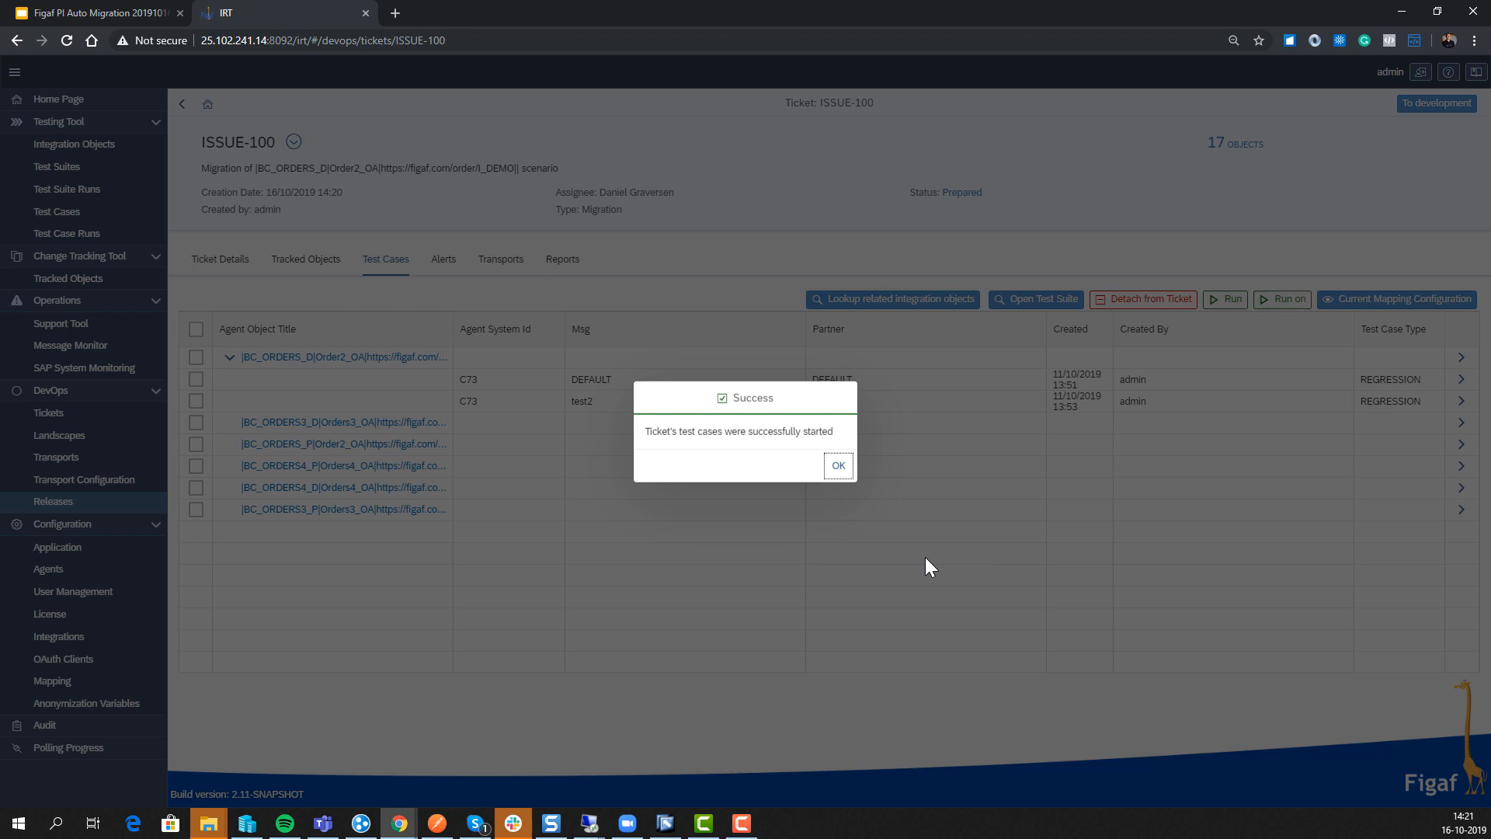
{"action": "left_click", "coordinate": [836, 467]}
Return to the Migration 3 release and start transport for all three tickets in development
{"action": "left_click", "coordinate": [182, 103]}
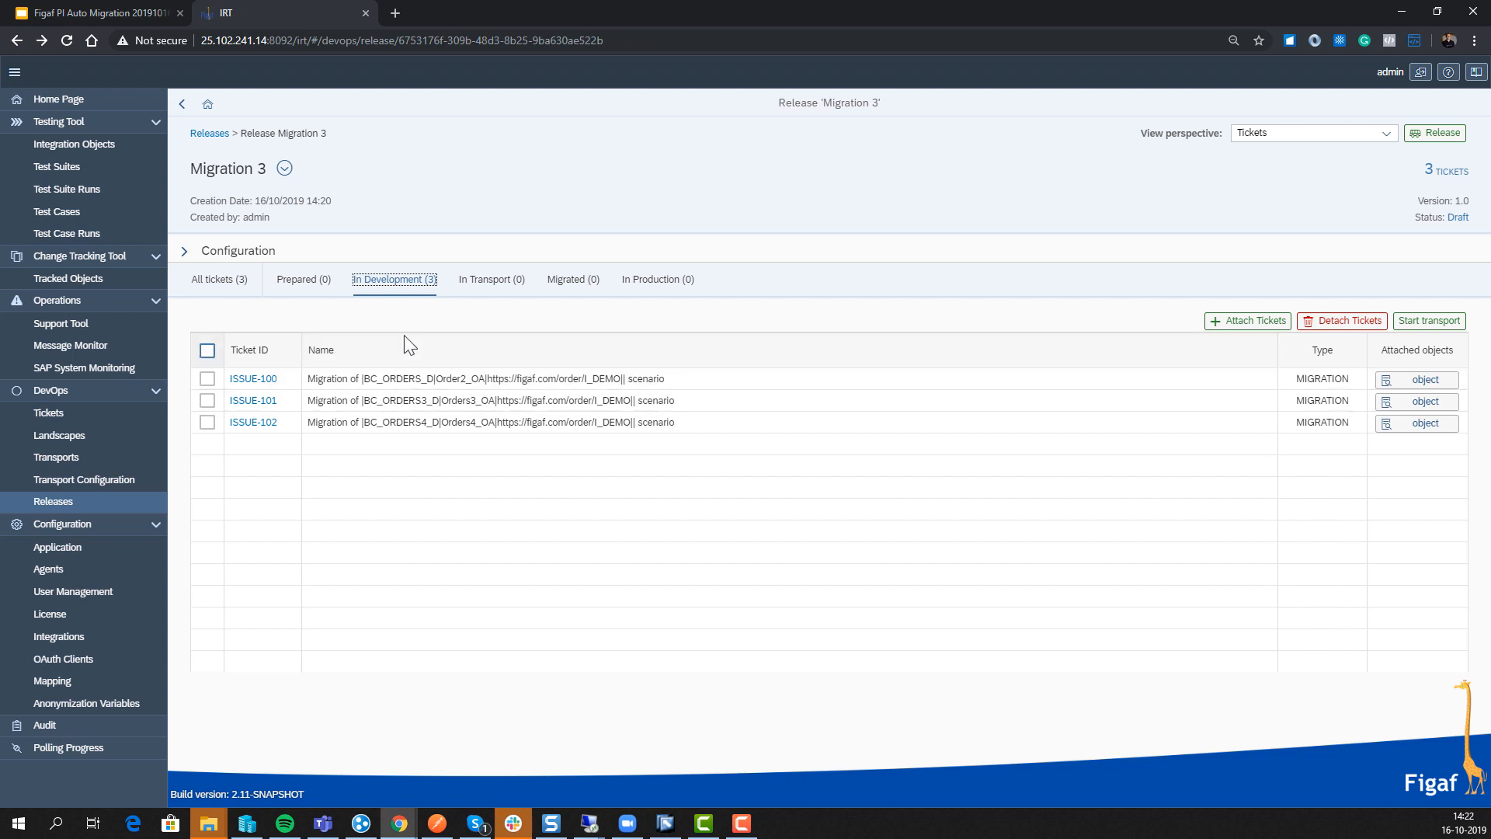
{"action": "left_click", "coordinate": [207, 351]}
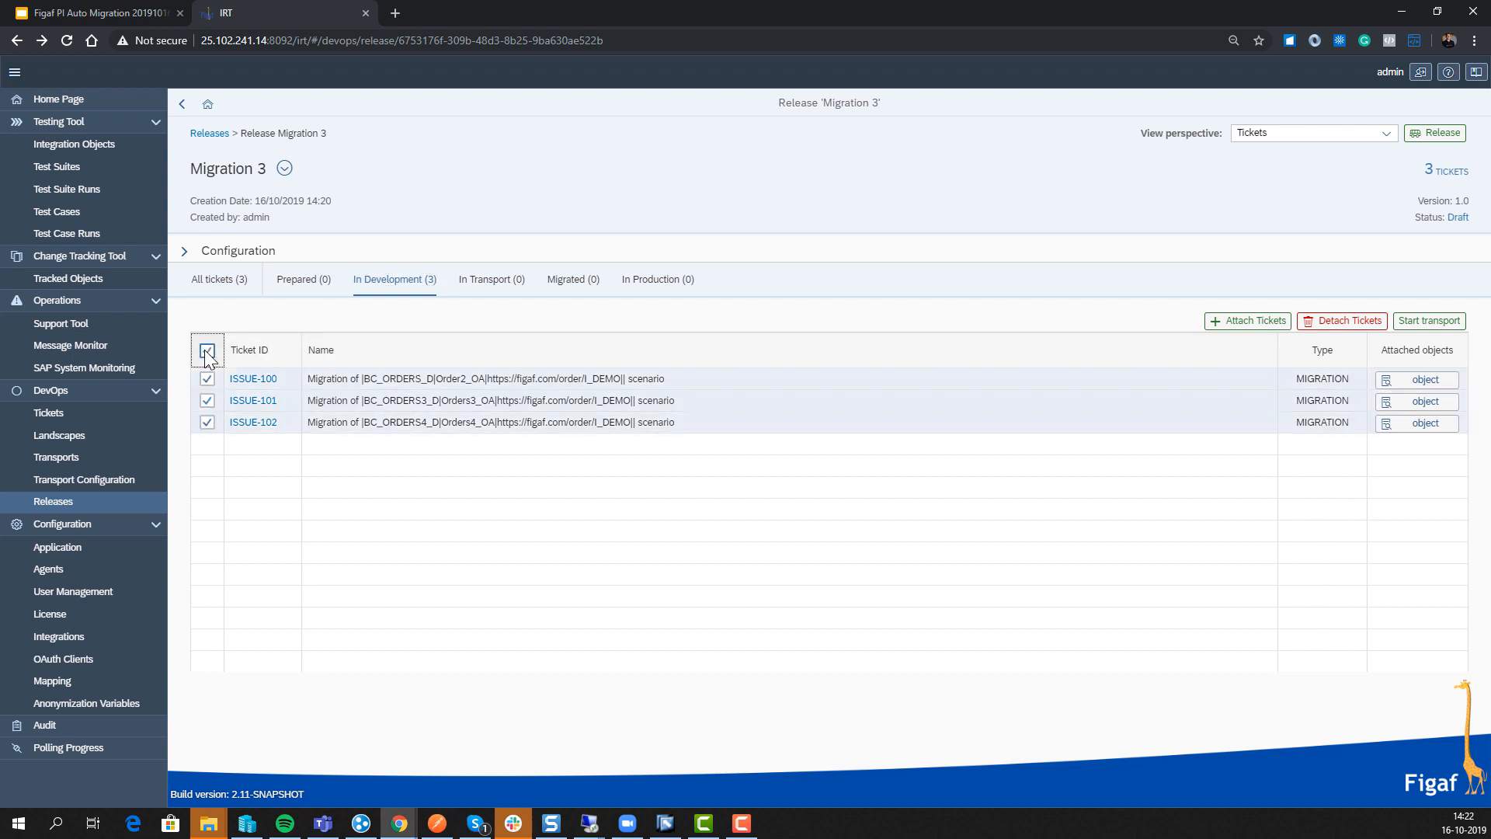
{"action": "left_click", "coordinate": [1431, 322]}
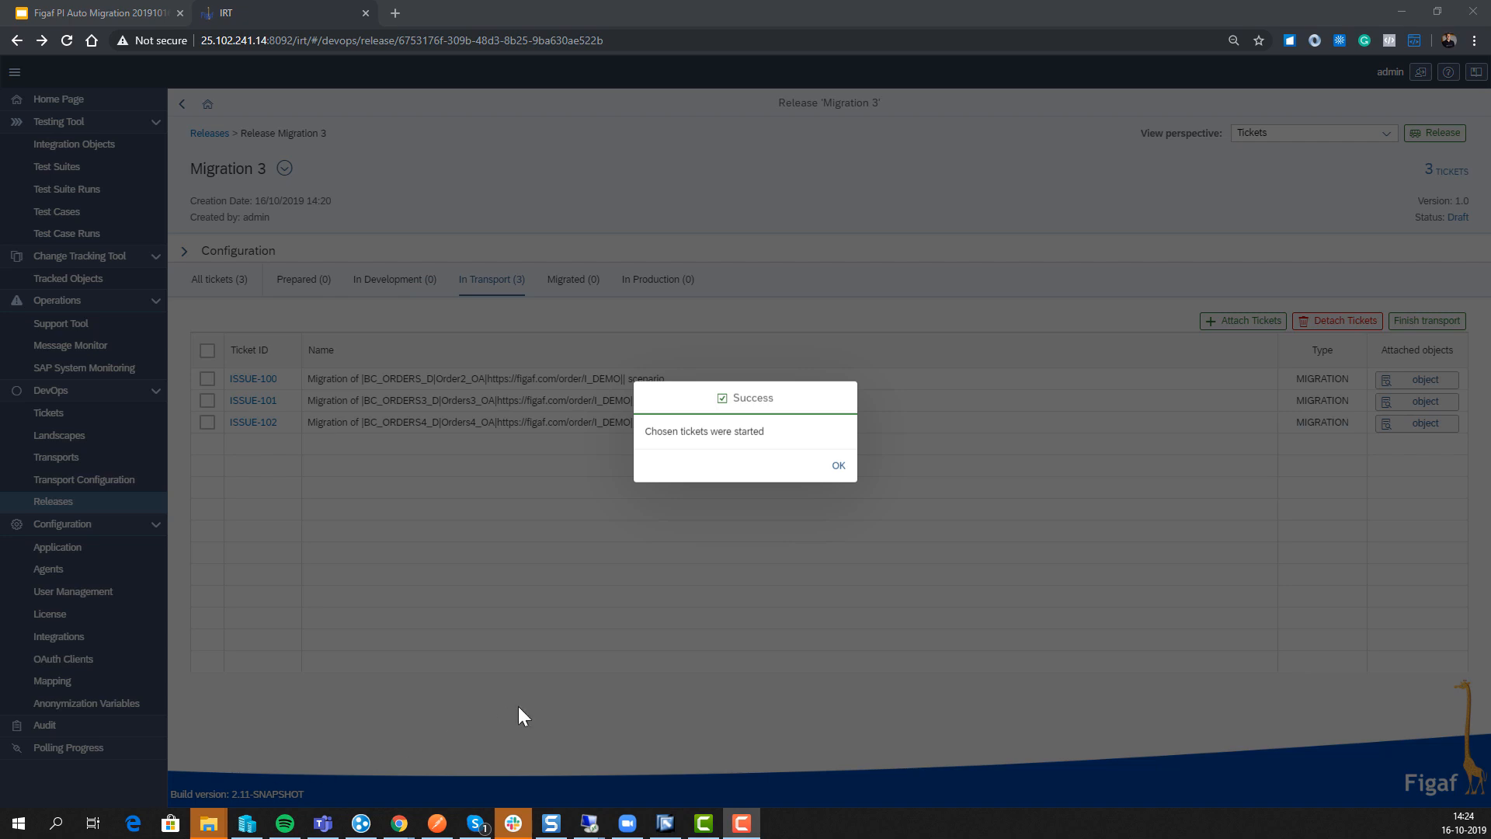
{"action": "left_click", "coordinate": [838, 466]}
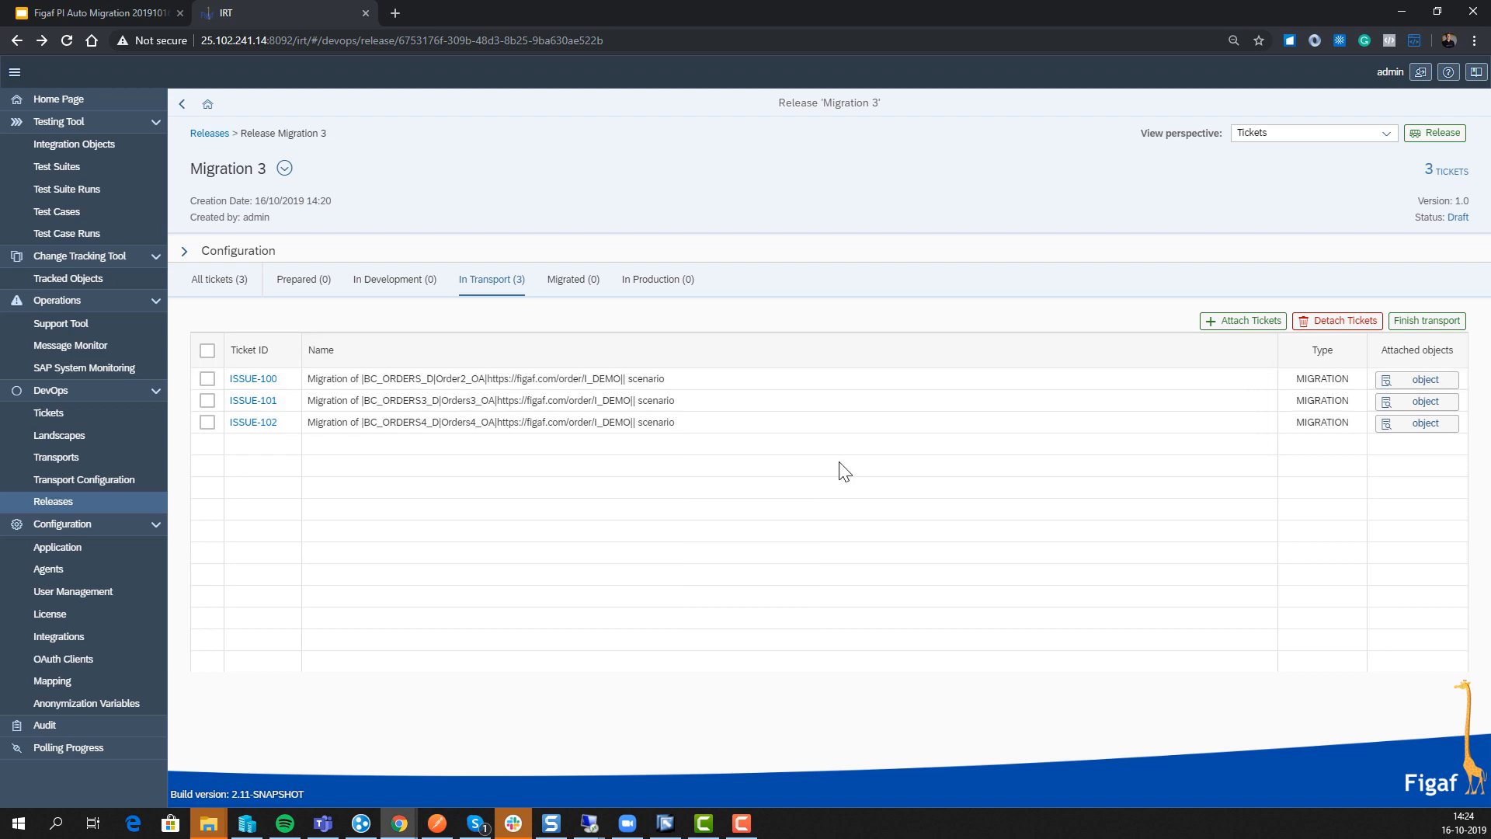
Open TRANSPORT-56 from ISSUE-100's transports and import its I_DEMOMIGRATION repository objects into DI3, refreshing the import progress
{"action": "left_click", "coordinate": [271, 380]}
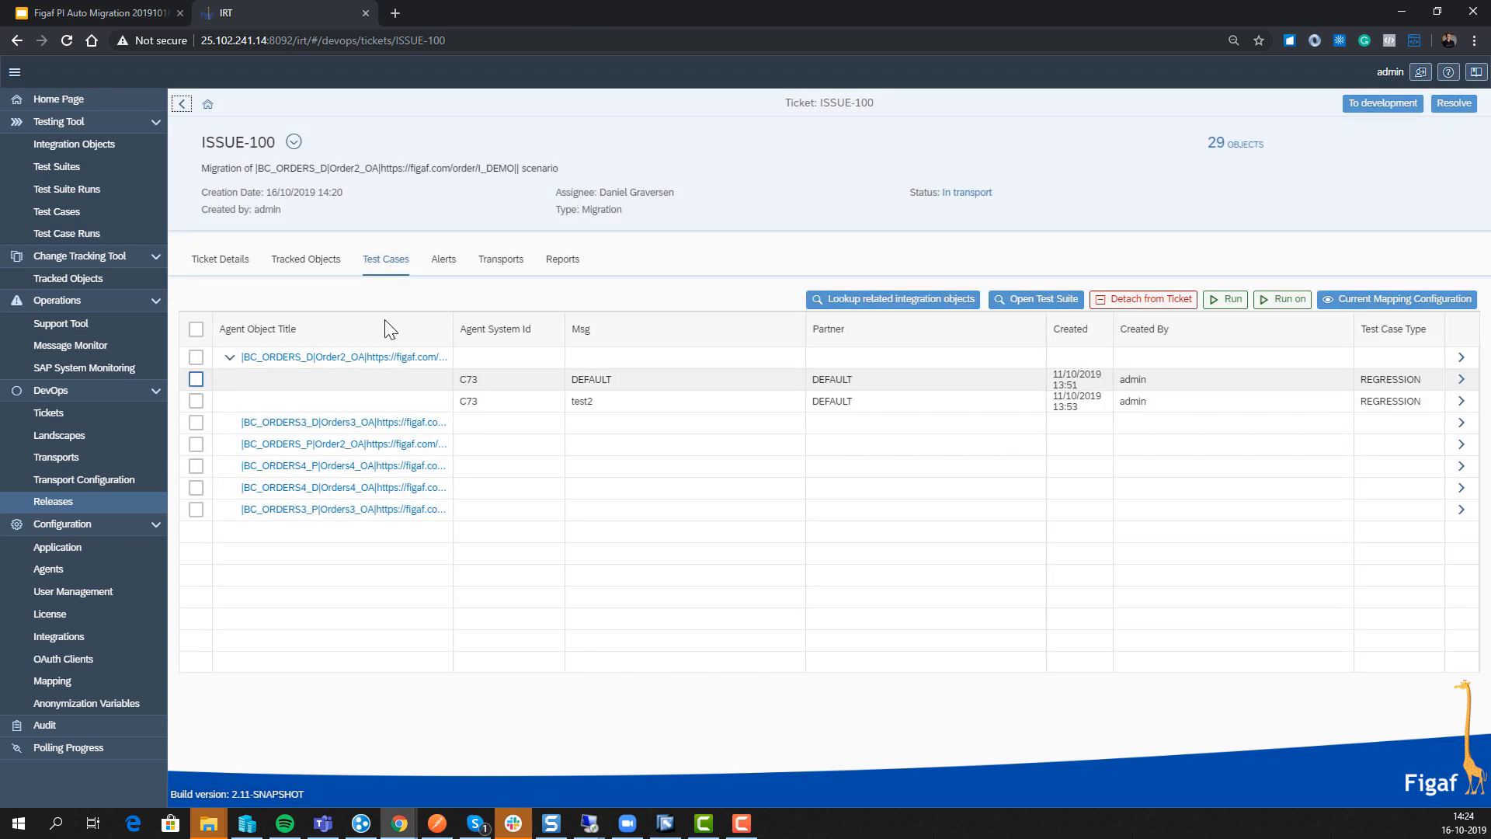
{"action": "left_click", "coordinate": [501, 259]}
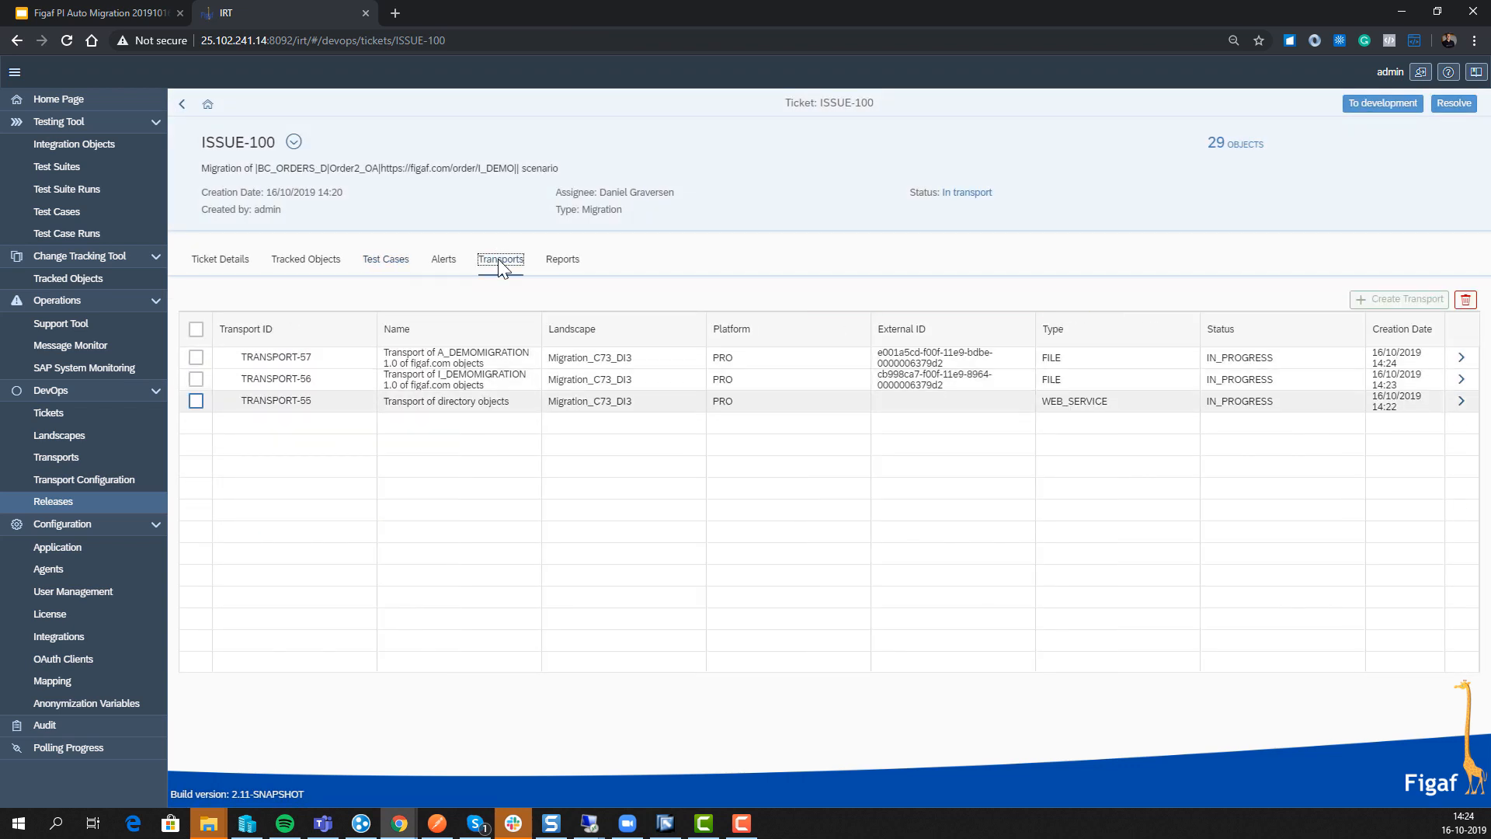
{"action": "left_click", "coordinate": [1461, 379]}
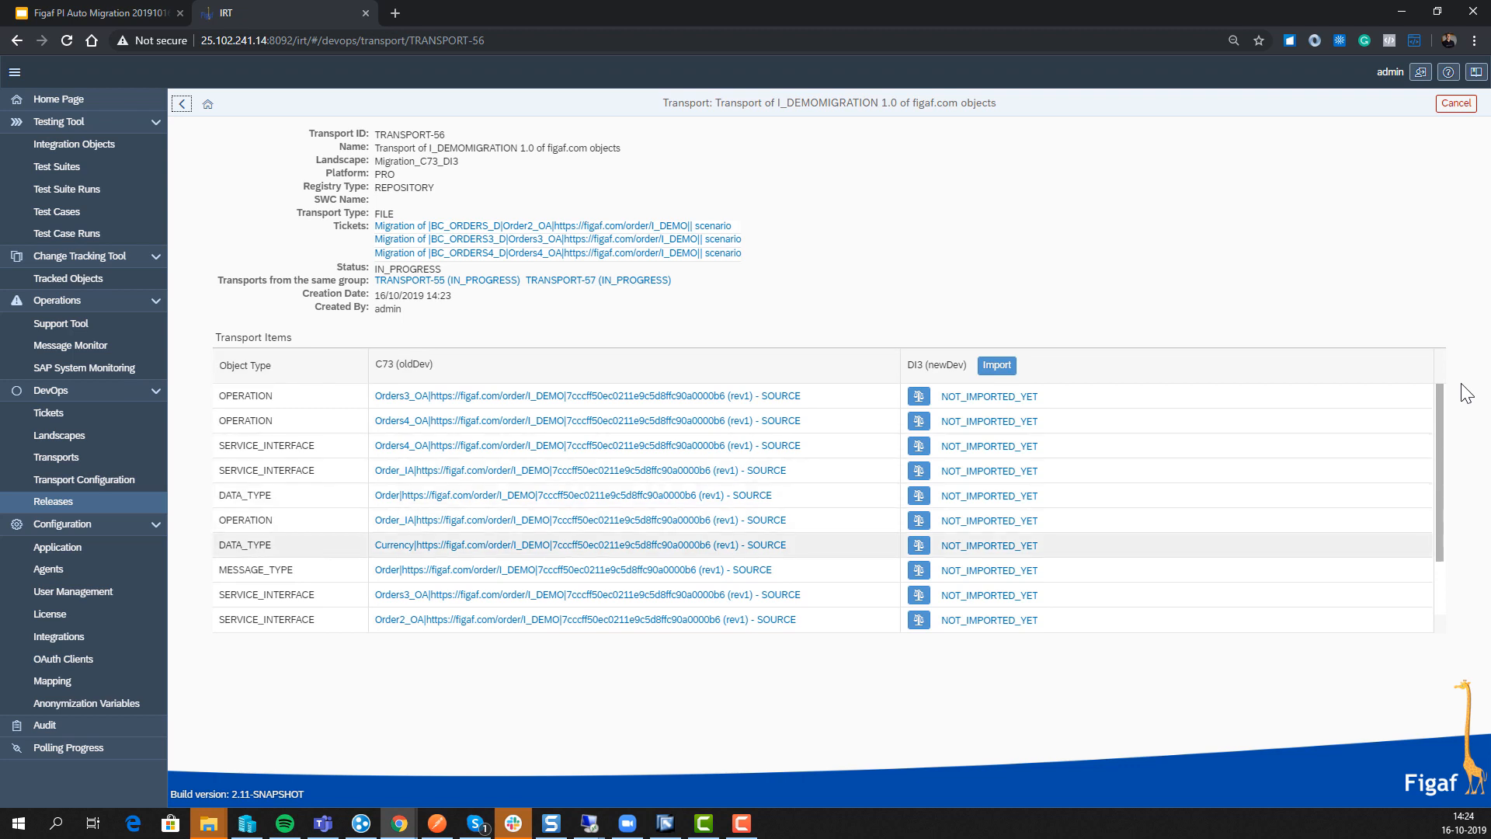
{"action": "left_click", "coordinate": [1012, 367]}
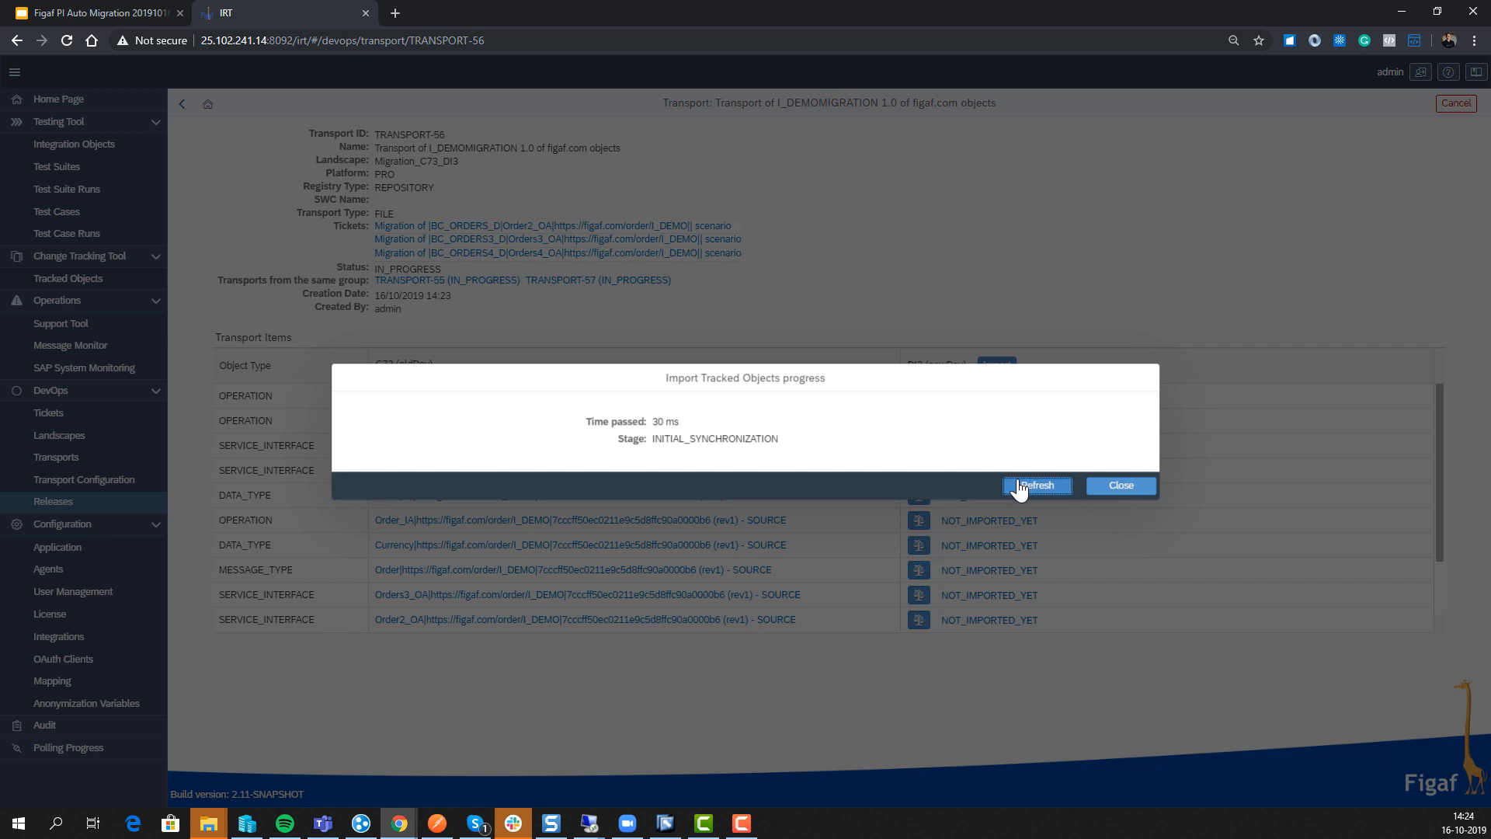
{"action": "left_click", "coordinate": [1018, 482]}
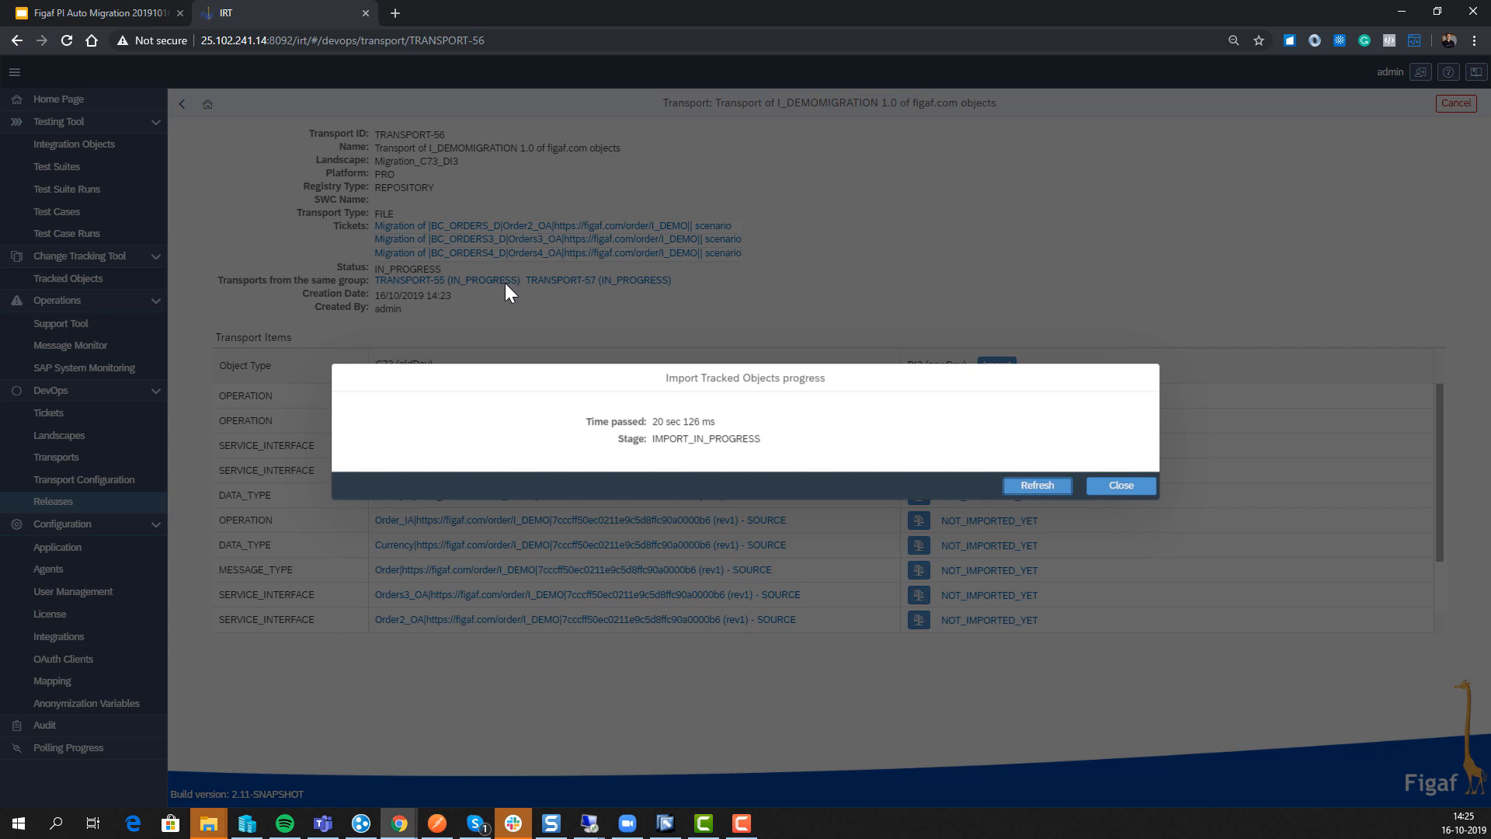
{"action": "left_click", "coordinate": [1037, 488]}
{"action": "left_click", "coordinate": [1037, 487]}
{"action": "left_click", "coordinate": [1050, 486]}
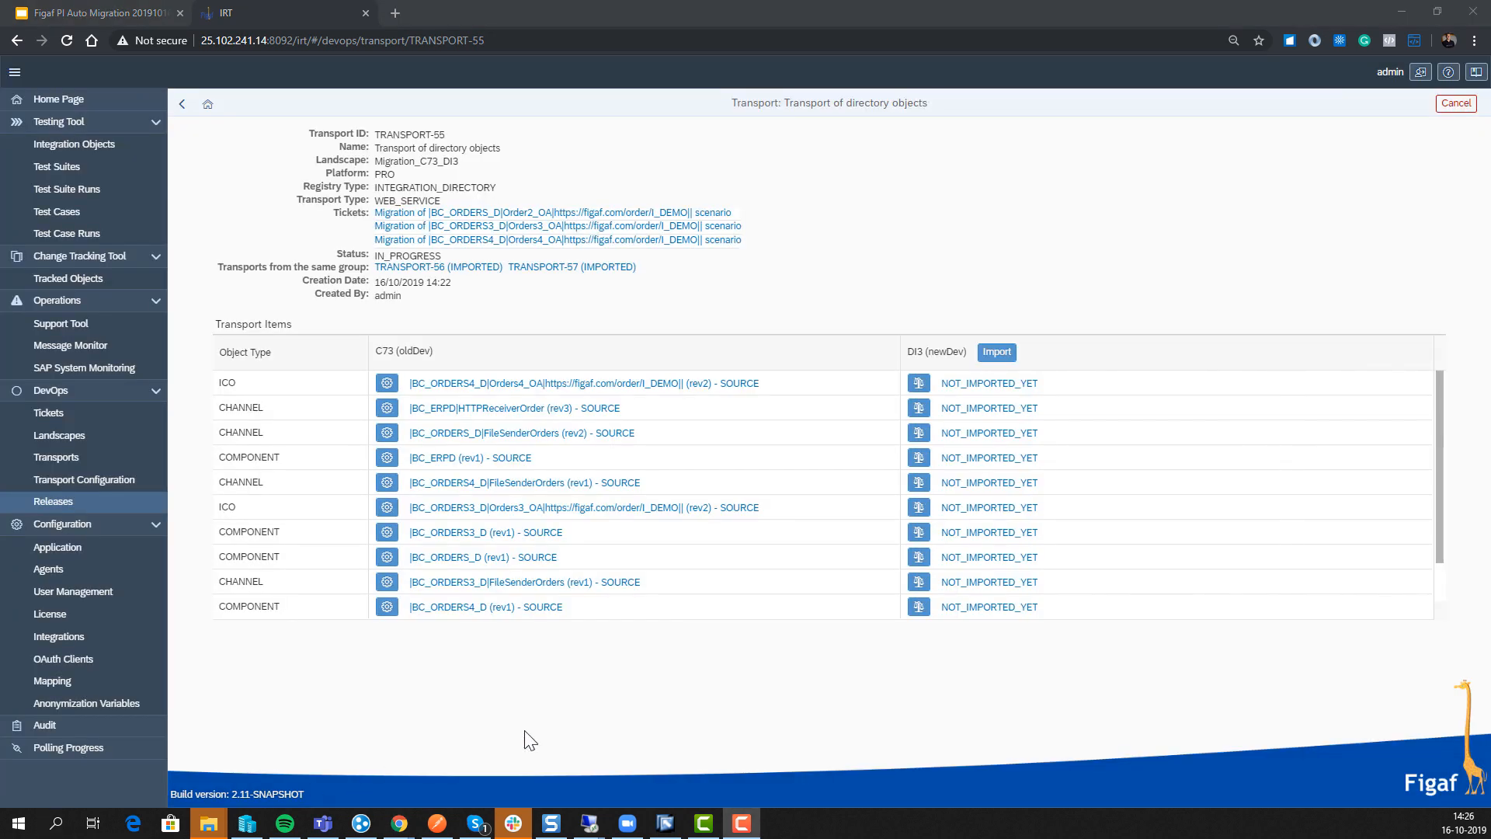
Review the transport configuration of the BC_ERPD HTTPReceiverOrder channel, including channel ID mapping and adapter attributes, and return to TRANSPORT-55
{"action": "left_click", "coordinate": [387, 410]}
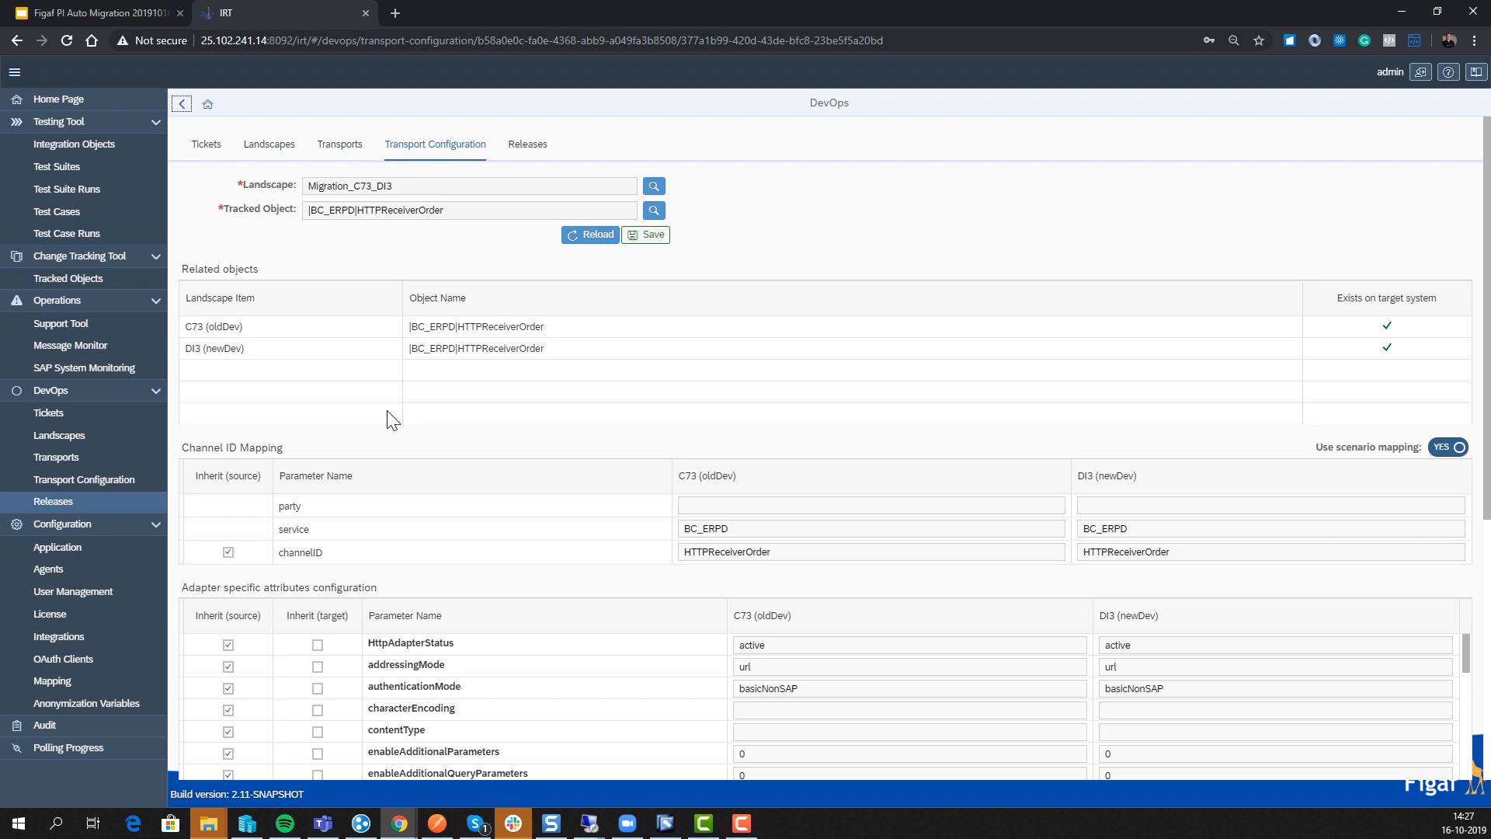
{"action": "left_click", "coordinate": [1179, 548]}
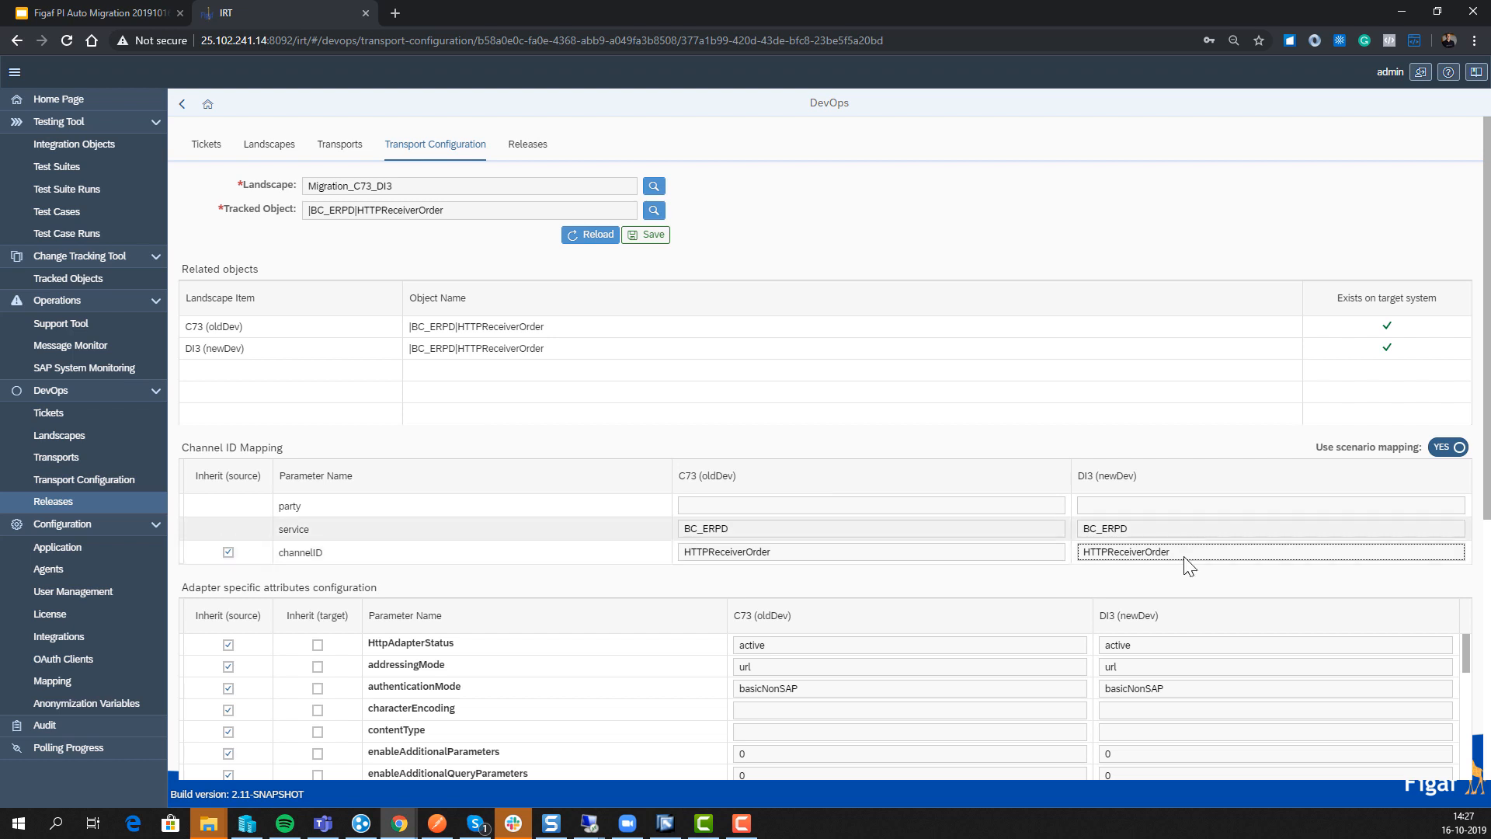
{"action": "scroll", "coordinate": [632, 565], "scroll_direction": "down", "scroll_amount": 2}
{"action": "scroll", "coordinate": [613, 567], "scroll_direction": "down", "scroll_amount": 6}
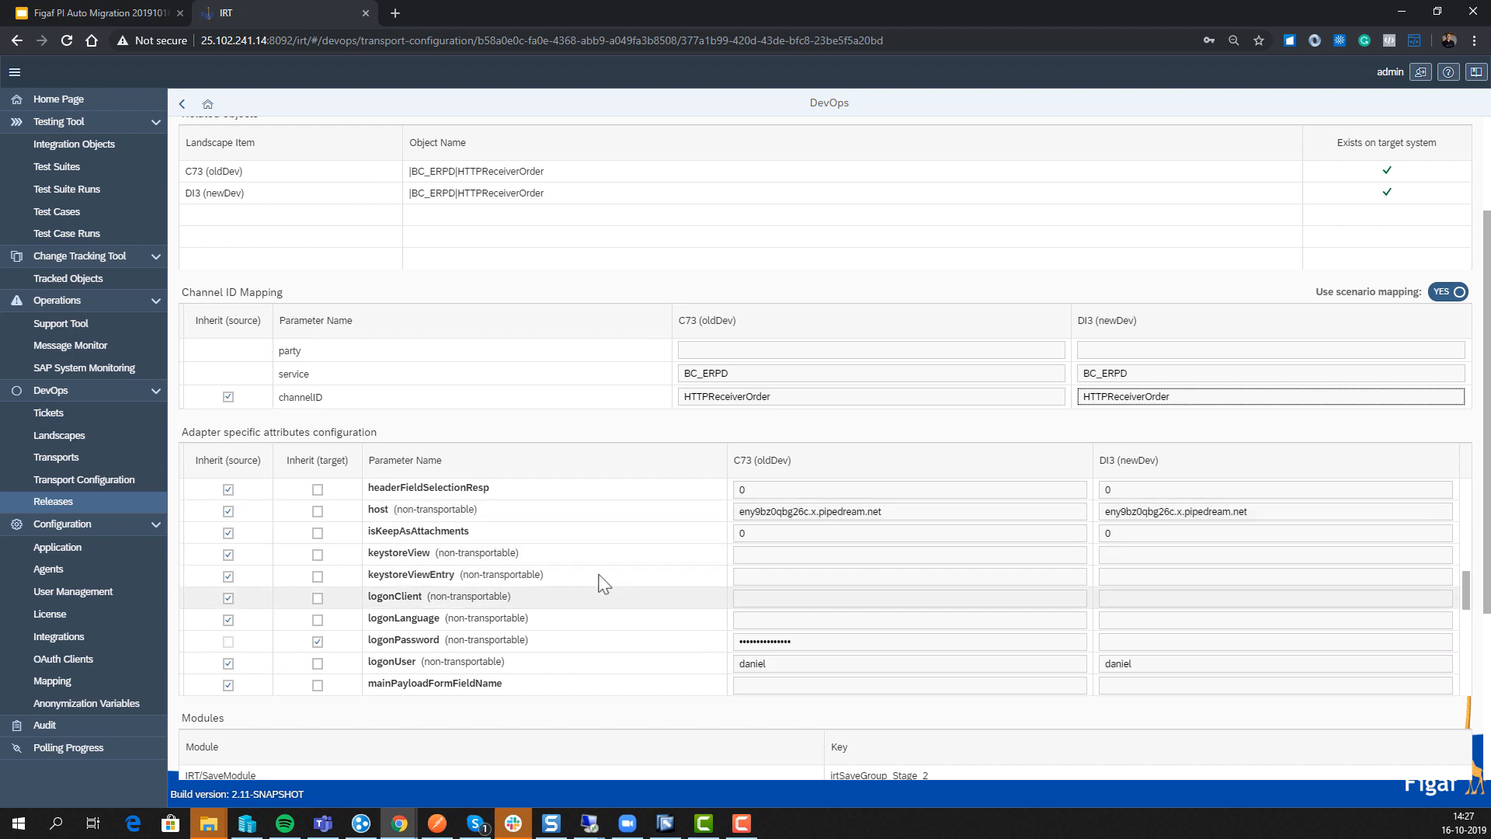
{"action": "scroll", "coordinate": [603, 575], "scroll_direction": "down", "scroll_amount": 1}
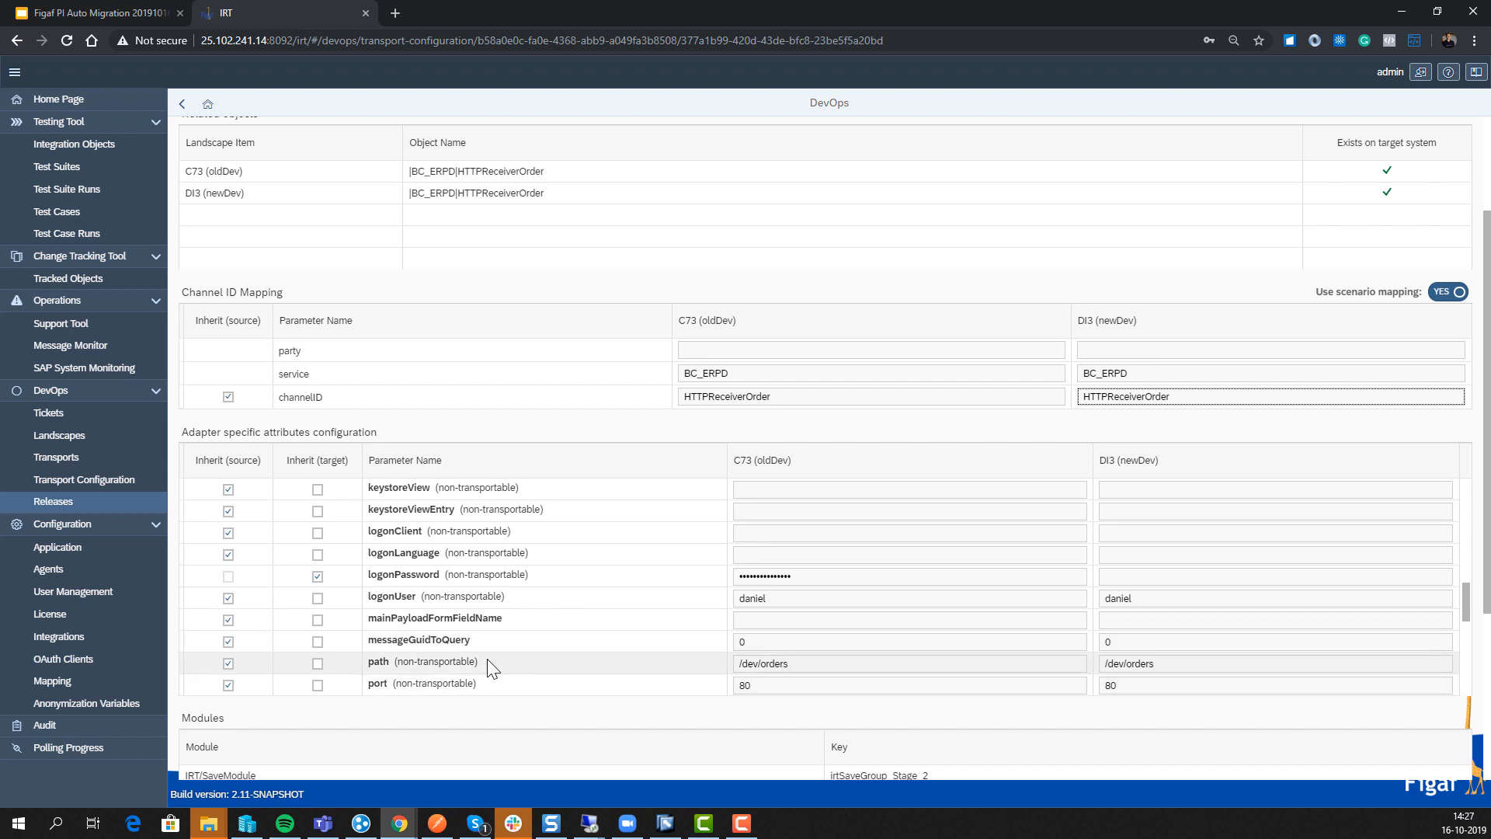
{"action": "scroll", "coordinate": [487, 659], "scroll_direction": "down", "scroll_amount": 1}
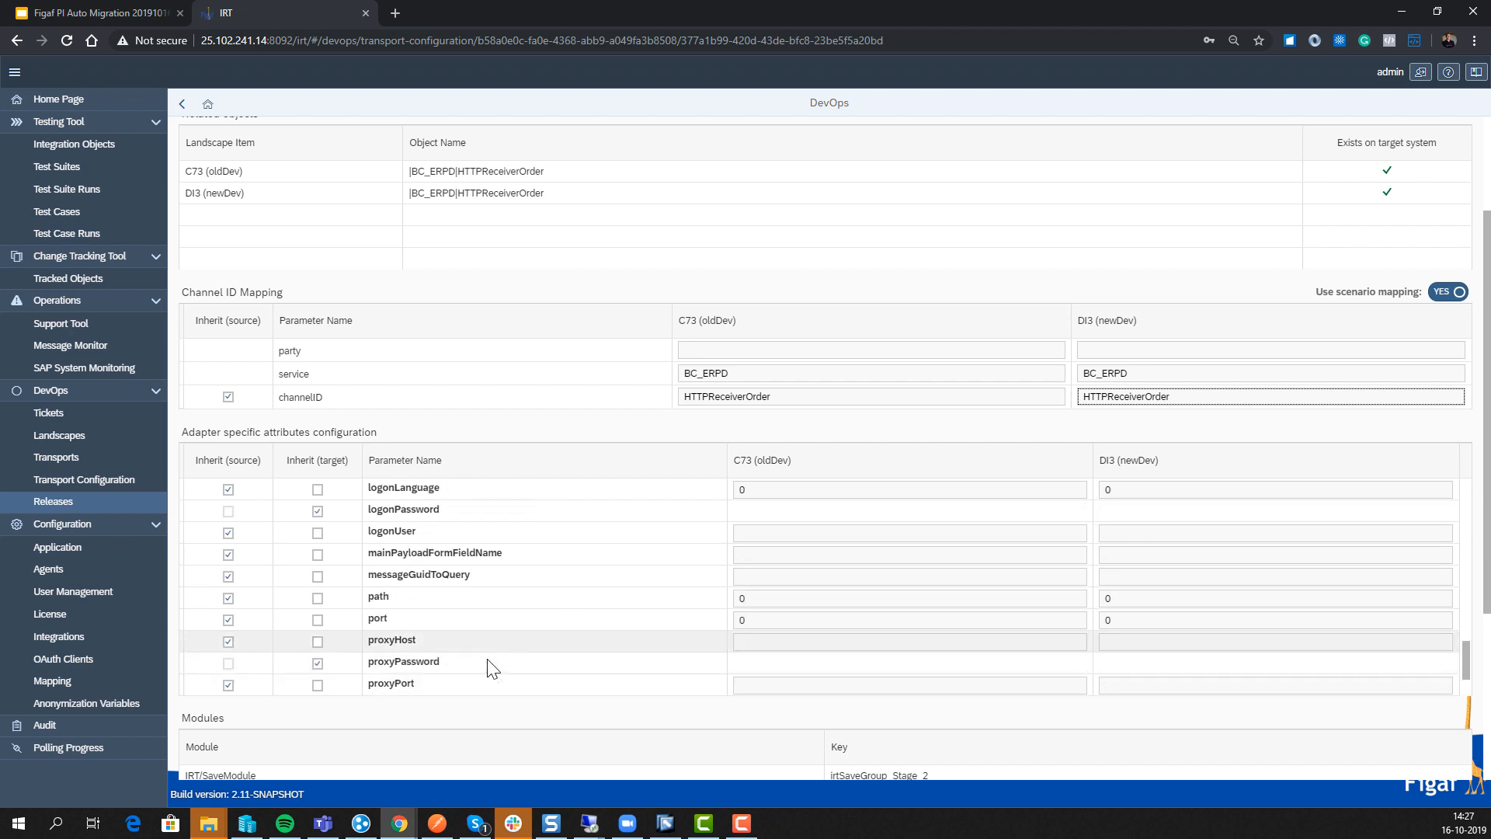
{"action": "scroll", "coordinate": [487, 659], "scroll_direction": "up", "scroll_amount": 5}
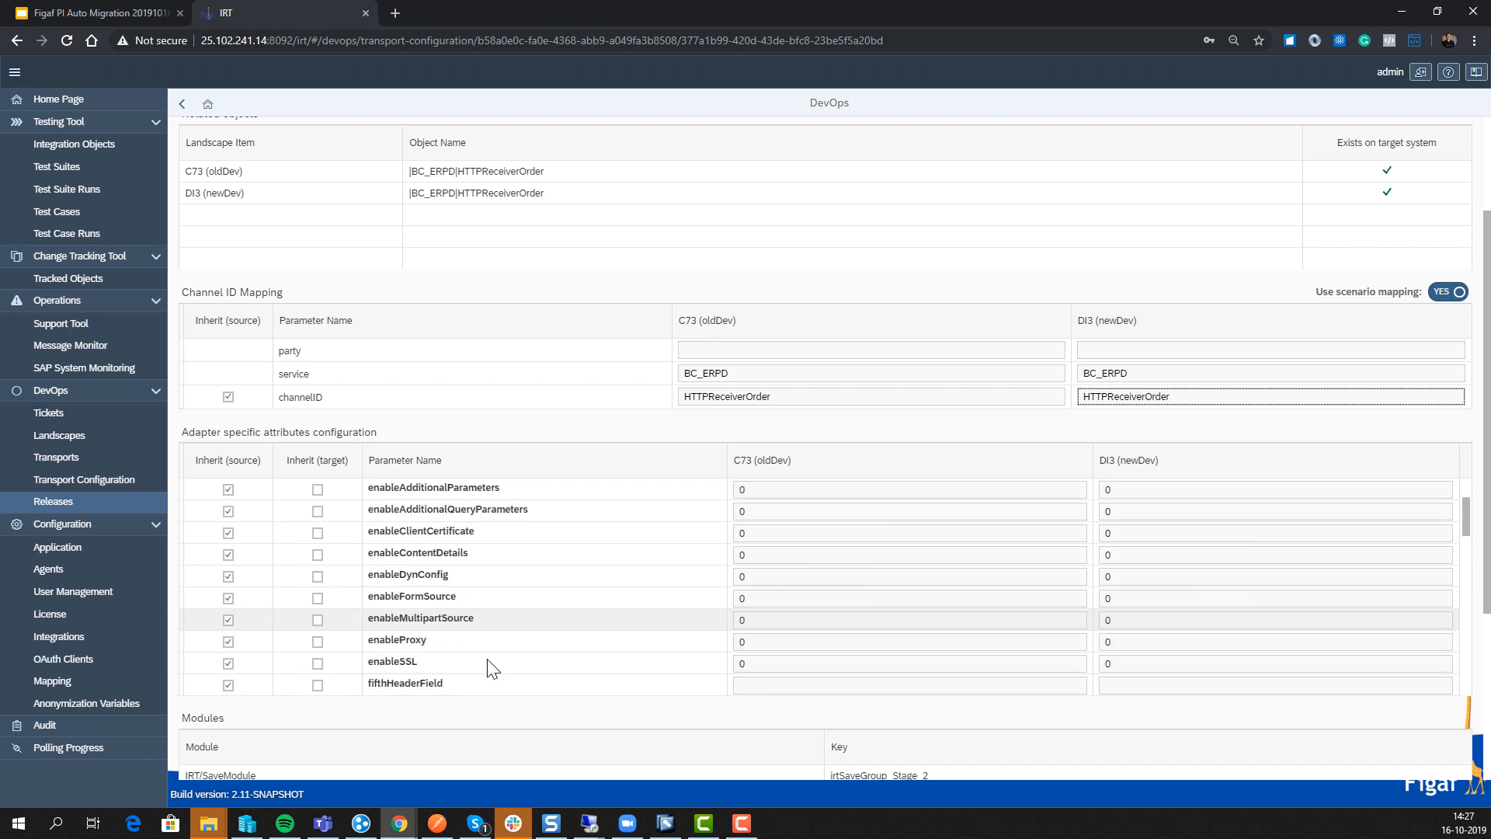
{"action": "scroll", "coordinate": [488, 661], "scroll_direction": "down", "scroll_amount": 5}
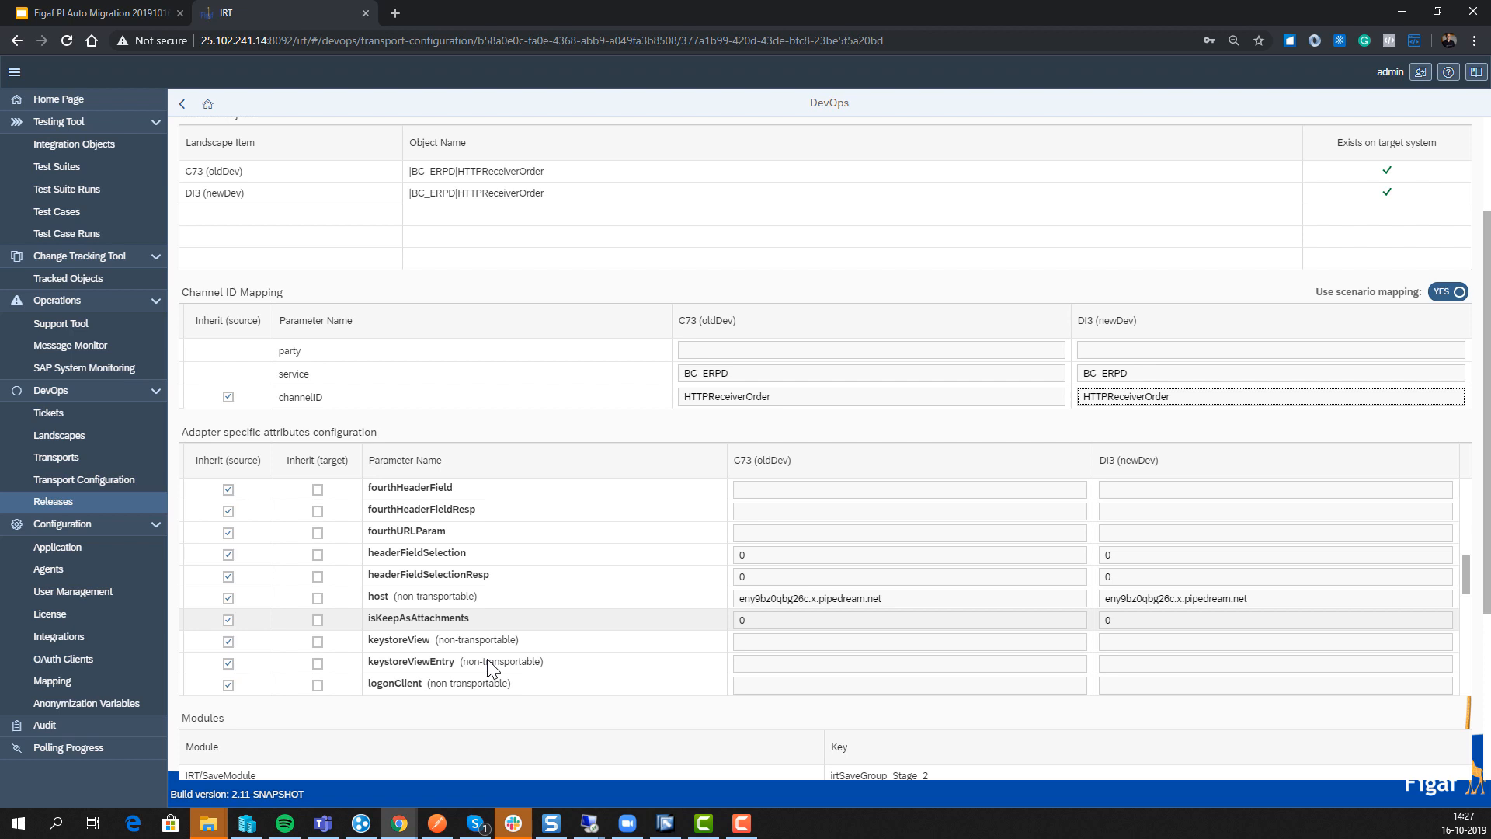
{"action": "scroll", "coordinate": [487, 659], "scroll_direction": "up", "scroll_amount": 2}
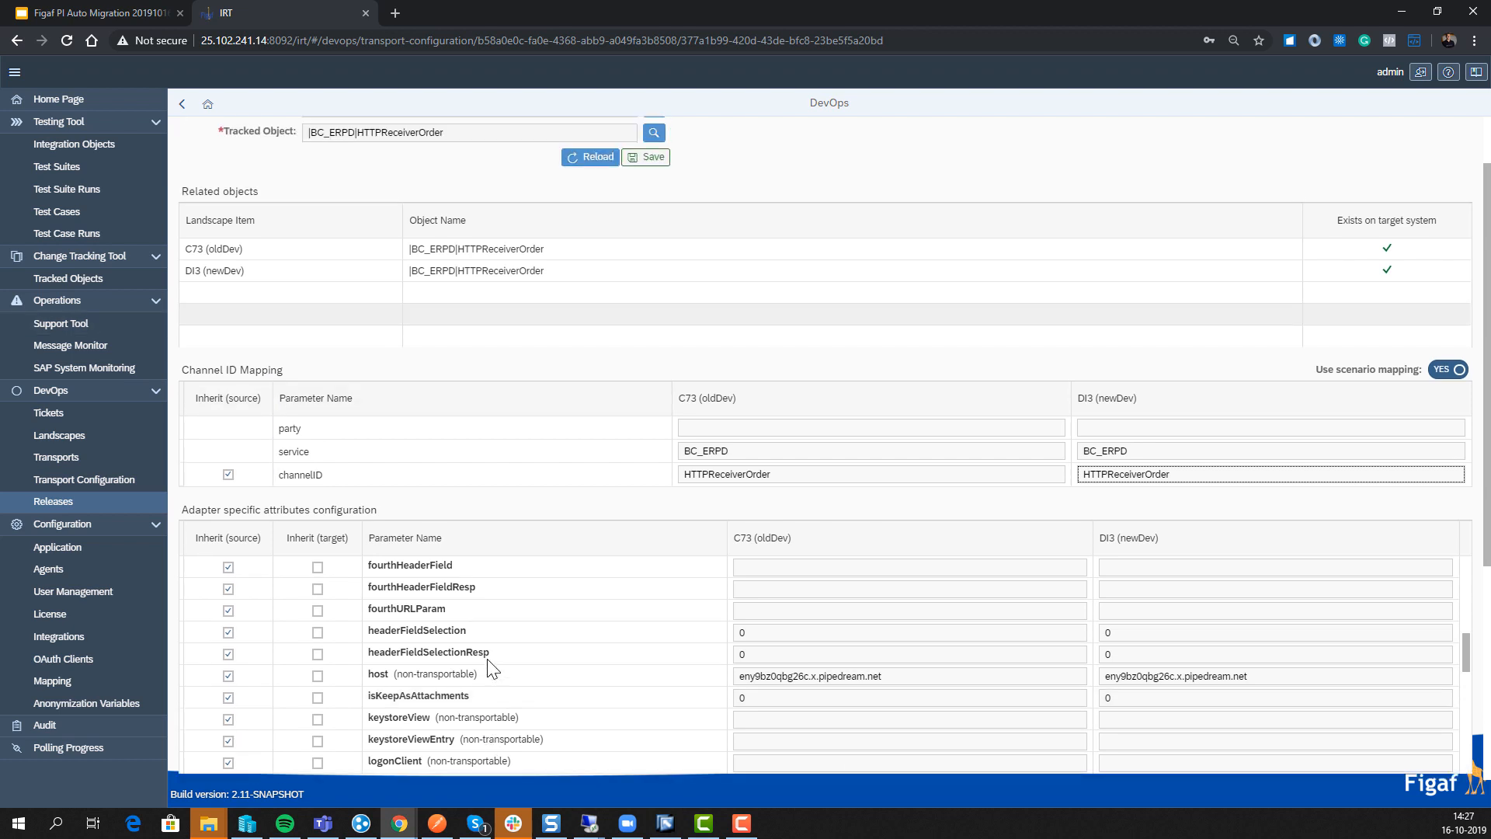
{"action": "left_click", "coordinate": [182, 103]}
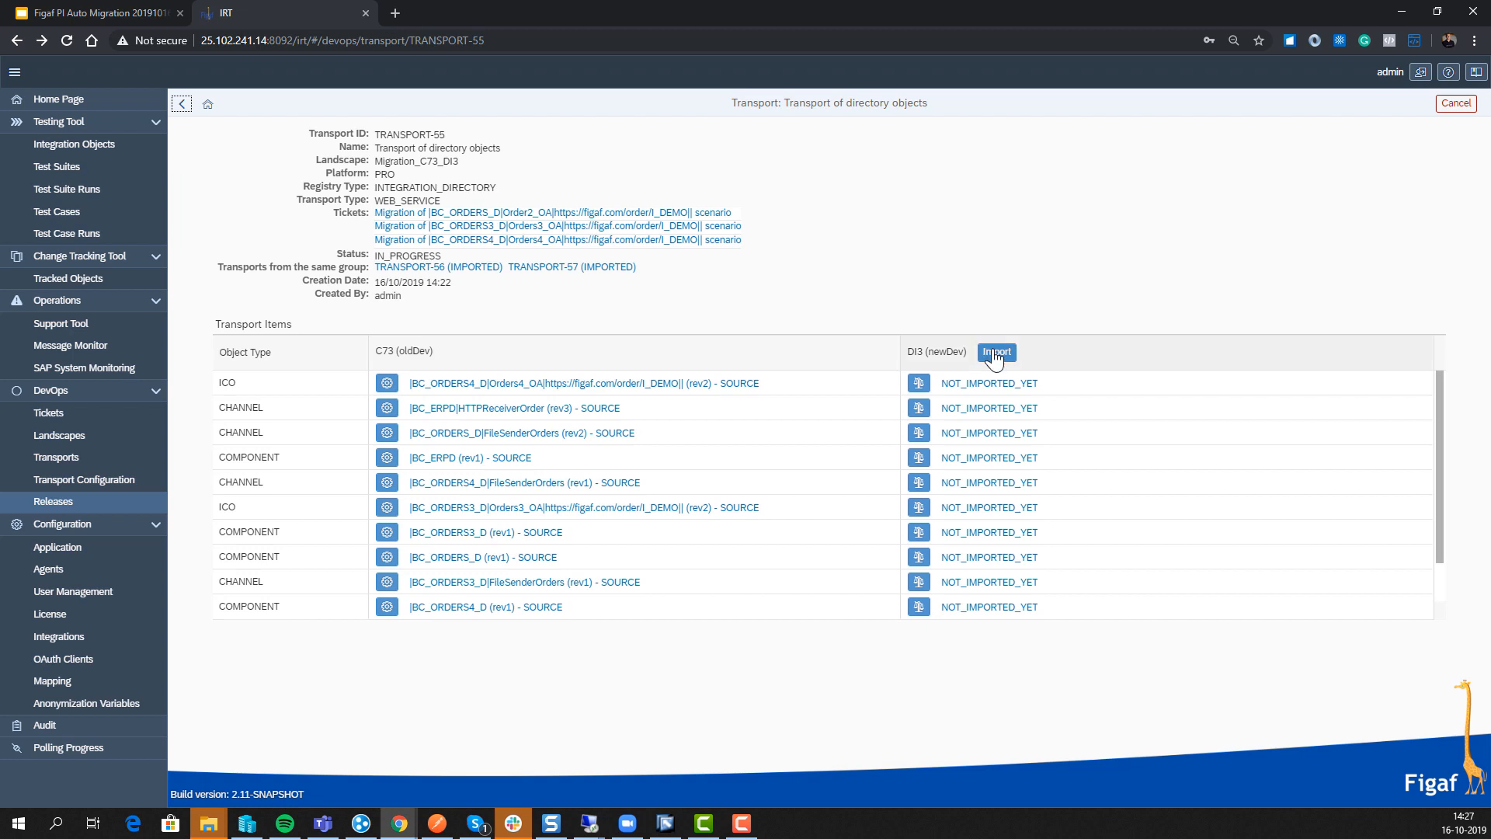
Import the directory objects of TRANSPORT-55 into DI3, refreshing the import progress
{"action": "left_click", "coordinate": [995, 354]}
{"action": "left_click", "coordinate": [1032, 489]}
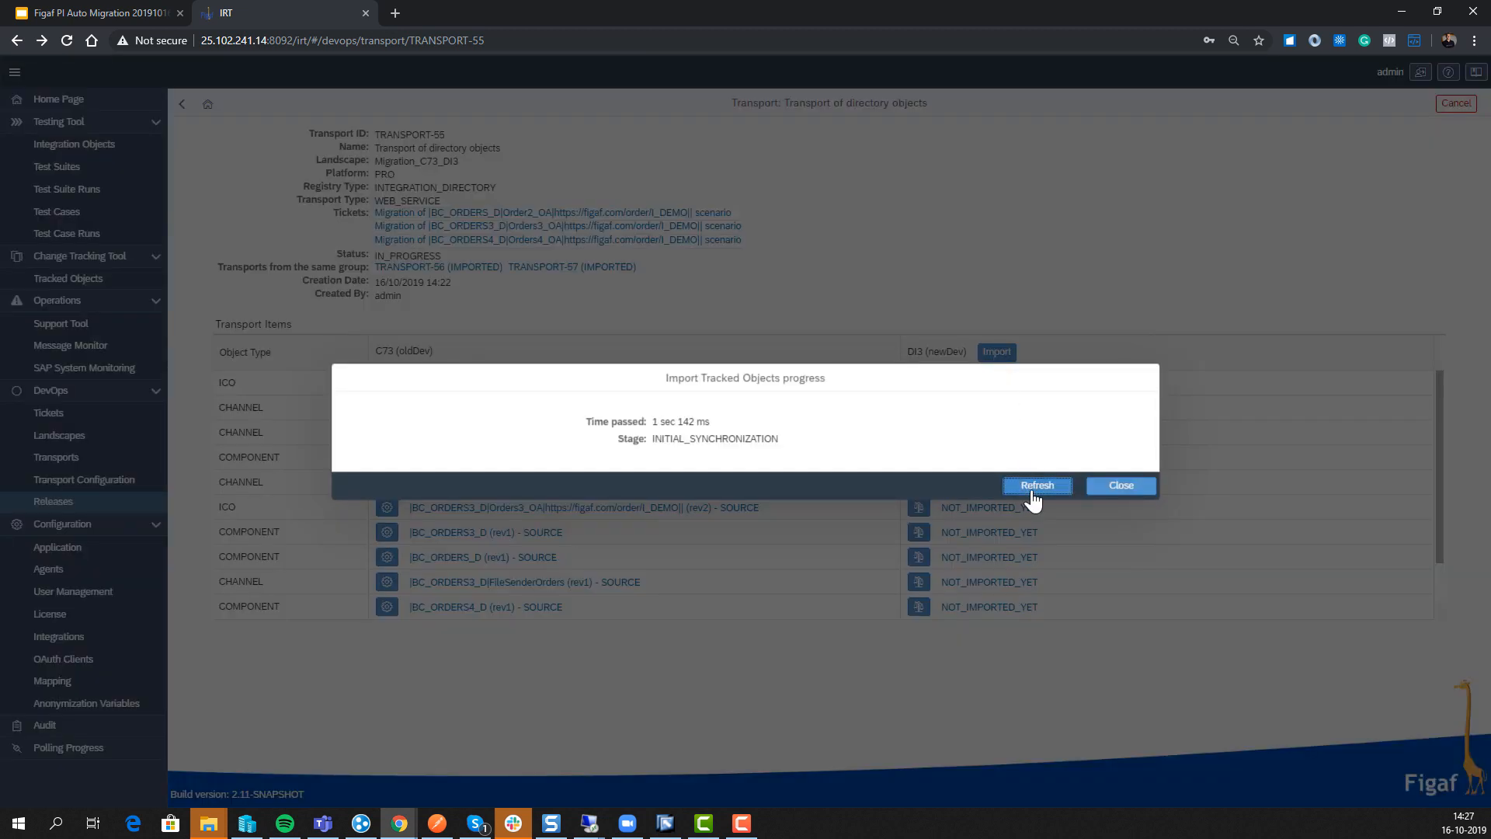
{"action": "left_click", "coordinate": [1033, 489]}
{"action": "left_click", "coordinate": [1033, 489]}
{"action": "left_click", "coordinate": [1033, 489]}
{"action": "left_click", "coordinate": [1033, 491]}
{"action": "left_click", "coordinate": [1033, 490]}
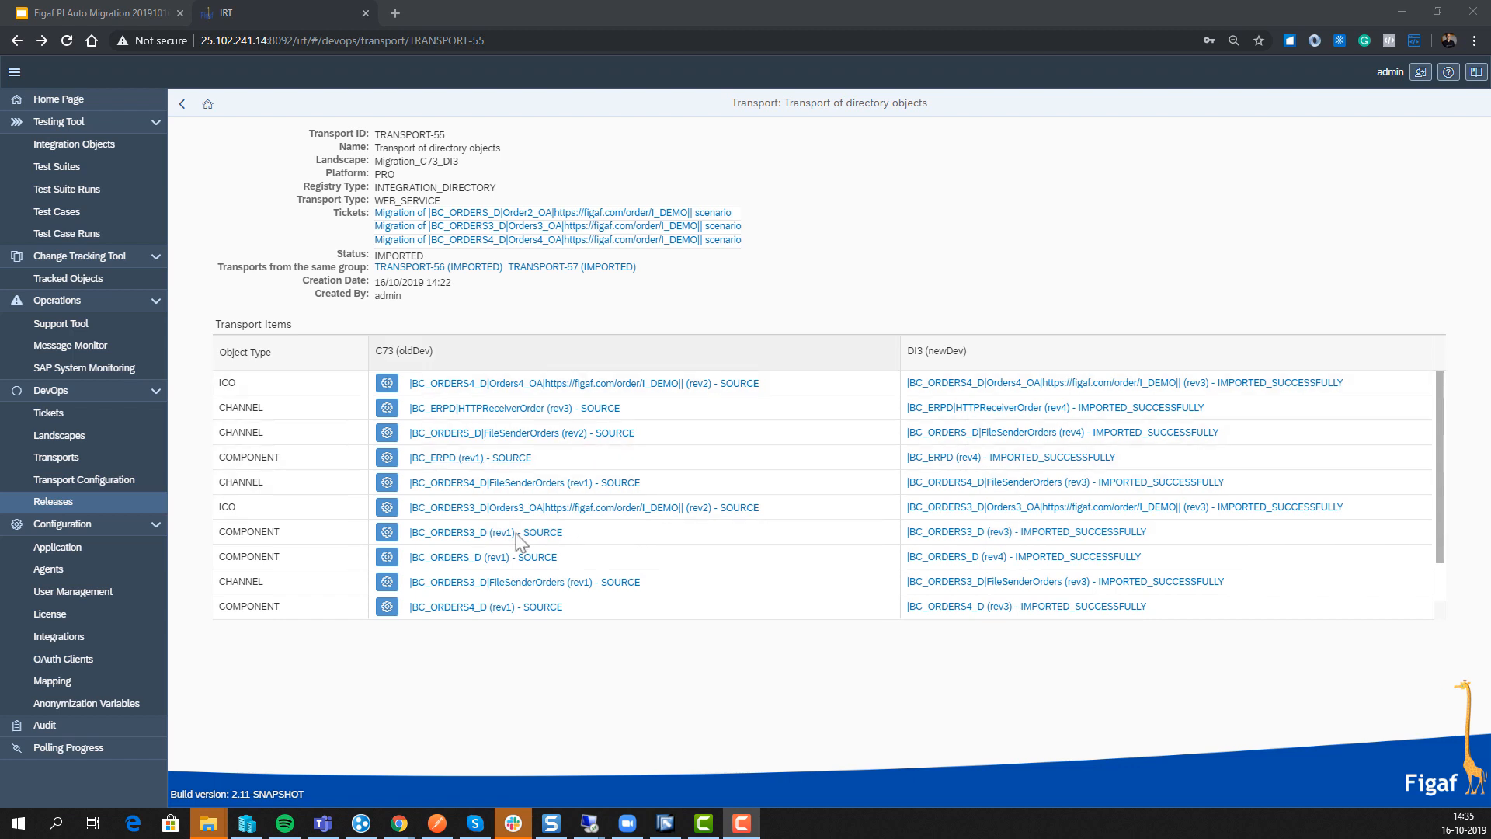
Reopen the Migration 3 release, finish transport for all three tickets and show the migrated tickets
{"action": "left_click", "coordinate": [135, 506]}
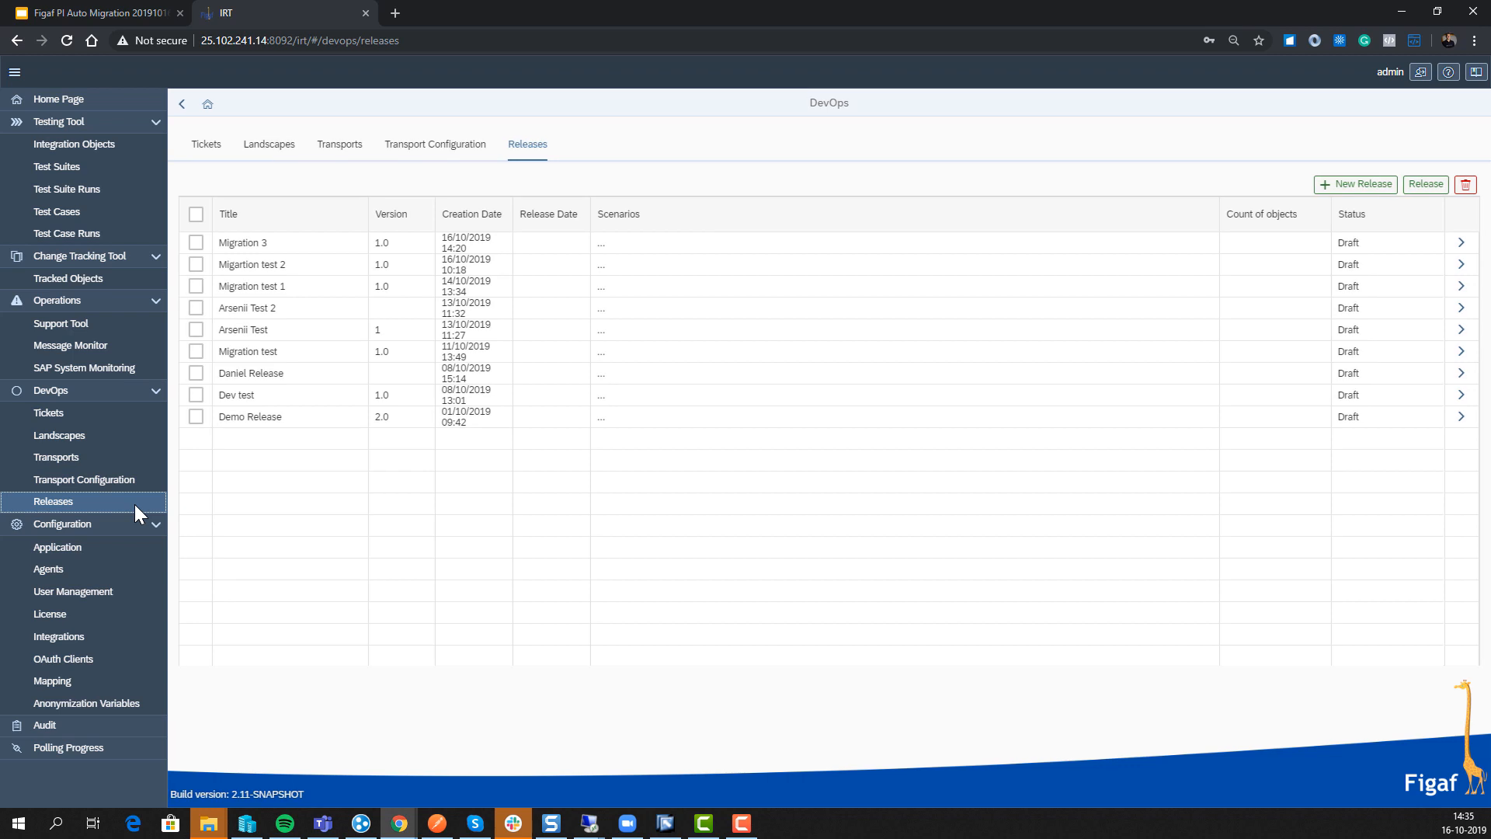
{"action": "left_click", "coordinate": [1462, 242]}
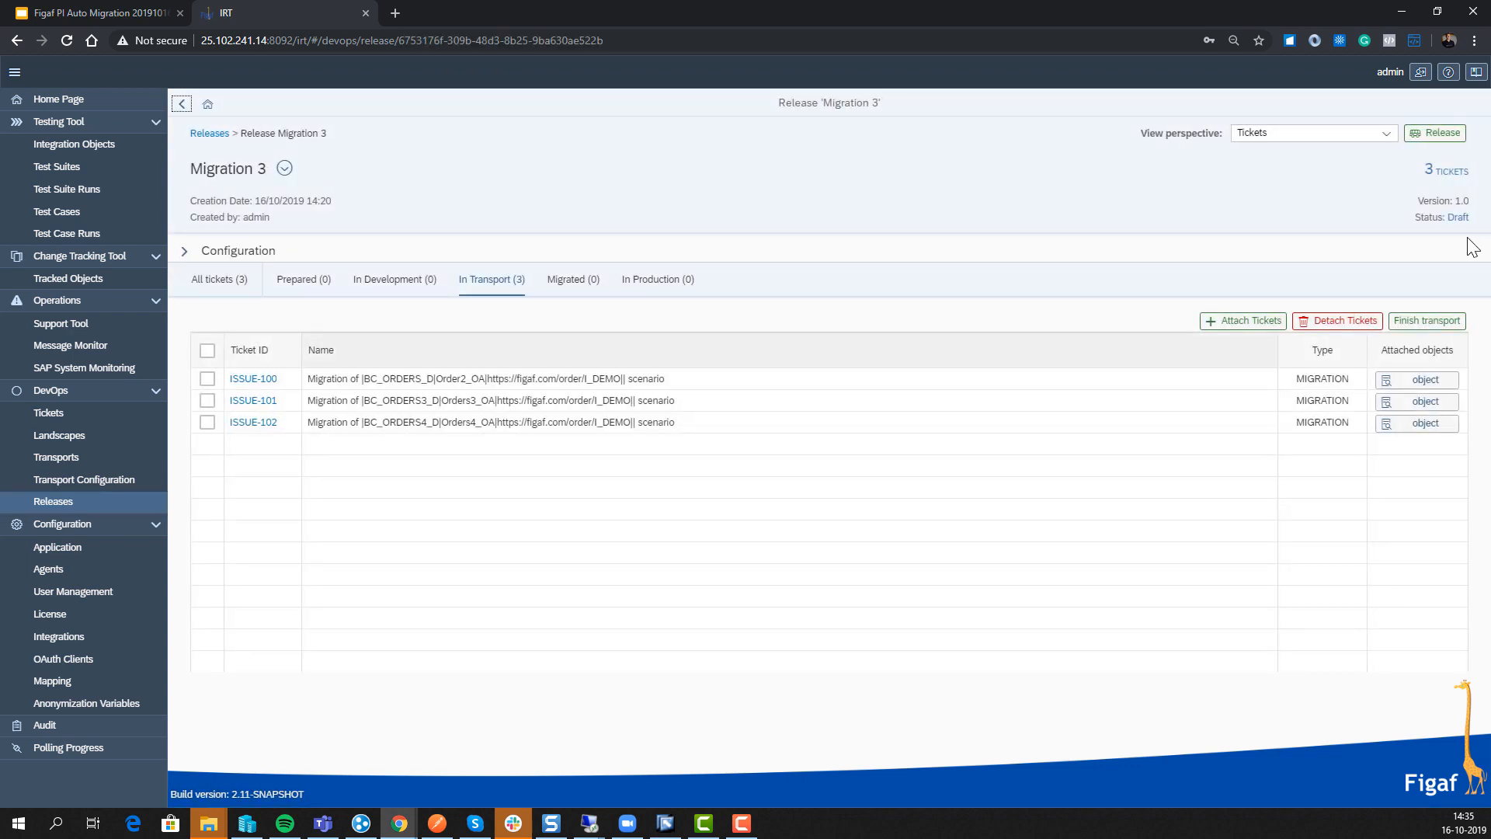
{"action": "left_click", "coordinate": [206, 354]}
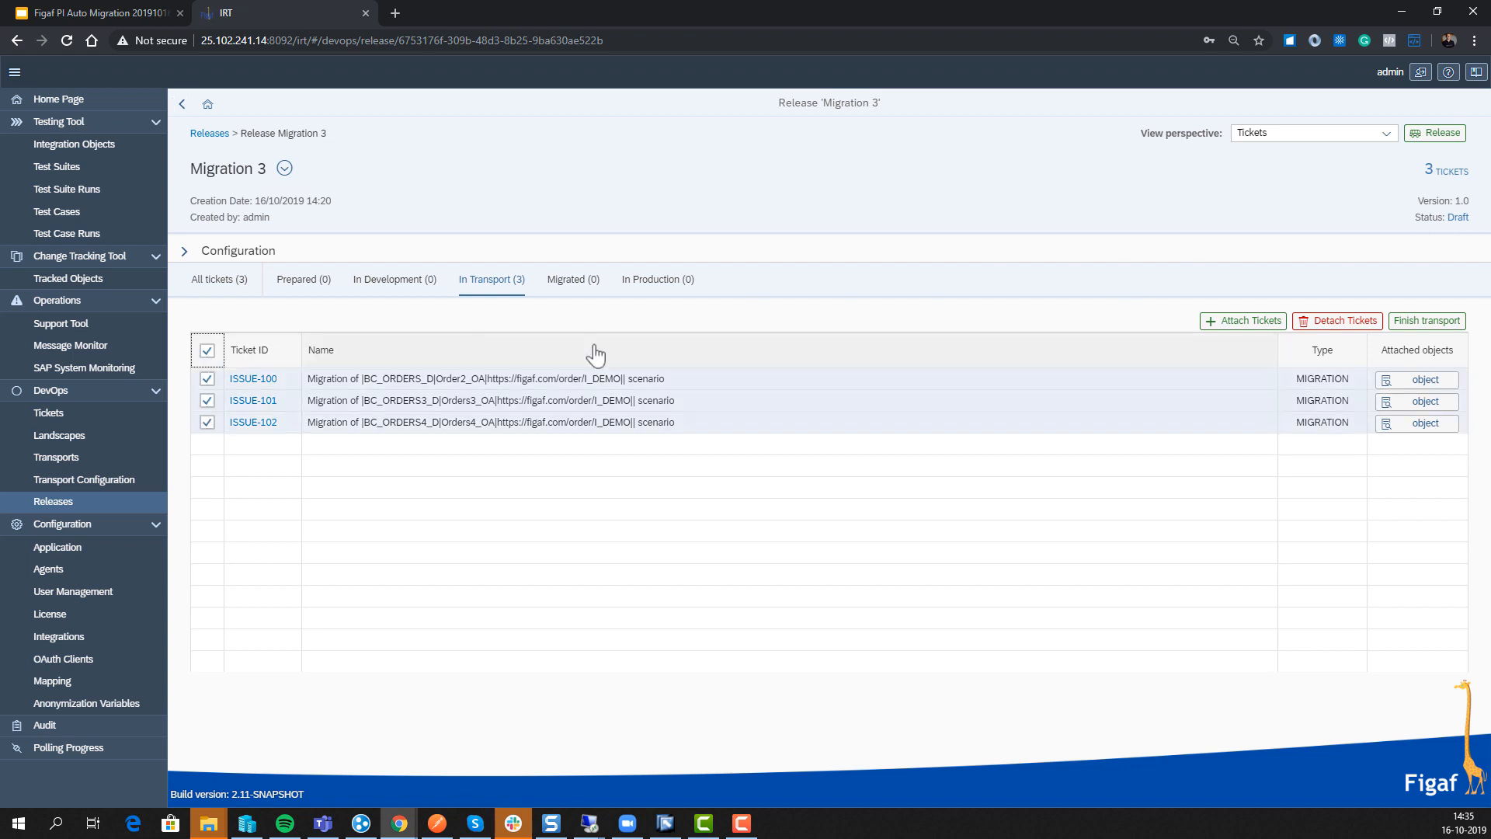
{"action": "left_click", "coordinate": [1428, 320]}
{"action": "left_click", "coordinate": [838, 465]}
{"action": "left_click", "coordinate": [571, 288]}
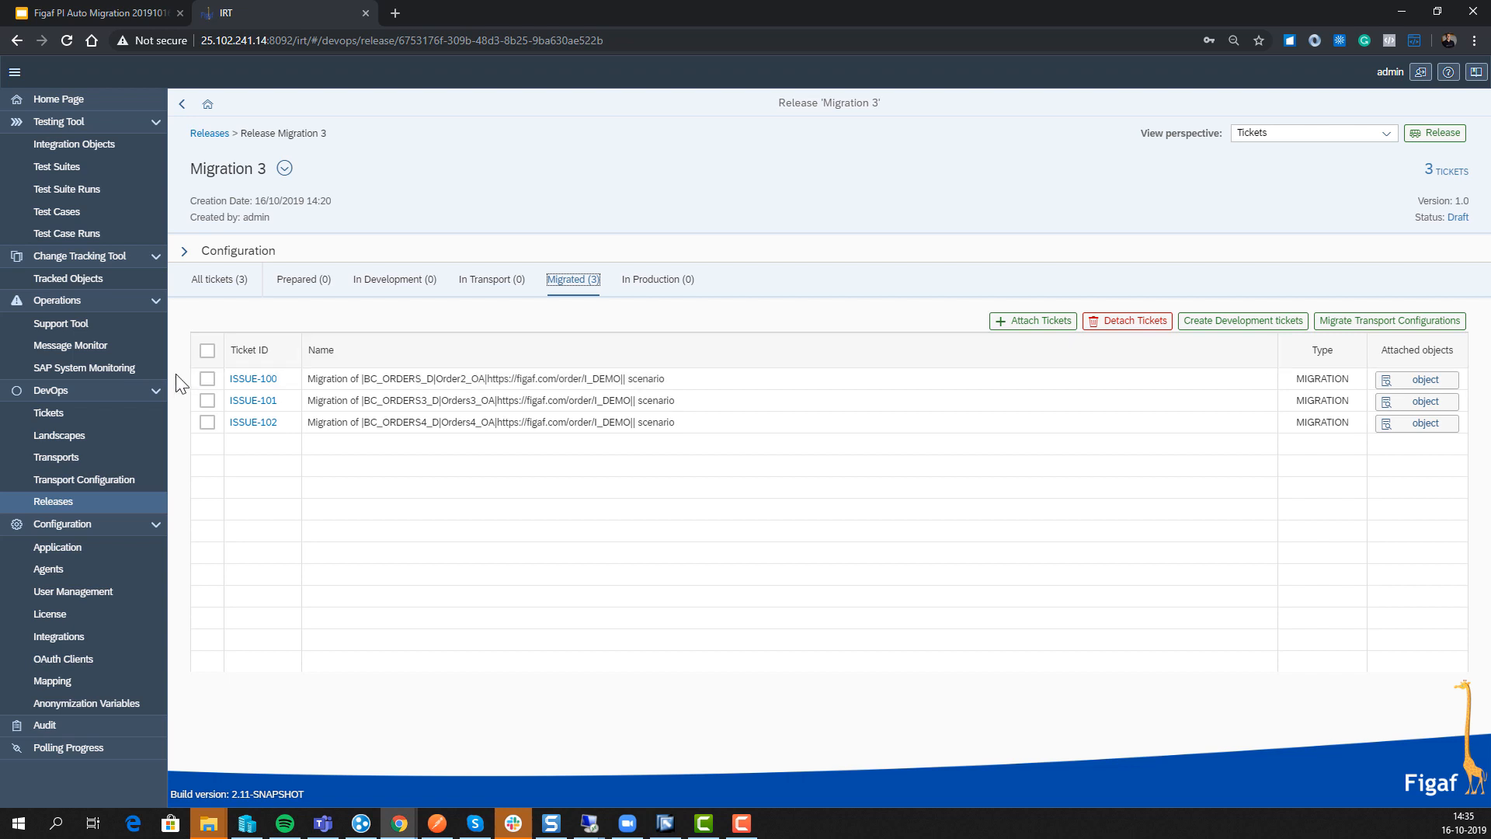
Migrate the transport configurations of all three migrated tickets, filling target-inherited parameters with static values from the source landscape
{"action": "left_click", "coordinate": [206, 350]}
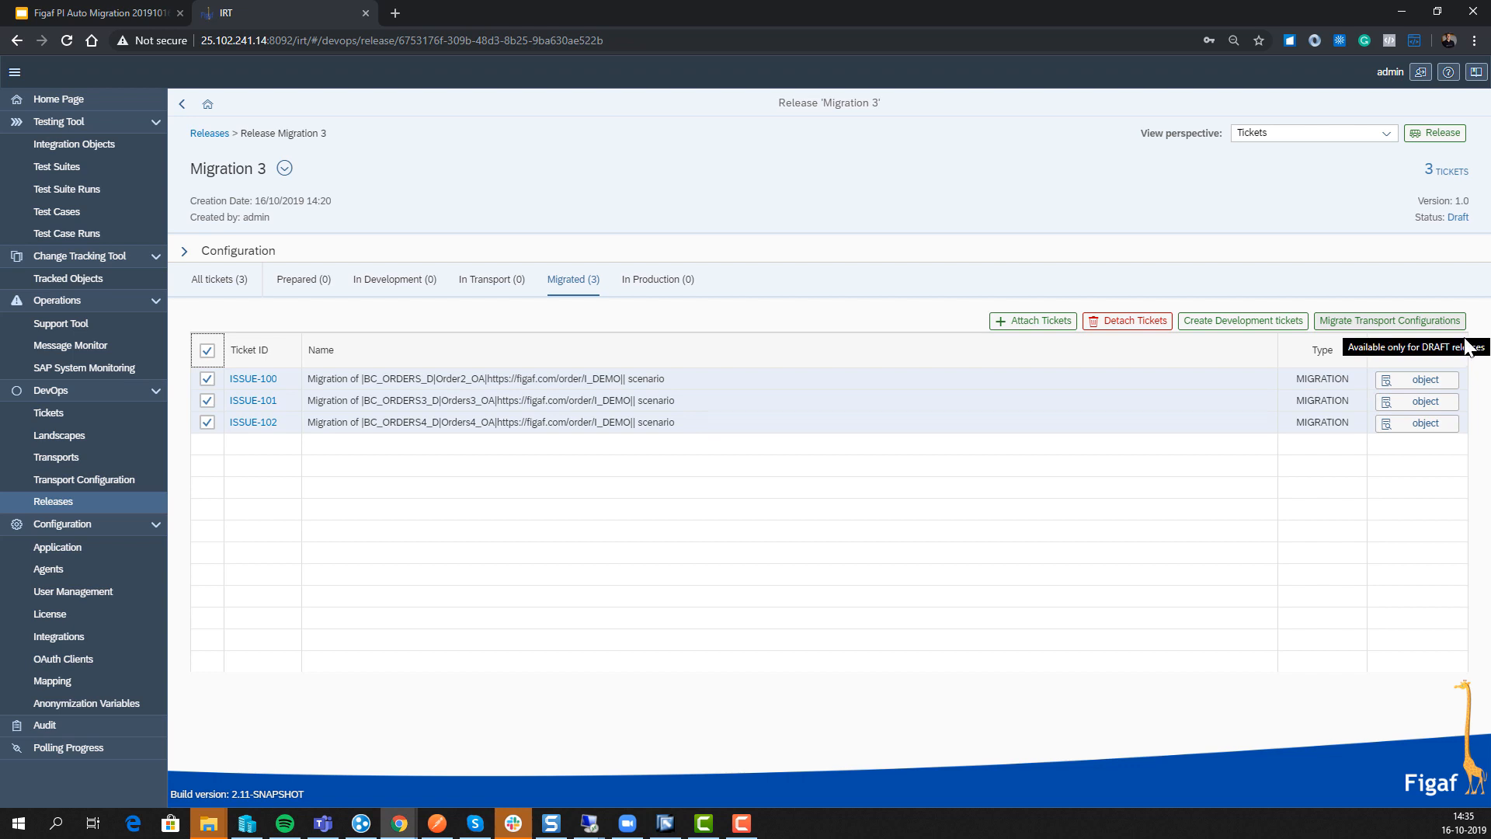
{"action": "left_click", "coordinate": [1395, 323]}
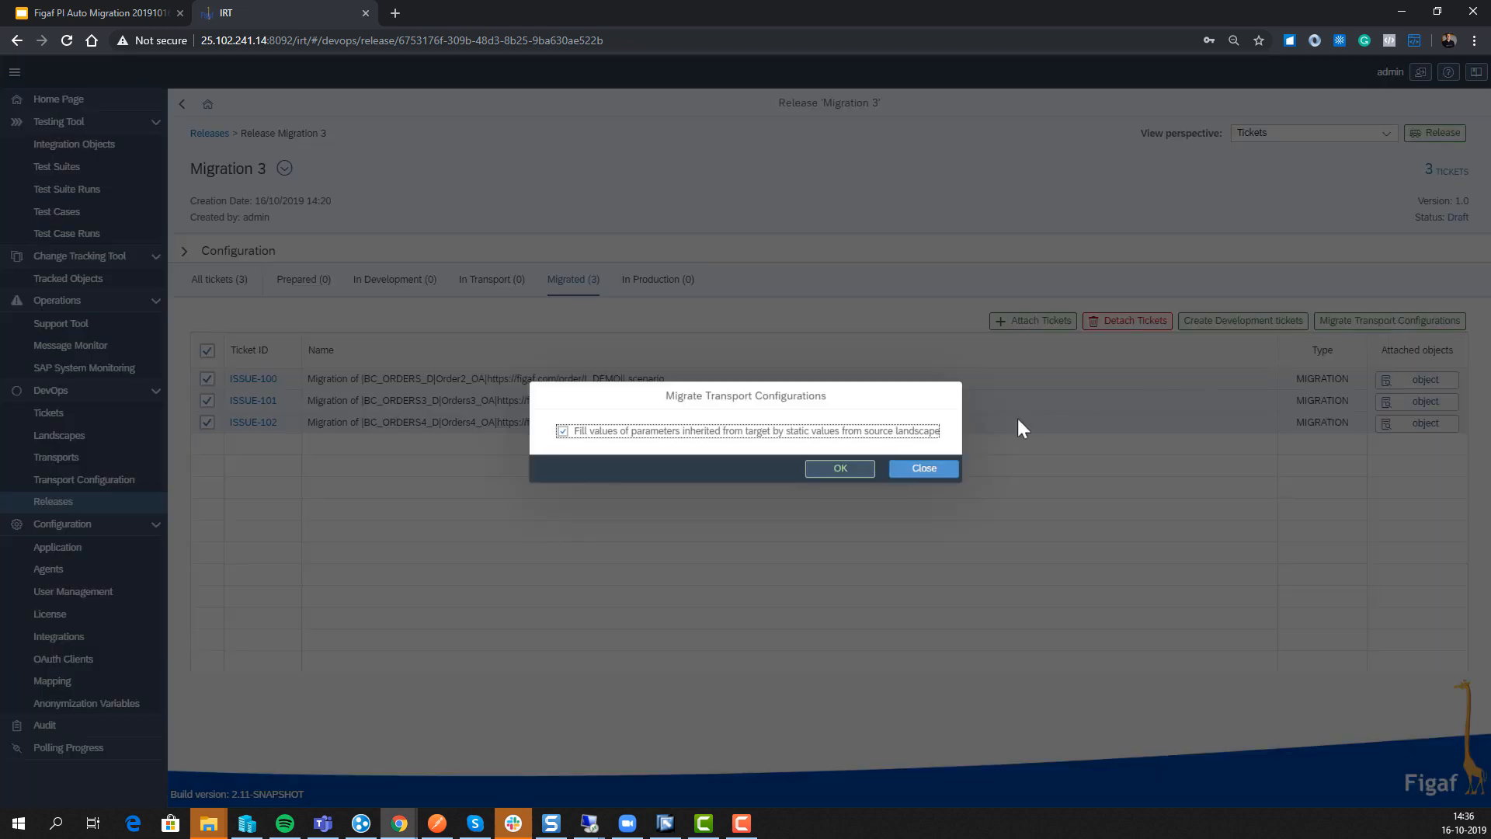
{"action": "left_click", "coordinate": [841, 468]}
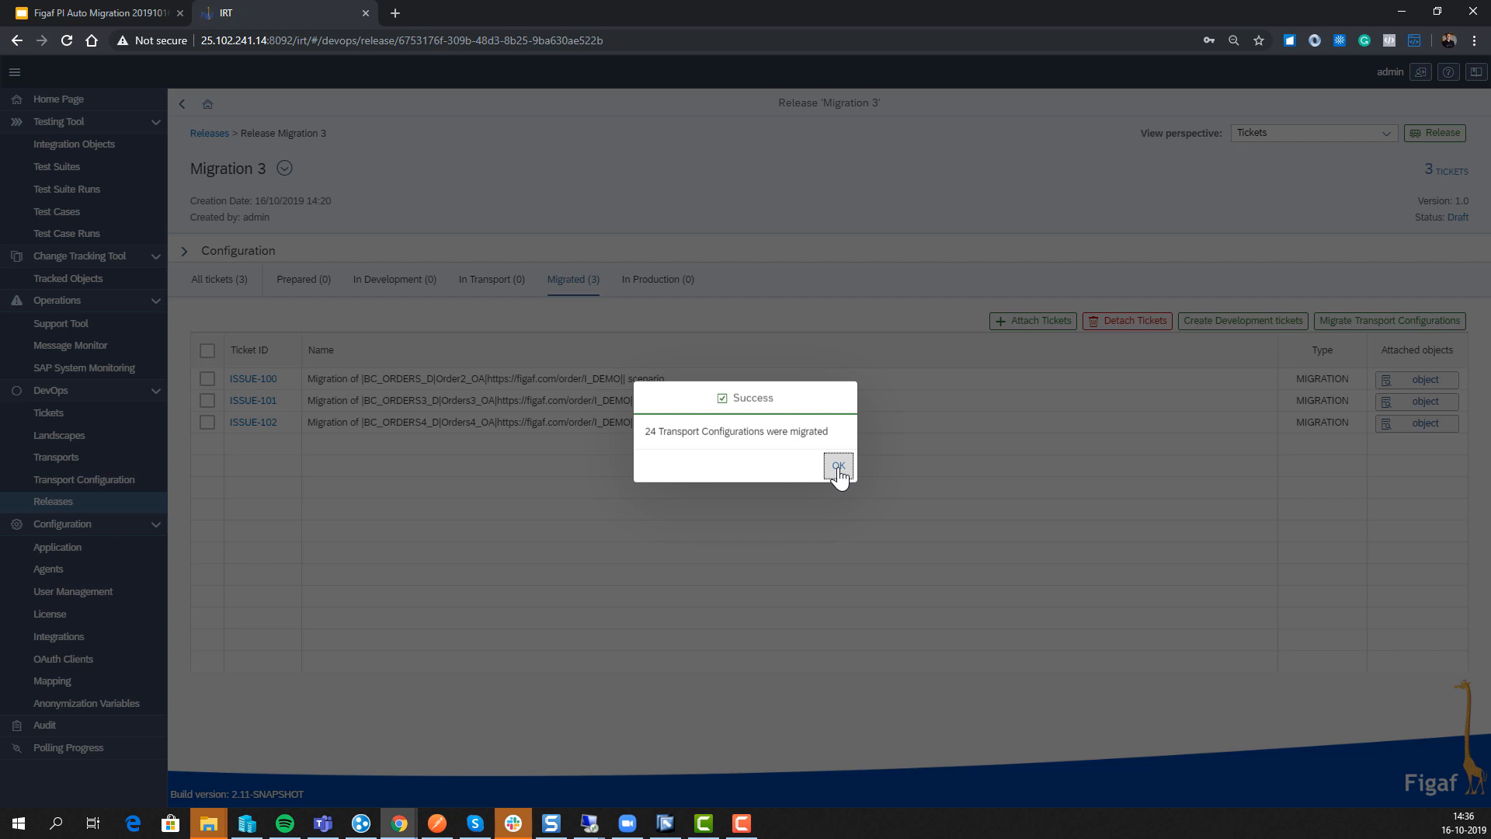
{"action": "left_click", "coordinate": [838, 466]}
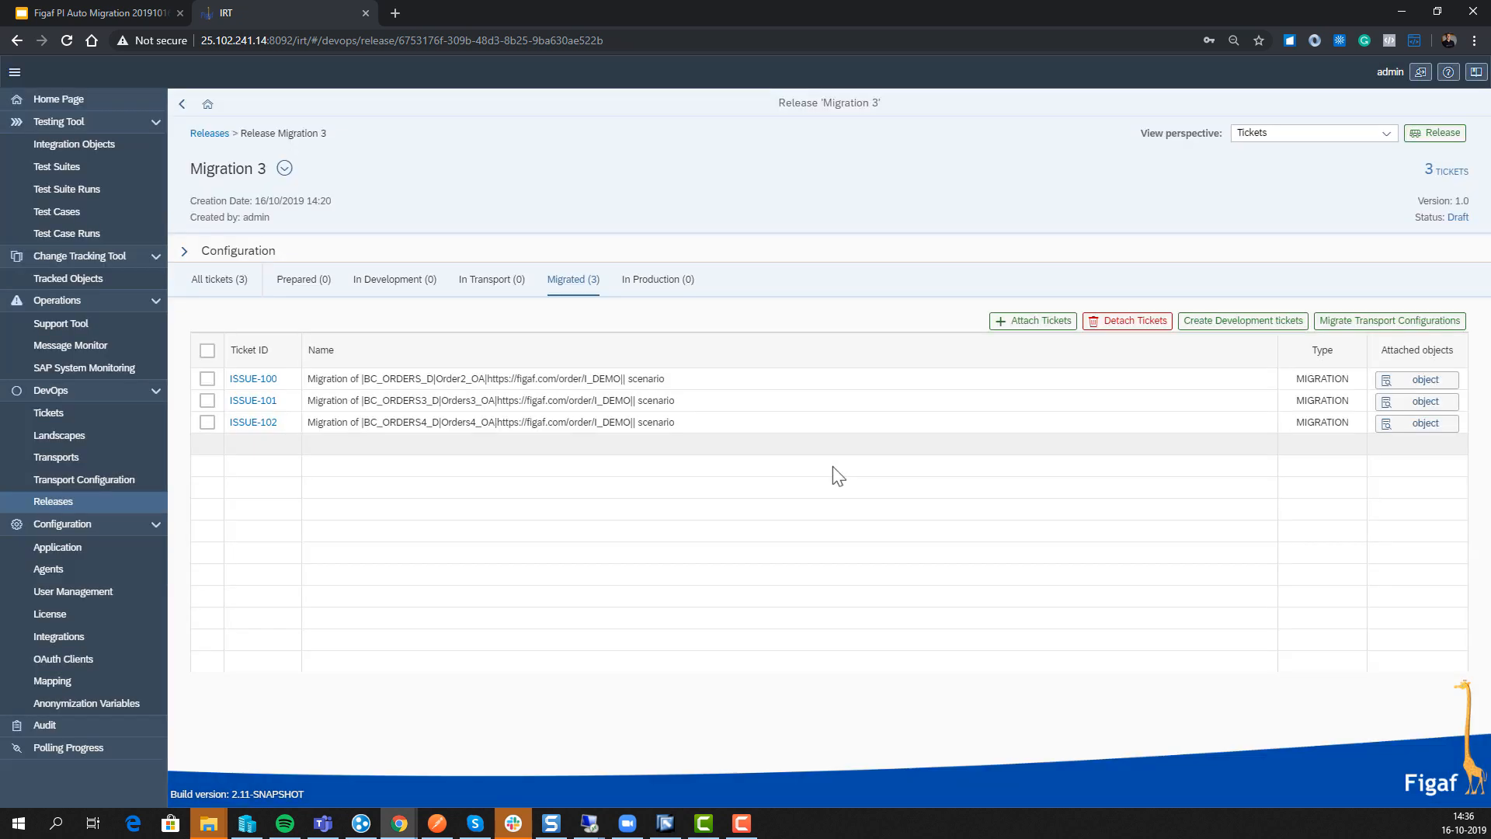
Create development tickets from all three migrated tickets
{"action": "left_click", "coordinate": [206, 356]}
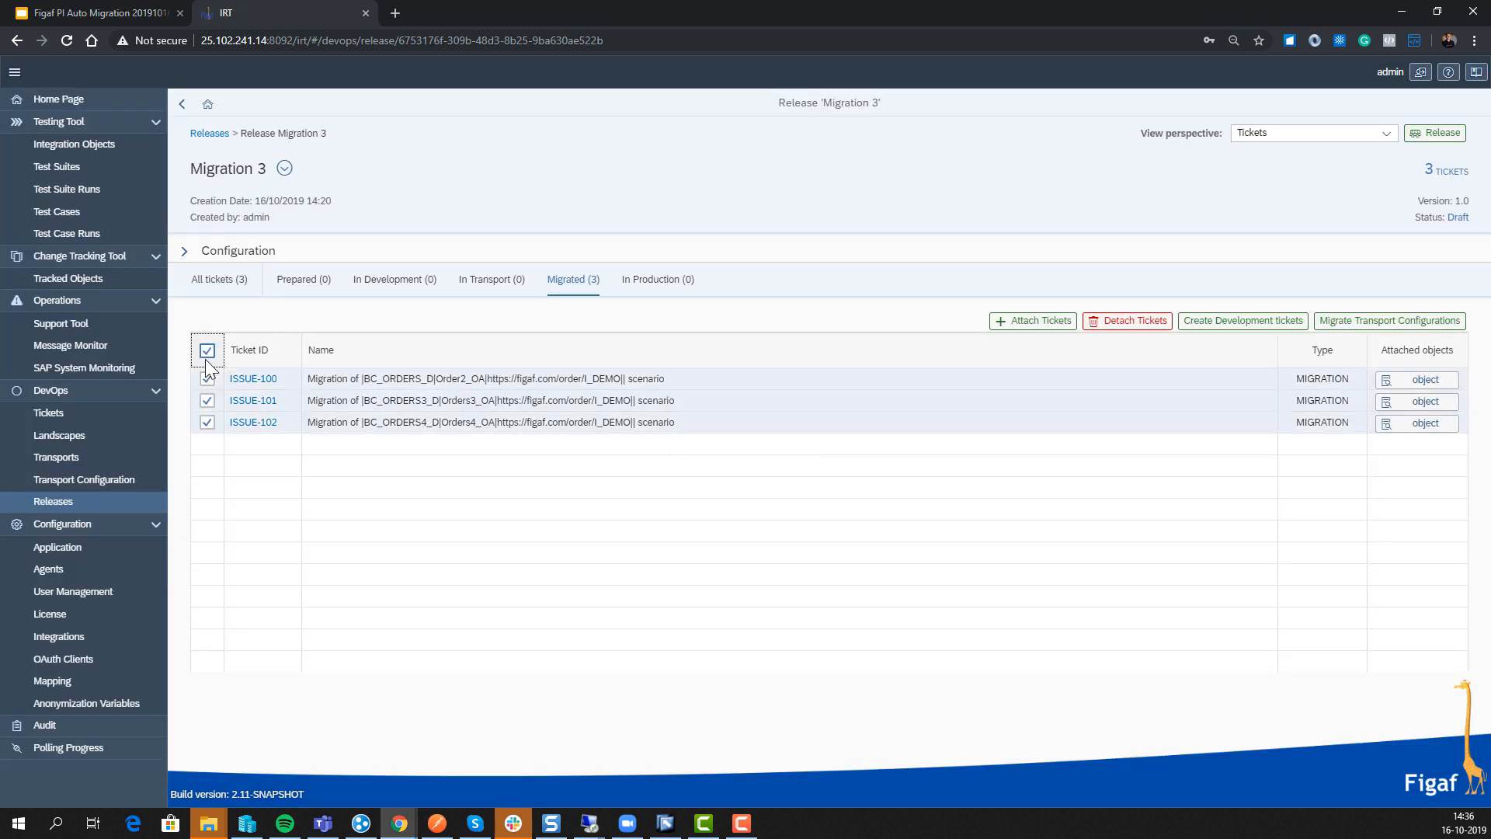
{"action": "left_click", "coordinate": [1252, 322]}
{"action": "left_click", "coordinate": [832, 464]}
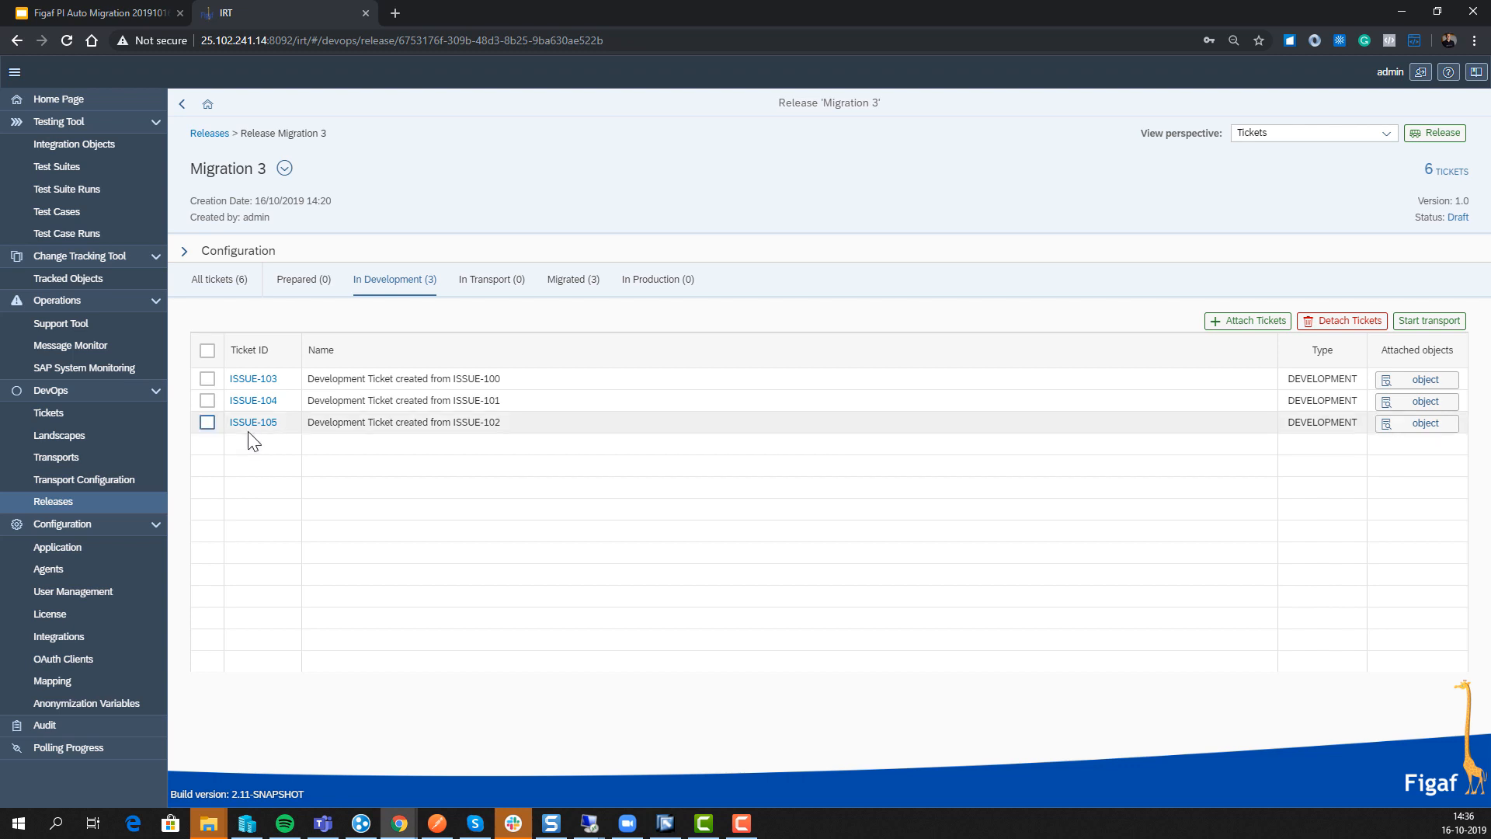
Open development ticket ISSUE-103 and review its tracked objects and test cases
{"action": "left_click", "coordinate": [244, 381]}
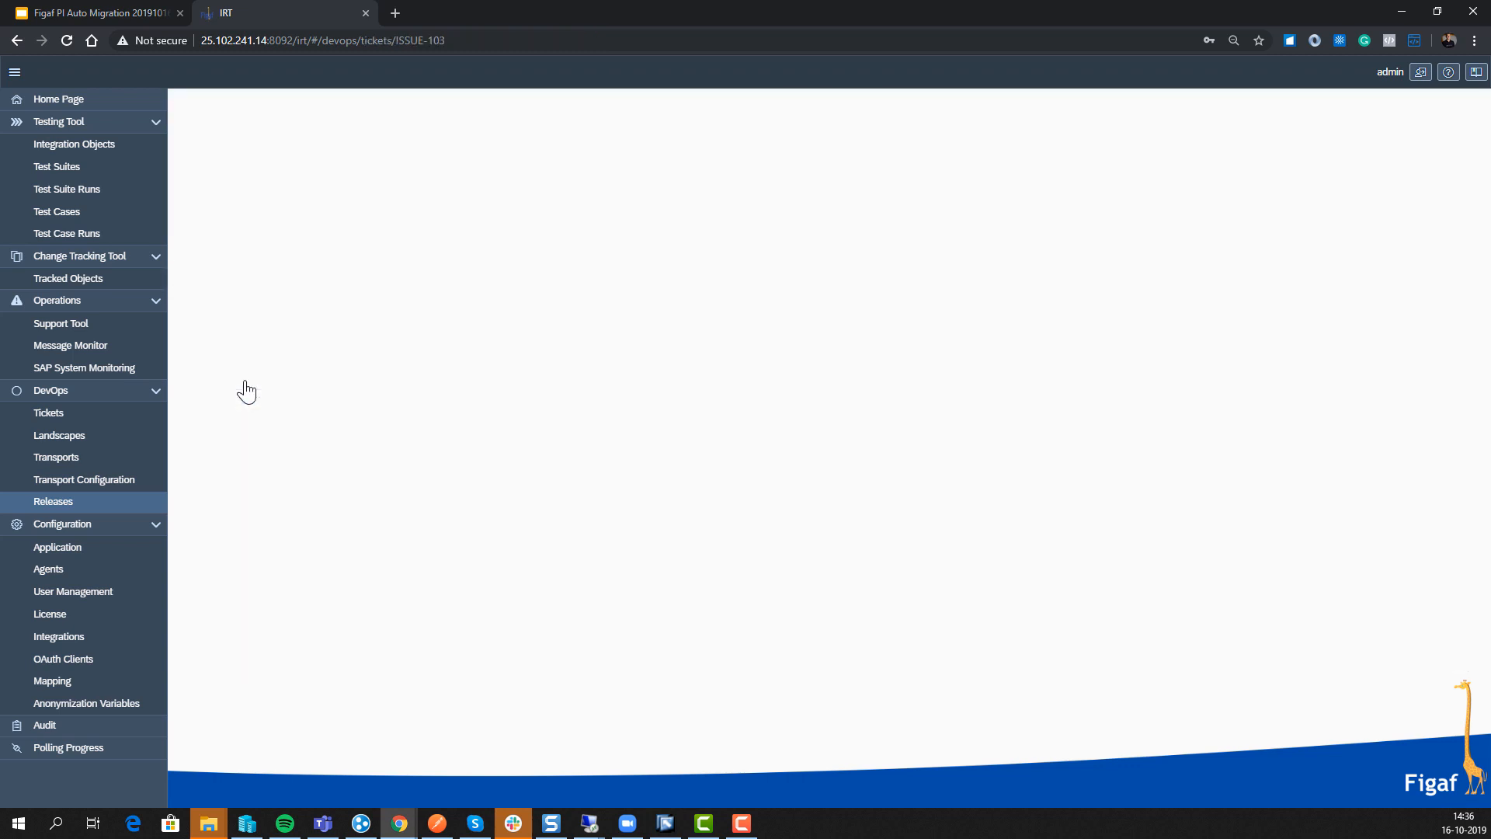
{"action": "left_click", "coordinate": [302, 265]}
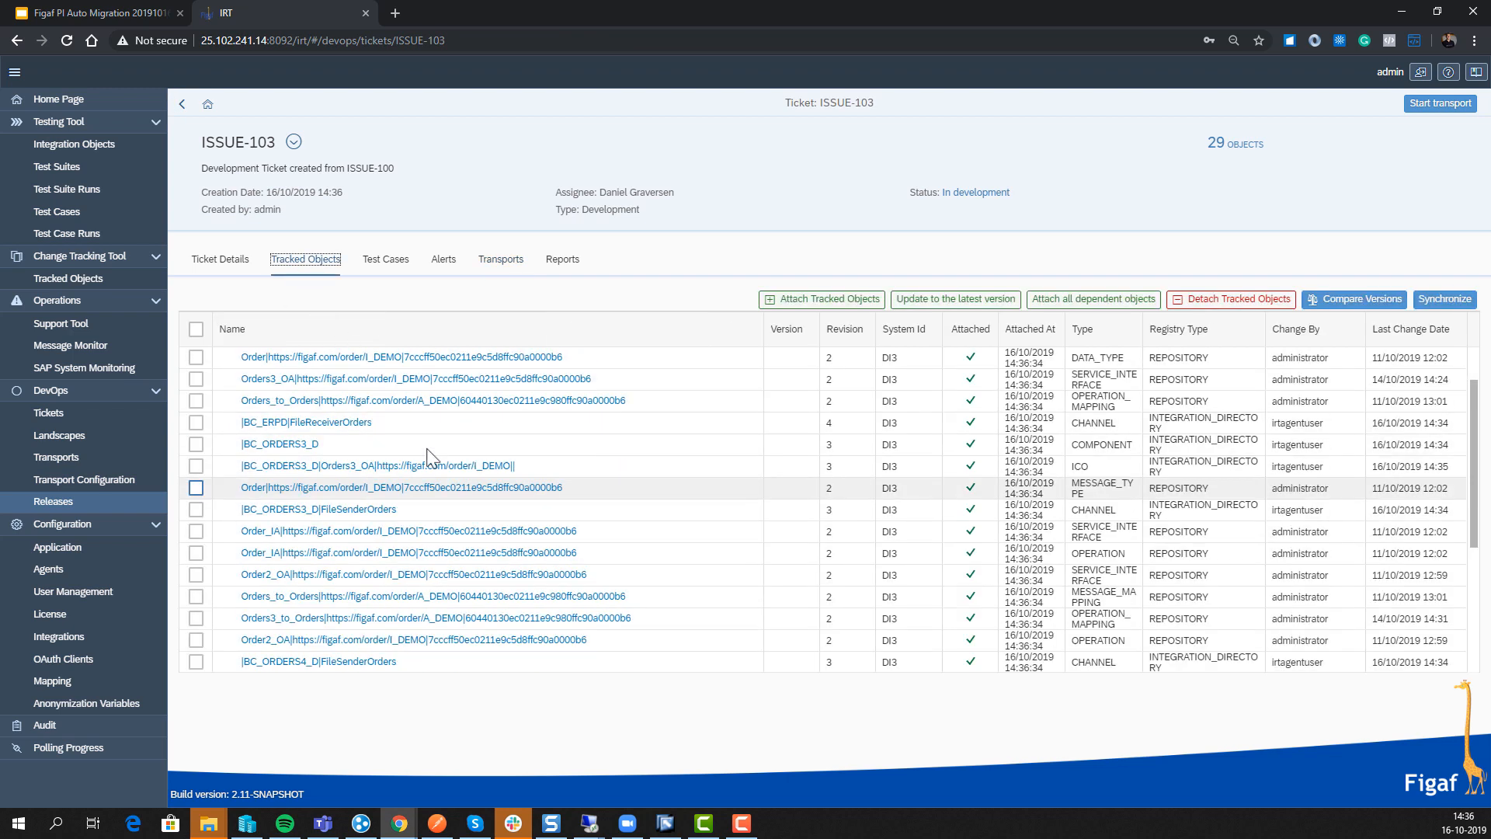
{"action": "scroll", "coordinate": [486, 533], "scroll_direction": "down", "scroll_amount": 4}
{"action": "scroll", "coordinate": [486, 533], "scroll_direction": "up", "scroll_amount": 3}
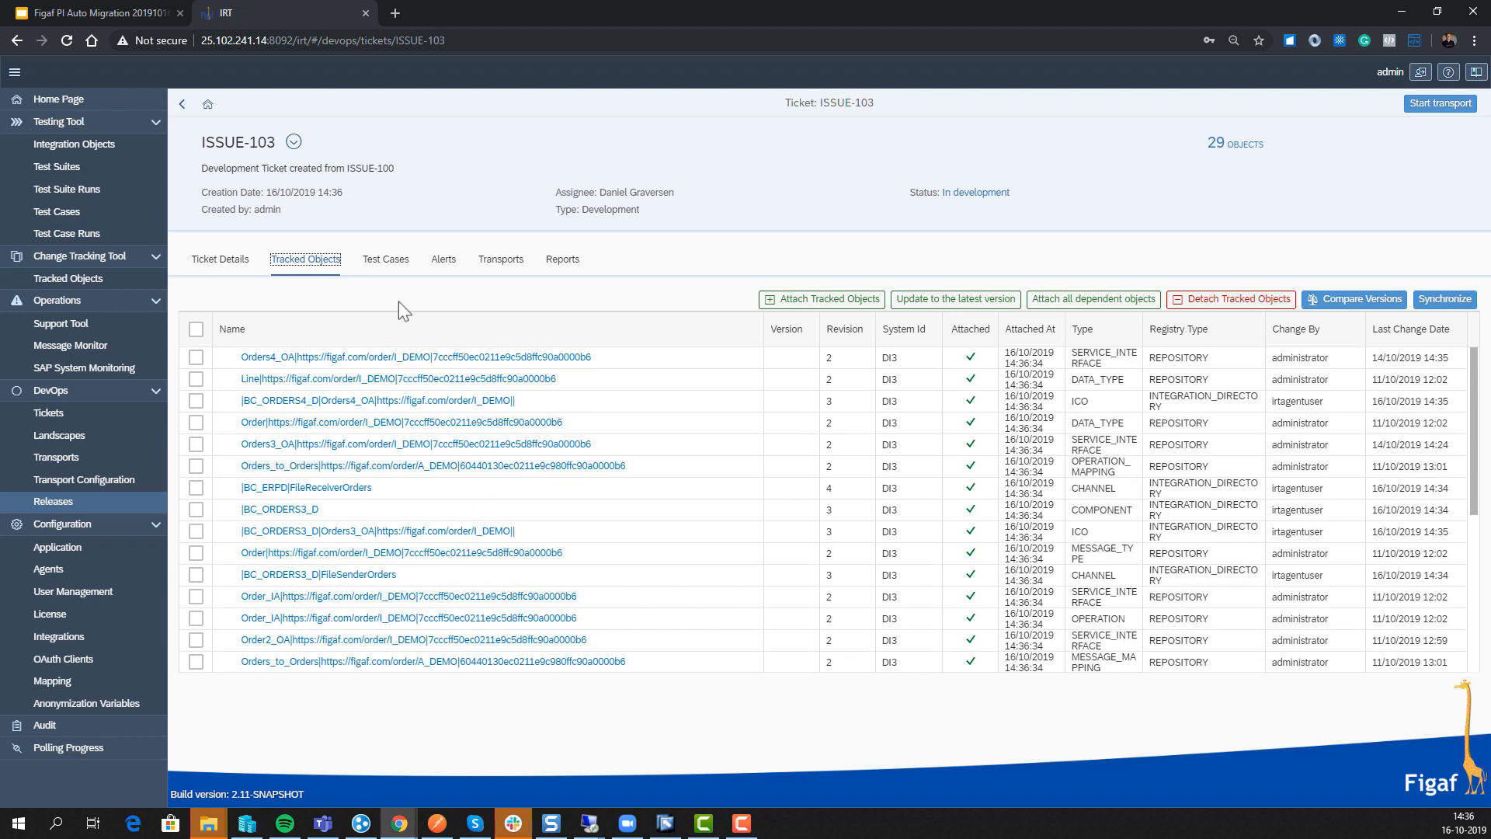
{"action": "left_click", "coordinate": [385, 266]}
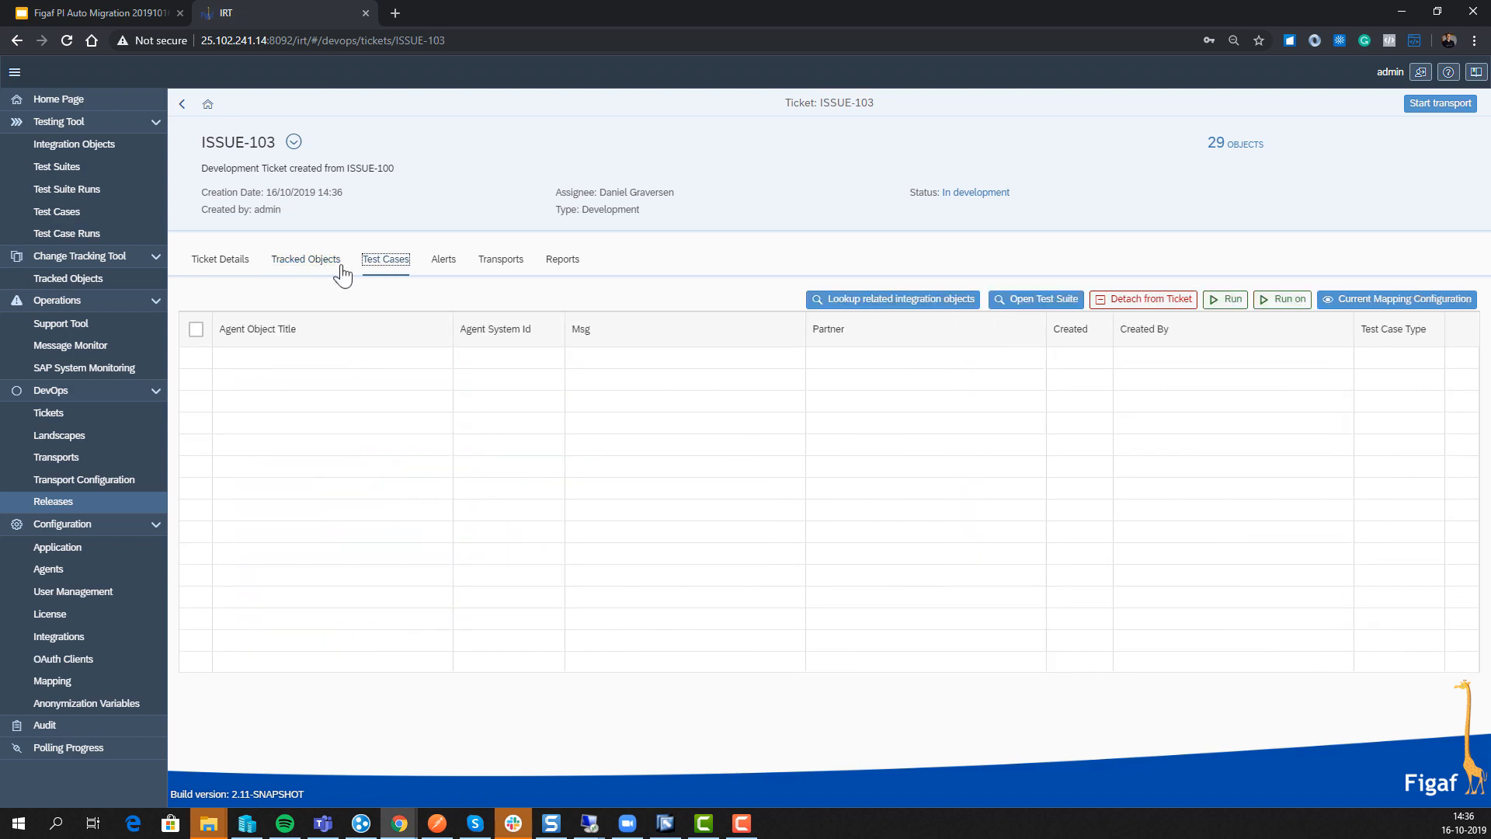
Return from ticket ISSUE-103 to the Migration 3 release and start transport for all three development tickets
{"action": "left_click", "coordinate": [309, 263]}
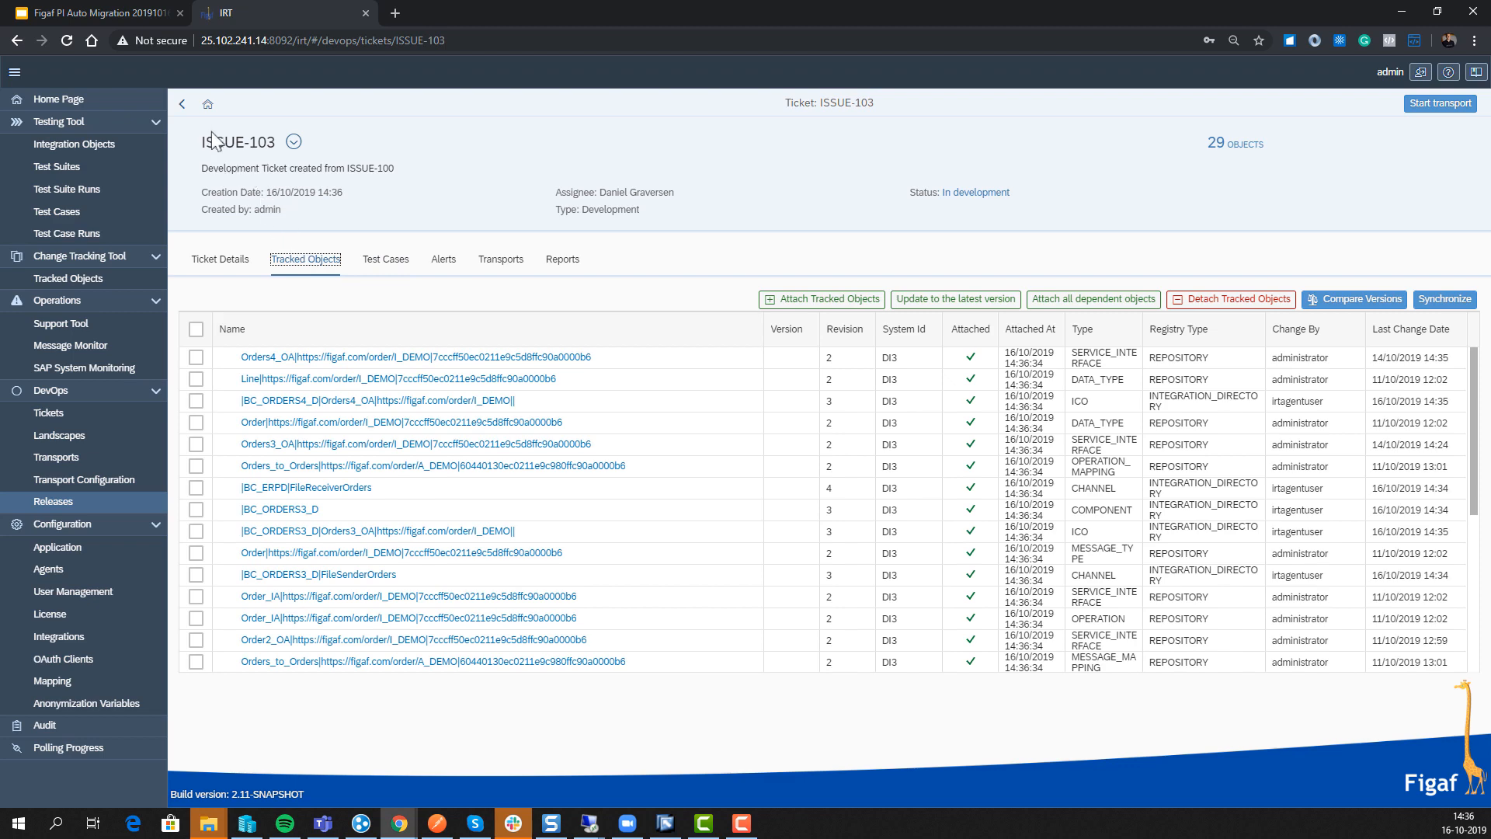
{"action": "left_click", "coordinate": [185, 103]}
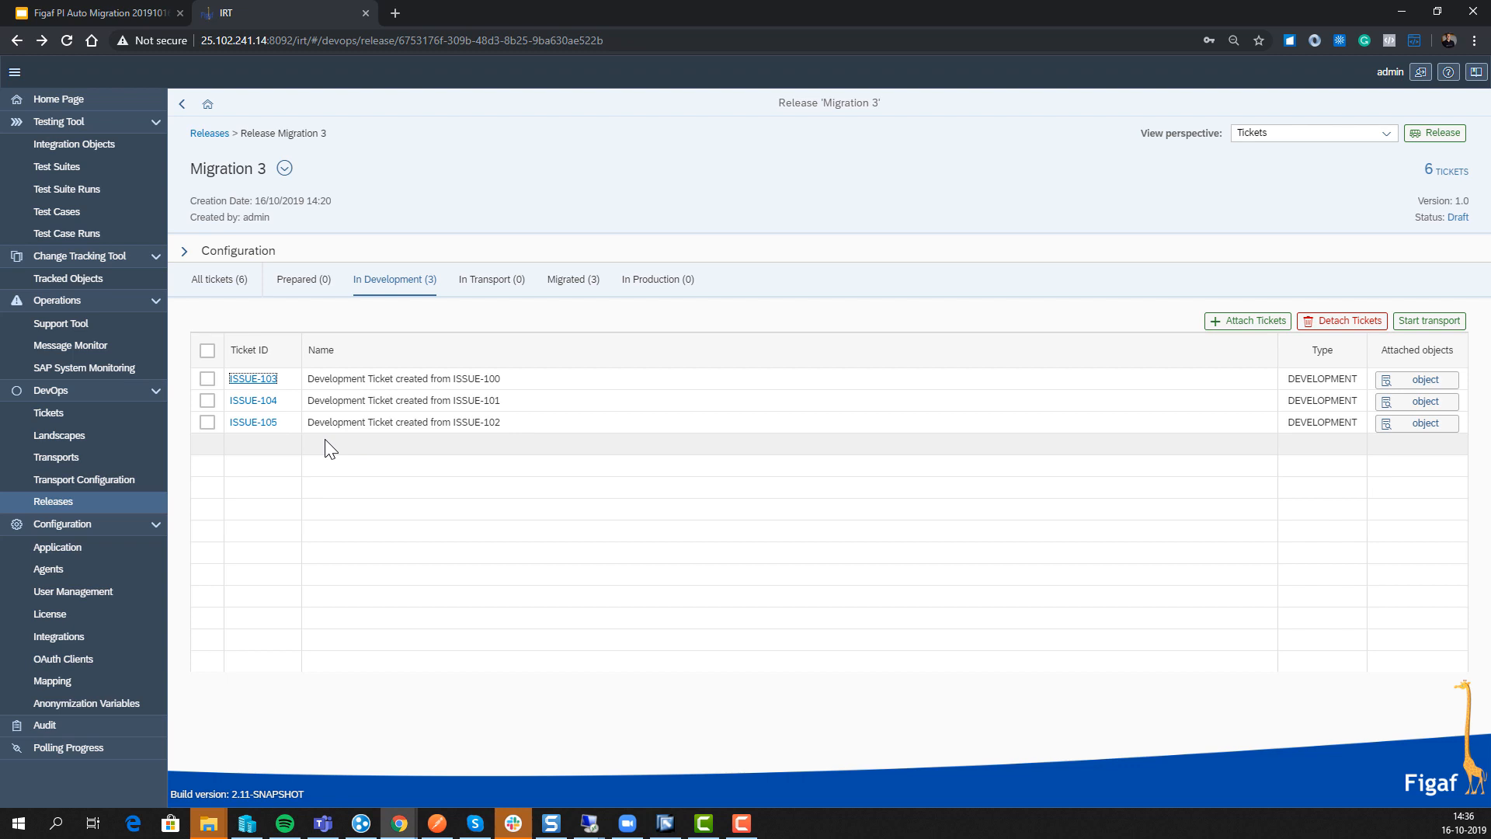
{"action": "left_click", "coordinate": [207, 350]}
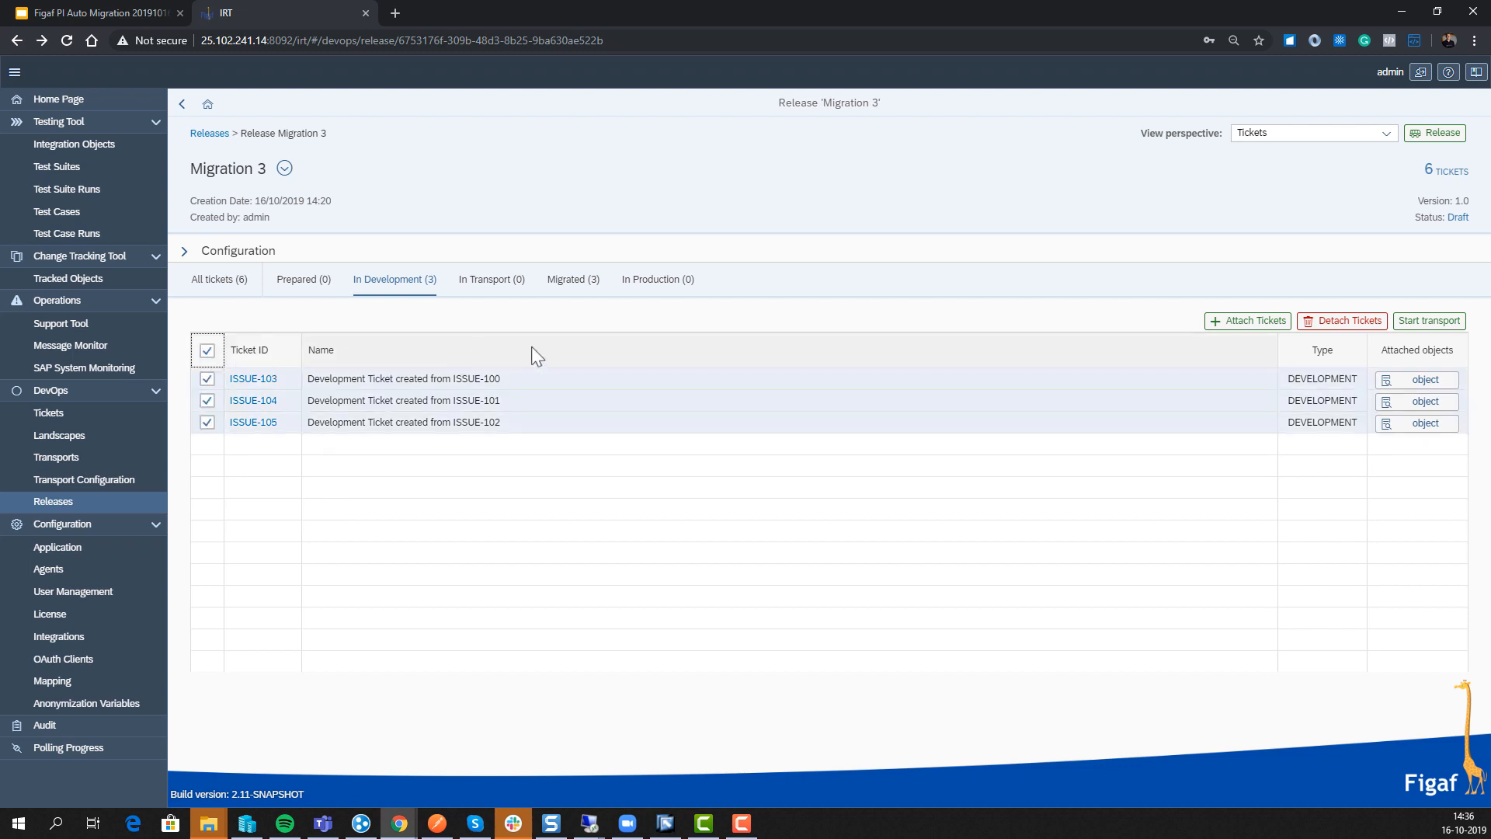
{"action": "left_click", "coordinate": [1400, 325]}
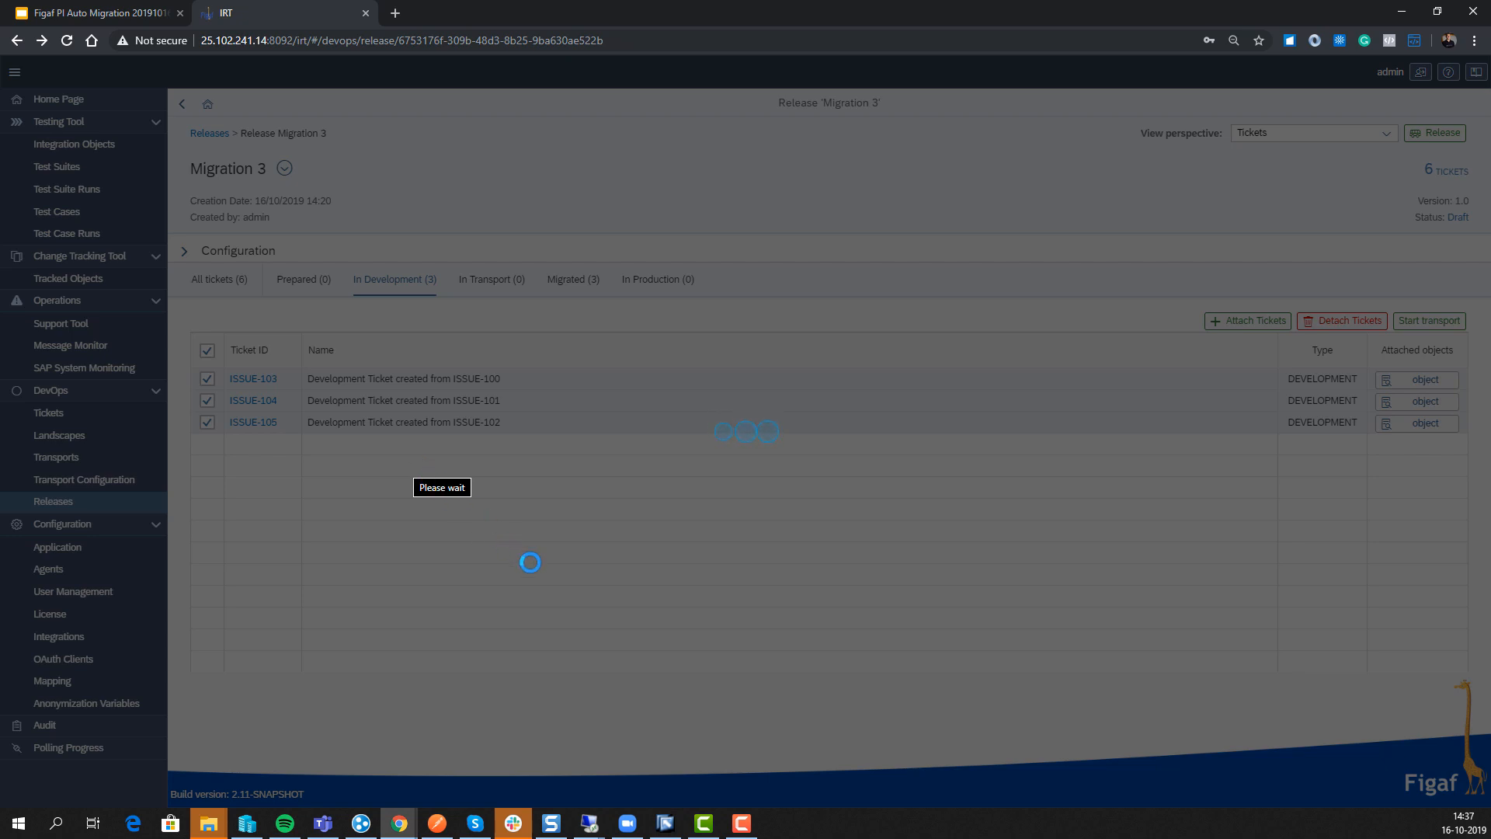
Switch to the Figaf PI Auto Migration Google Slides deck, present the "Landscape for migration" slide, and return to the Figaf release
{"action": "left_click", "coordinate": [125, 14]}
{"action": "left_click", "coordinate": [118, 489]}
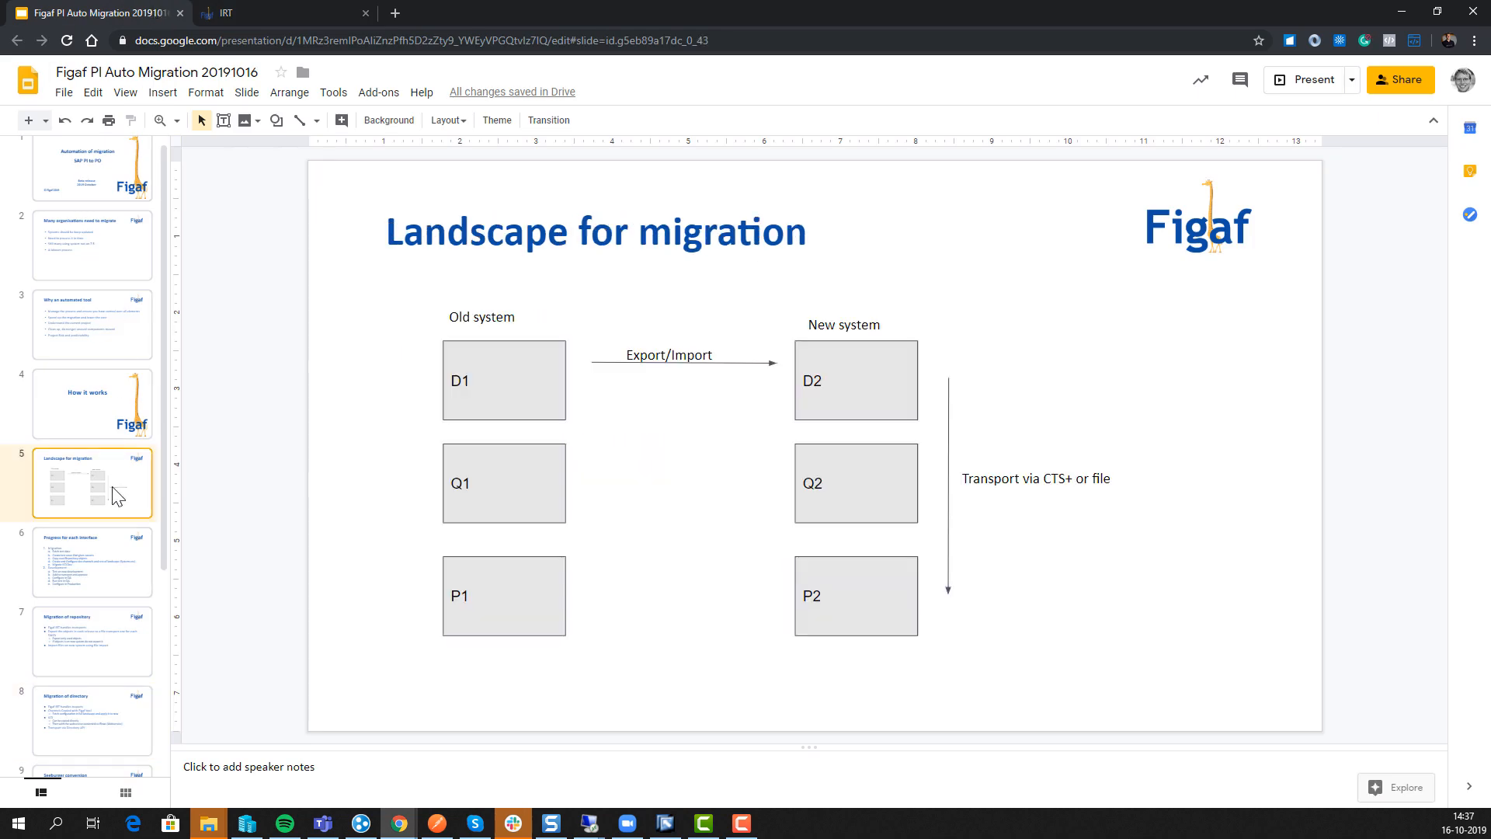
{"action": "left_click", "coordinate": [1282, 85]}
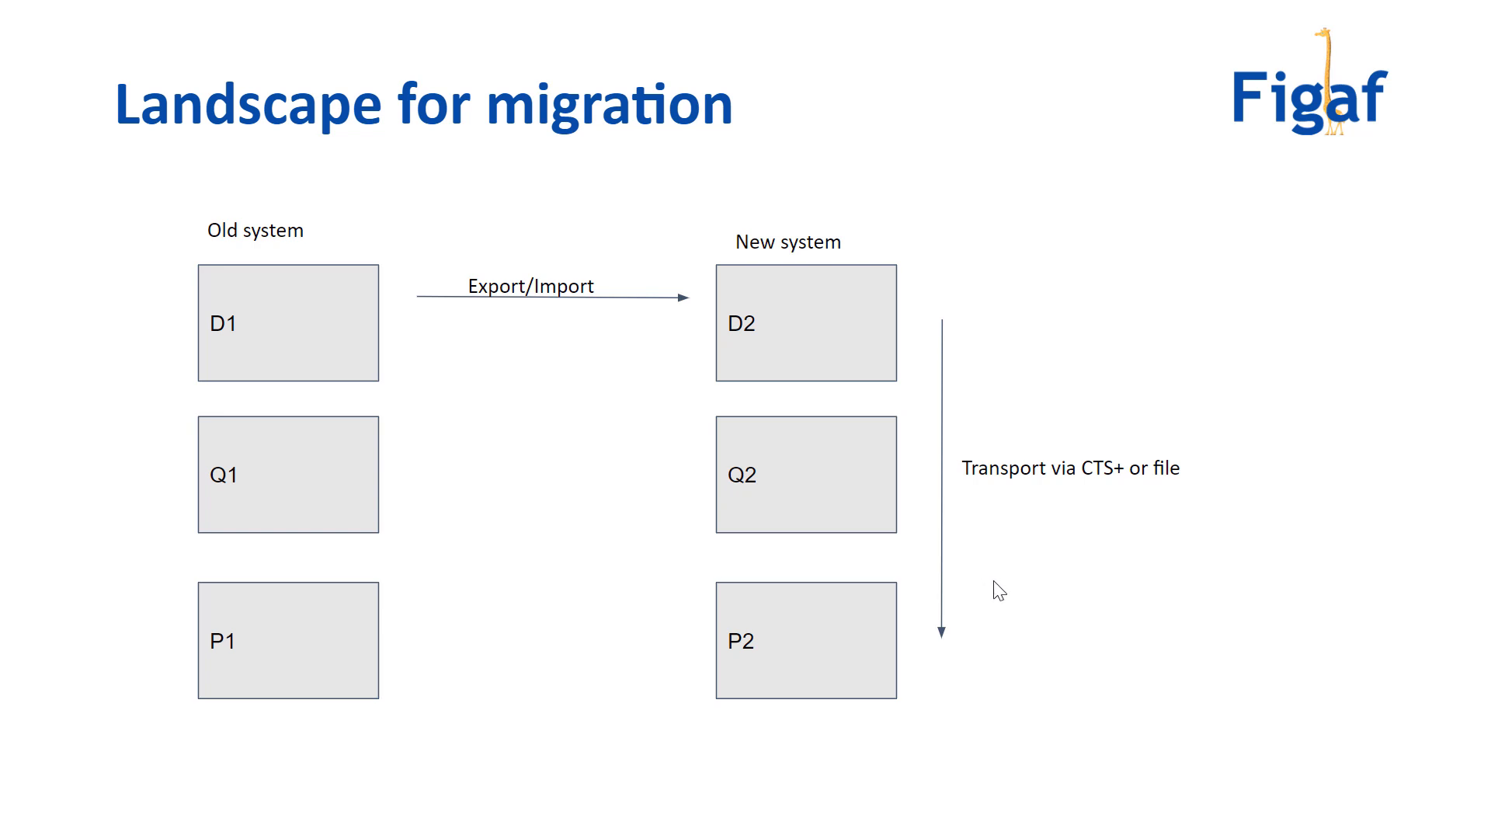
{"action": "key", "text": "Escape"}
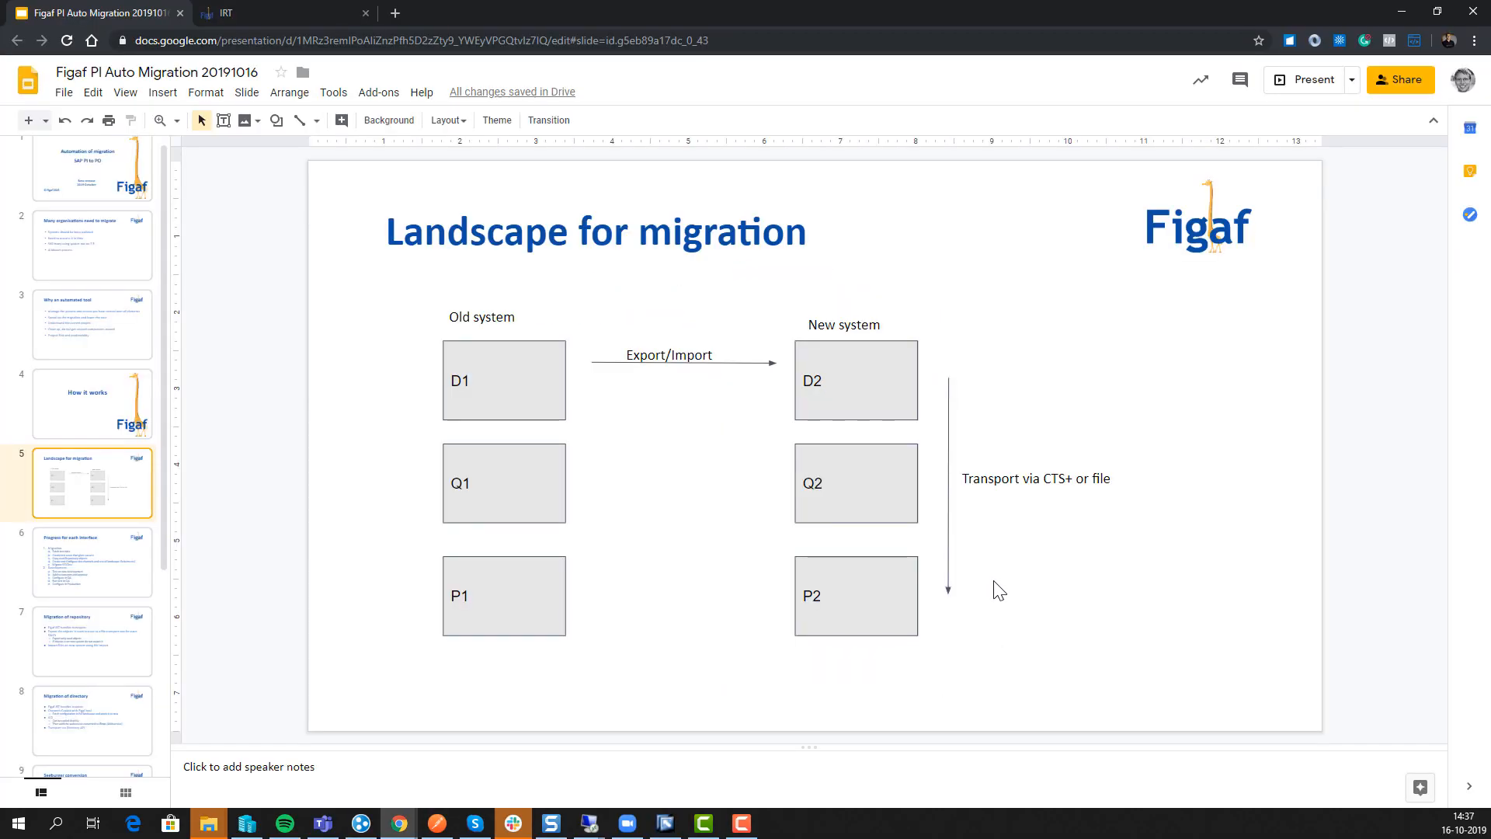
{"action": "left_click", "coordinate": [240, 11]}
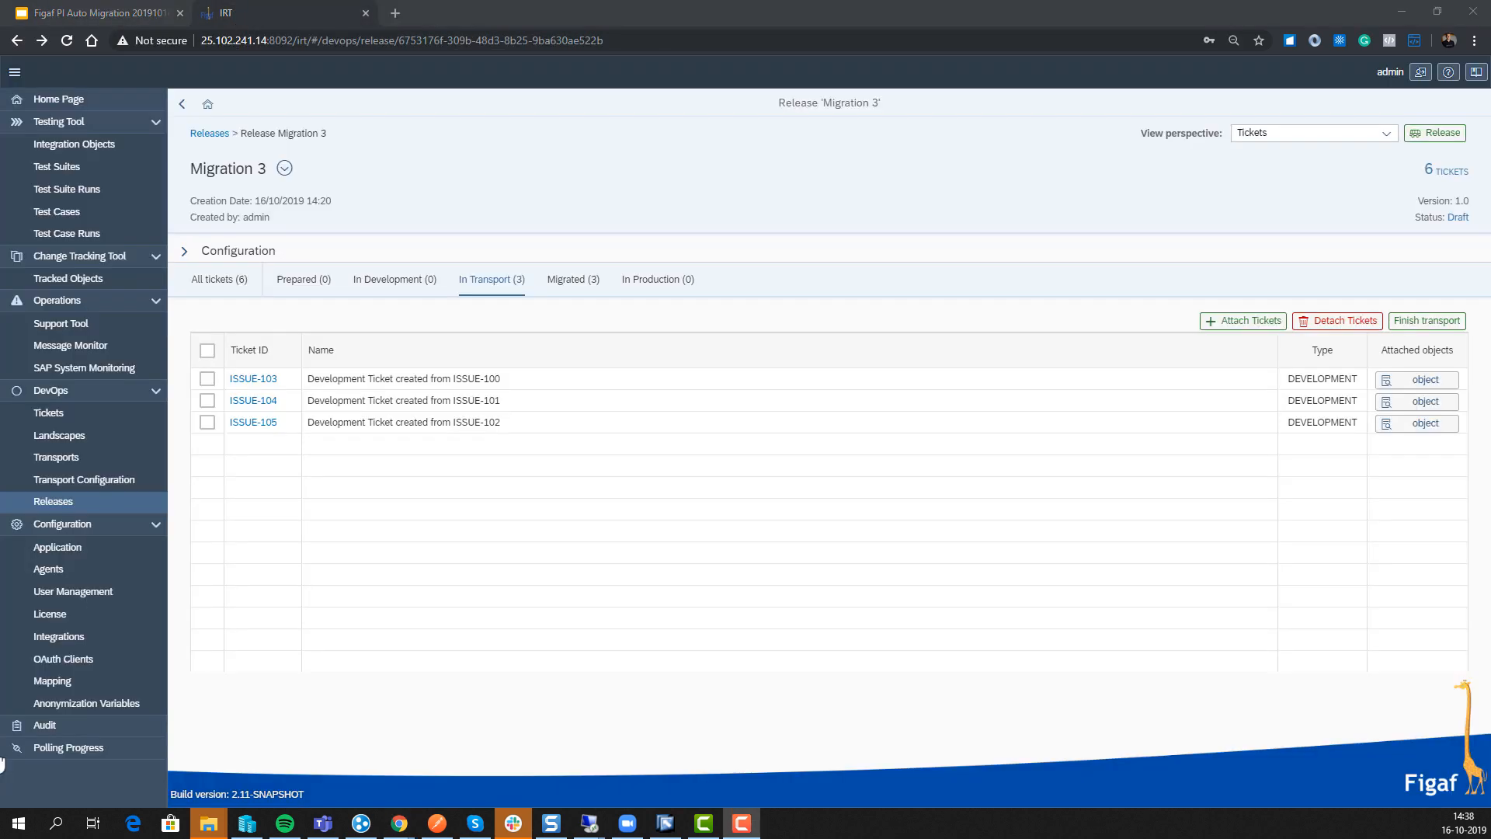
Show the transports of ticket ISSUE-103 and open the details of the directory objects transport TRANSPORT-58
{"action": "left_click", "coordinate": [253, 379]}
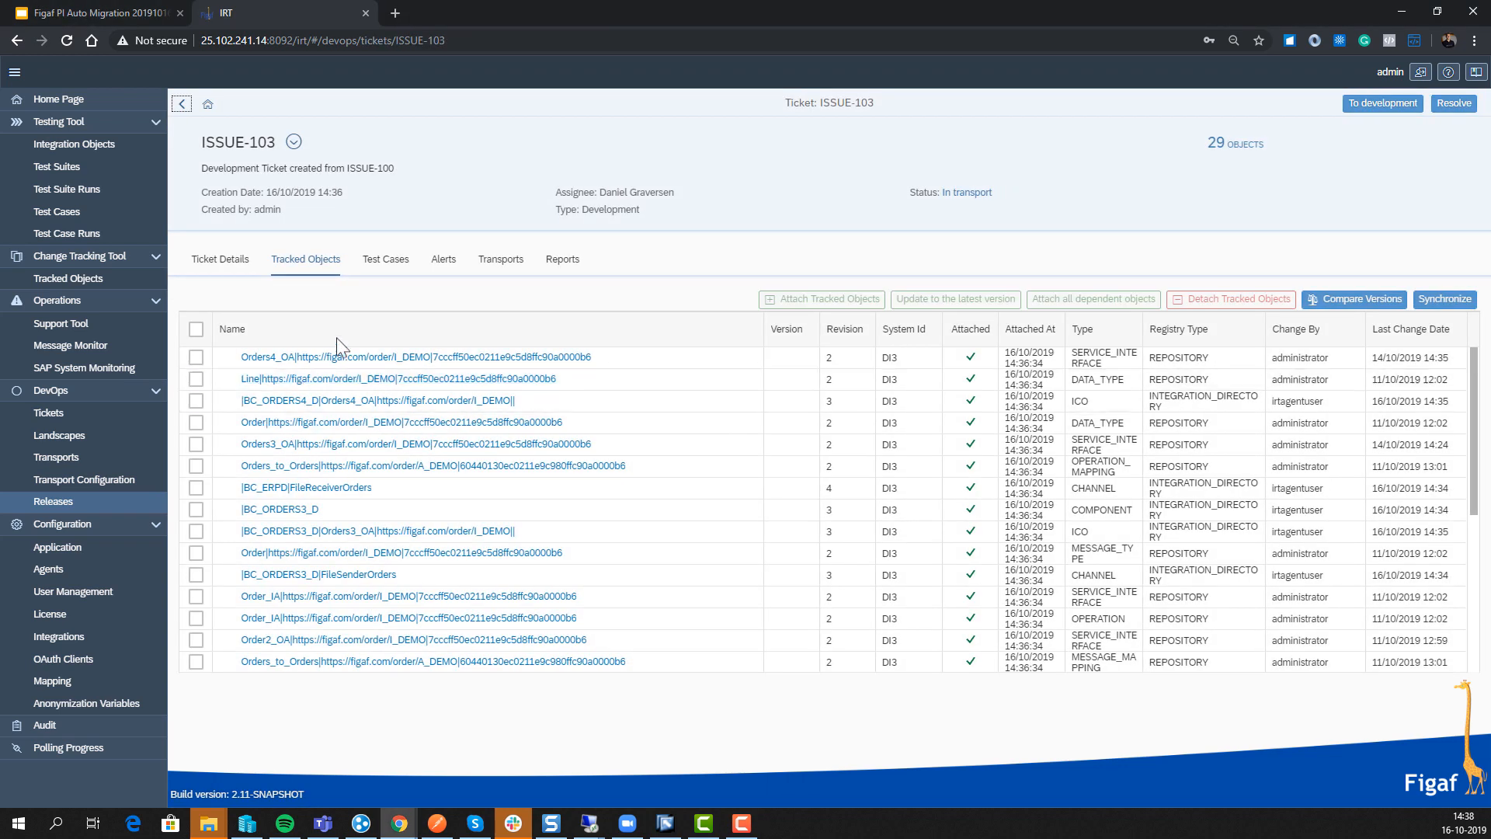
{"action": "left_click", "coordinate": [493, 268]}
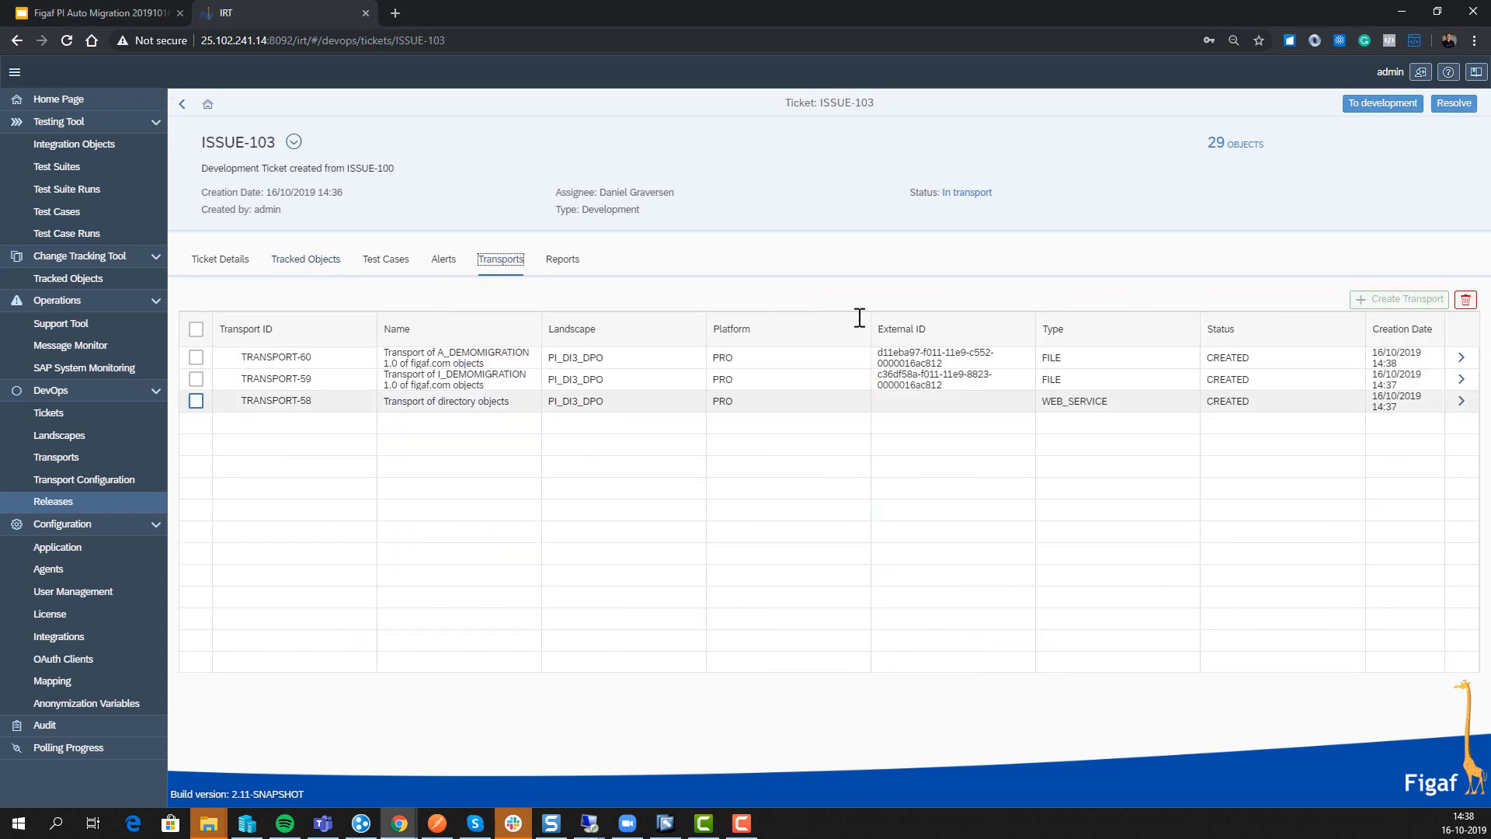
{"action": "left_click", "coordinate": [1460, 401]}
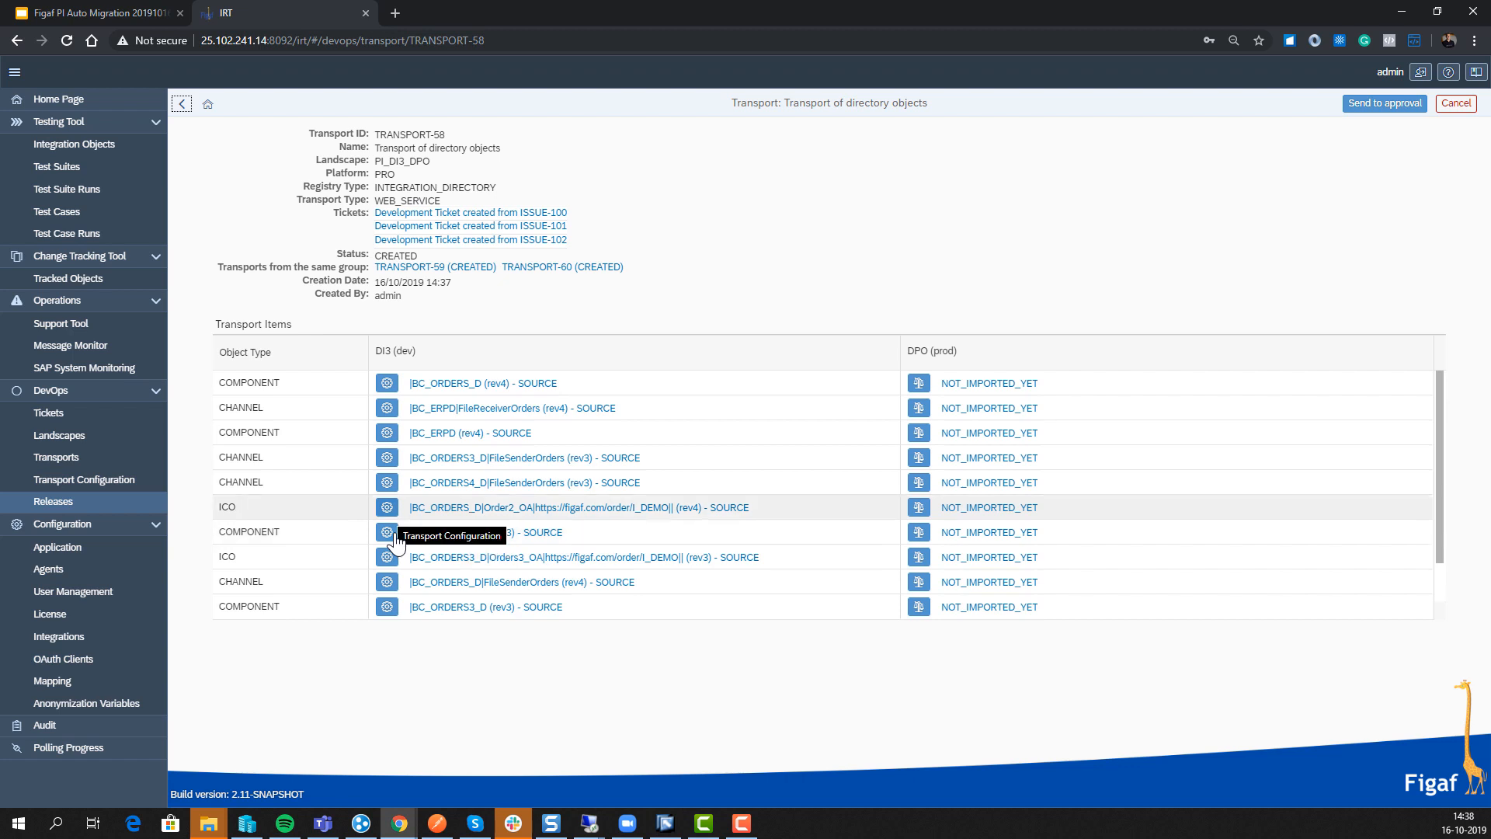
Open the transport configuration of the BC_ERPD HTTPReceiverOrder channel and compare its path parameter between DI3 (dev) and DPO (prod)
{"action": "scroll", "coordinate": [392, 536], "scroll_direction": "down", "scroll_amount": 2}
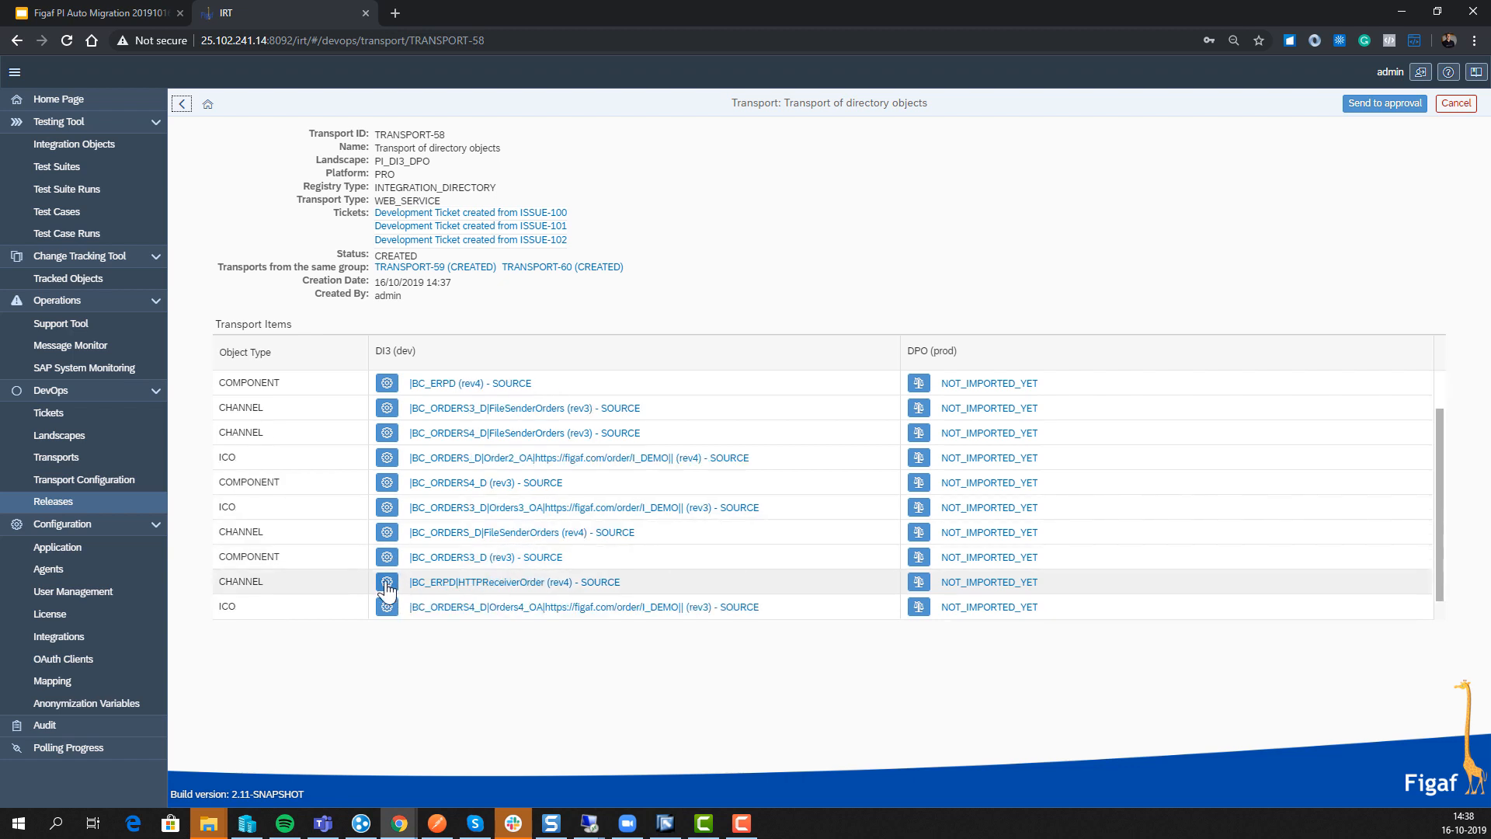
{"action": "left_click", "coordinate": [387, 583]}
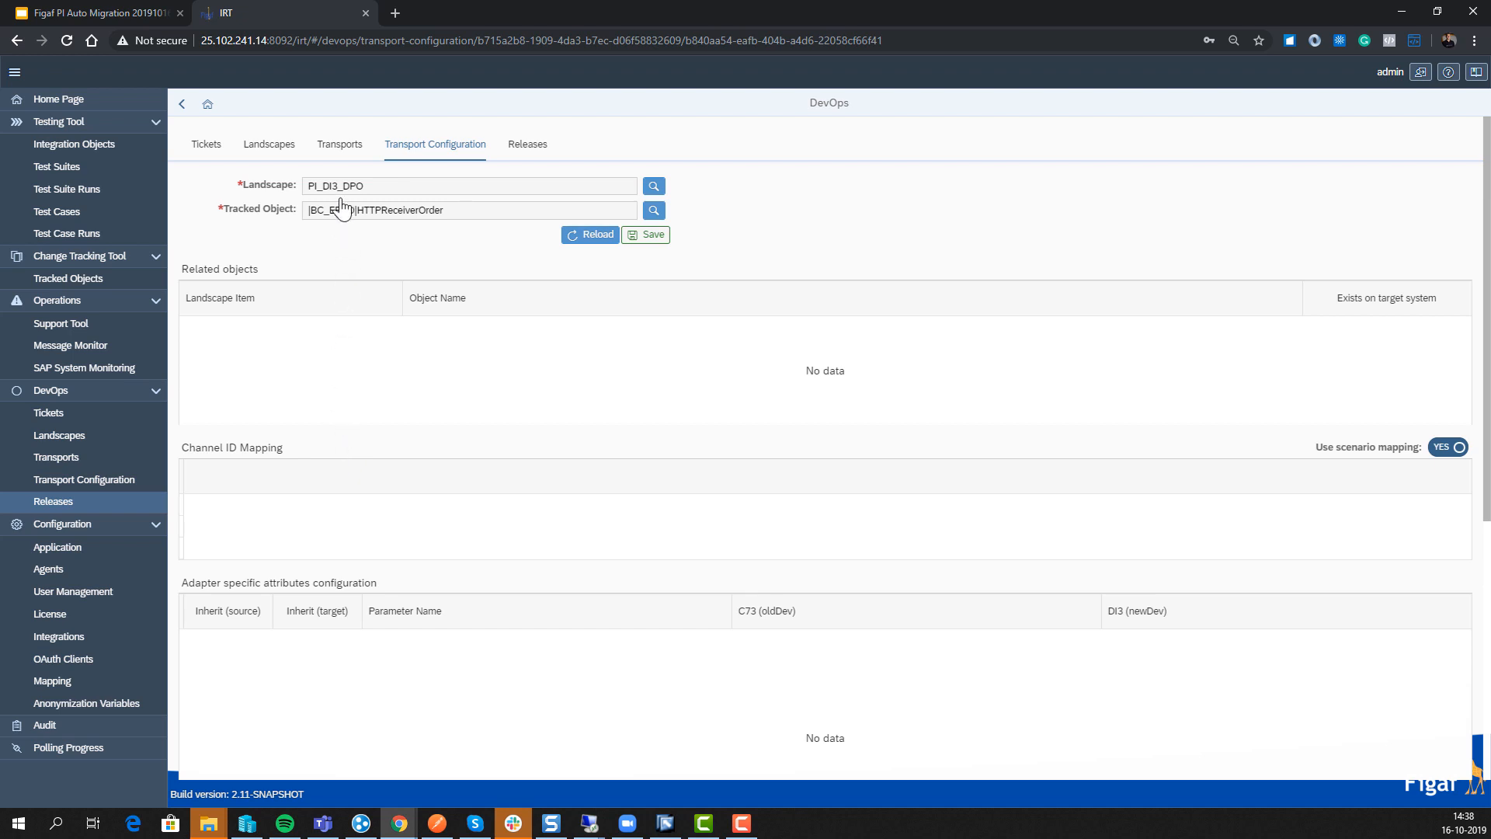
{"action": "left_click", "coordinate": [565, 241]}
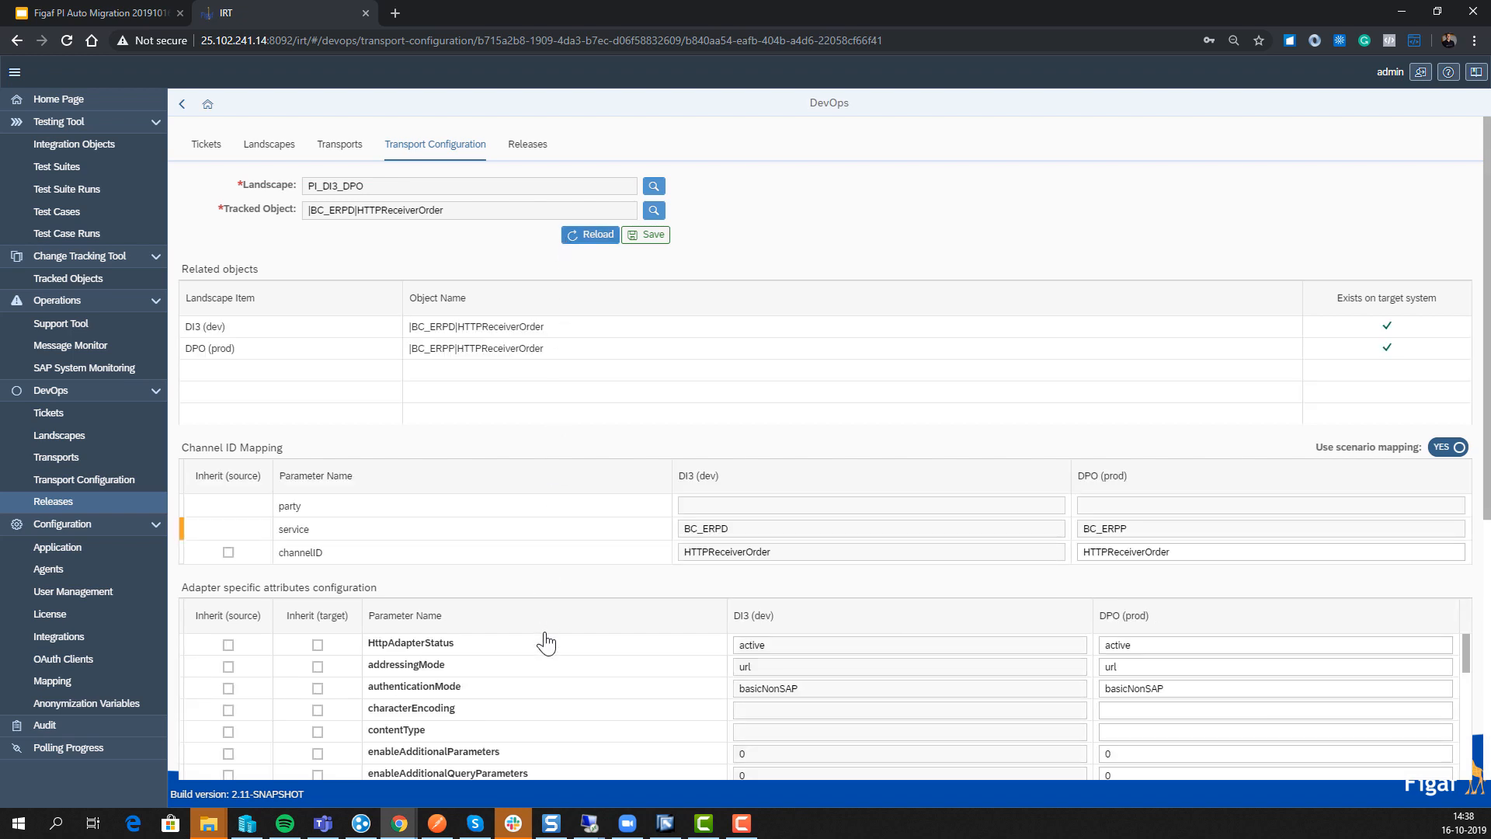
{"action": "scroll", "coordinate": [546, 644], "scroll_direction": "down", "scroll_amount": 2}
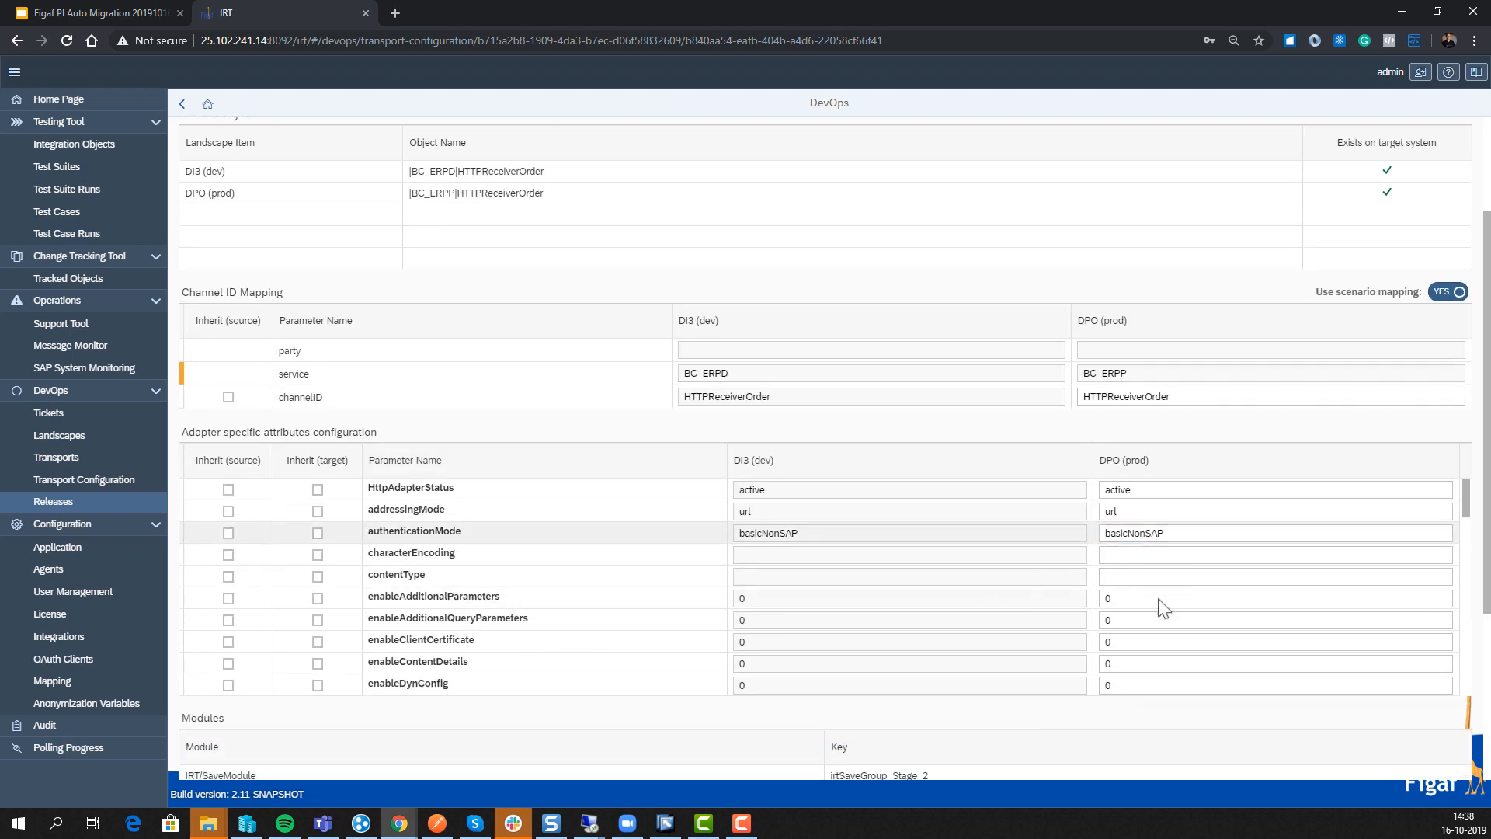
{"action": "scroll", "coordinate": [1124, 602], "scroll_direction": "down", "scroll_amount": 5}
{"action": "scroll", "coordinate": [1223, 628], "scroll_direction": "down", "scroll_amount": 3}
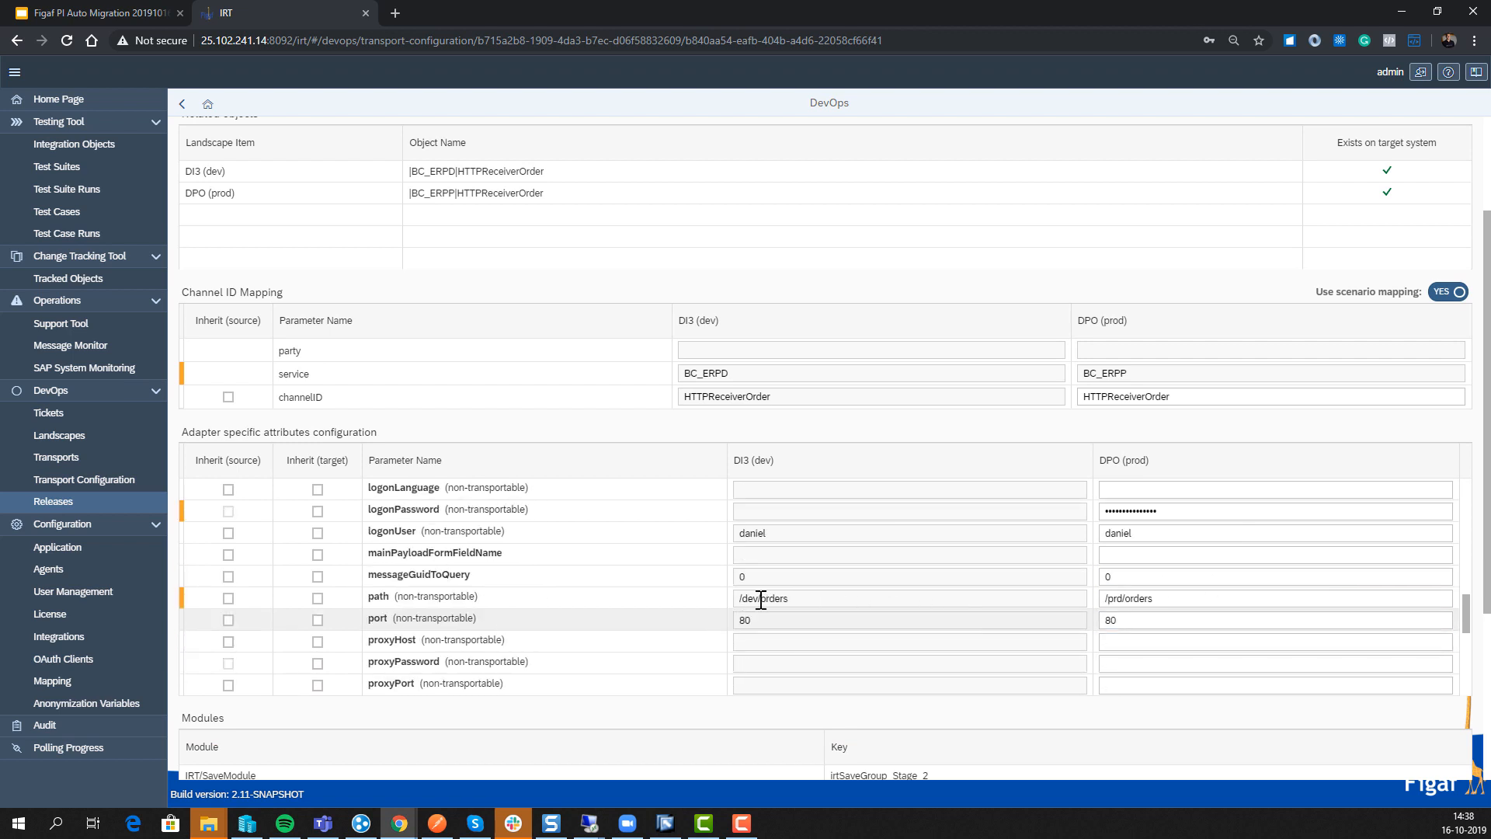
{"action": "left_click_drag", "start_coordinate": [740, 598], "coordinate": [809, 595]}
{"action": "left_click_drag", "start_coordinate": [1191, 599], "coordinate": [1020, 599]}
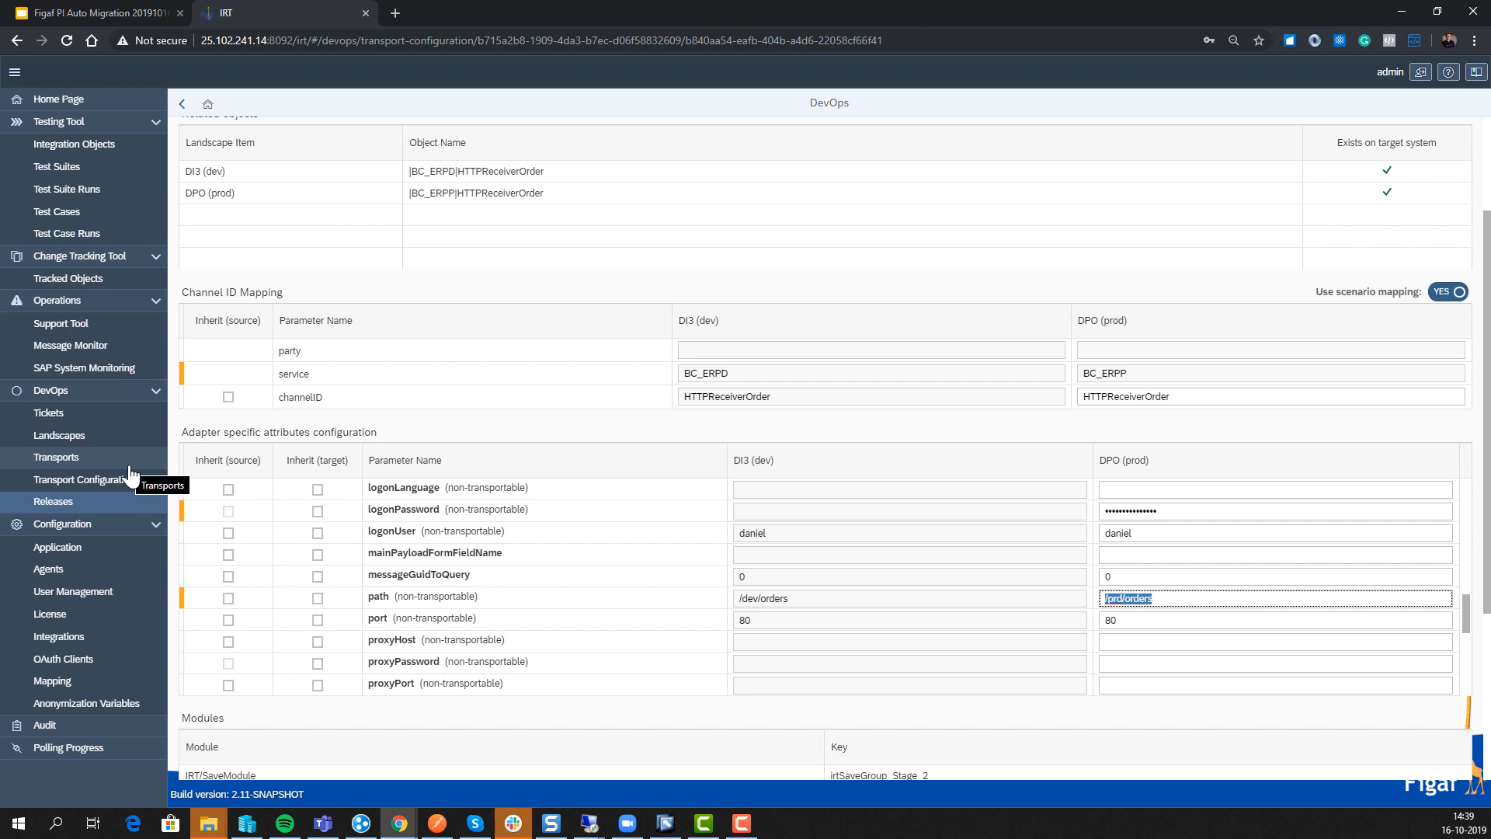
Reopen the Migration 3 release and review its migrated, in-production and in-transport tickets
{"action": "left_click", "coordinate": [96, 503]}
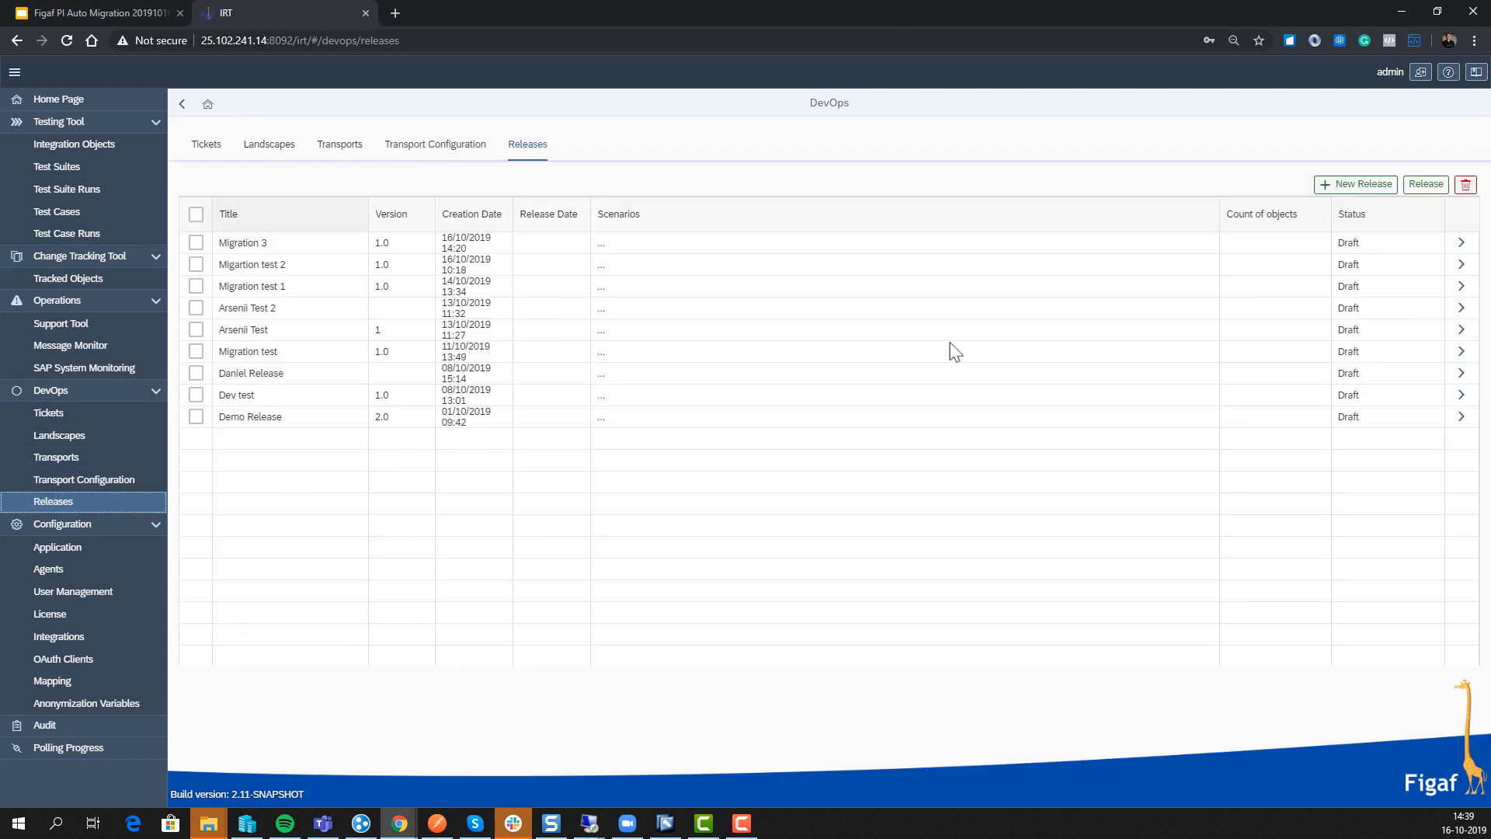
{"action": "left_click", "coordinate": [1459, 245]}
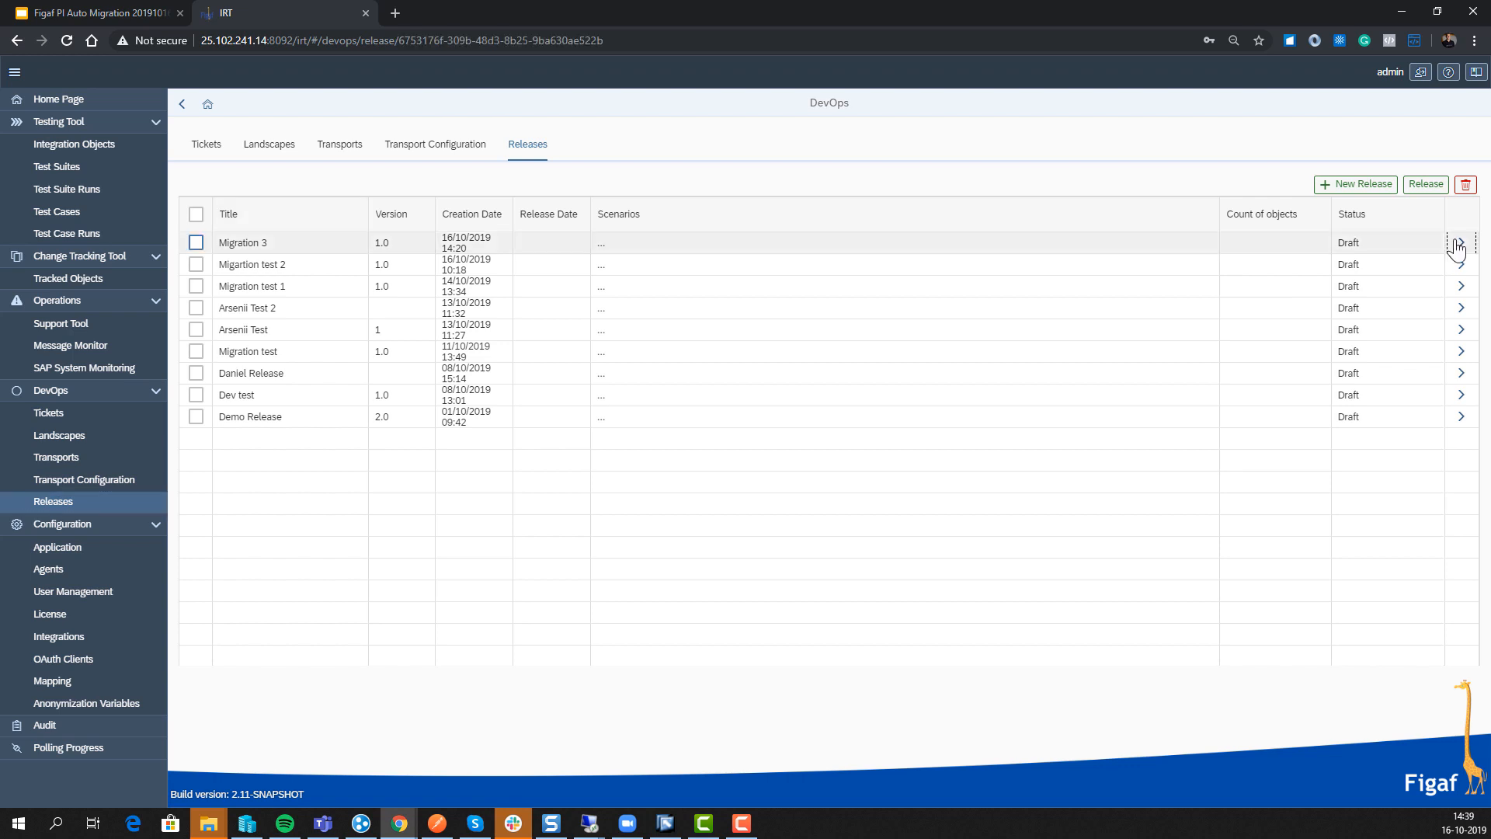
{"action": "left_click", "coordinate": [598, 278]}
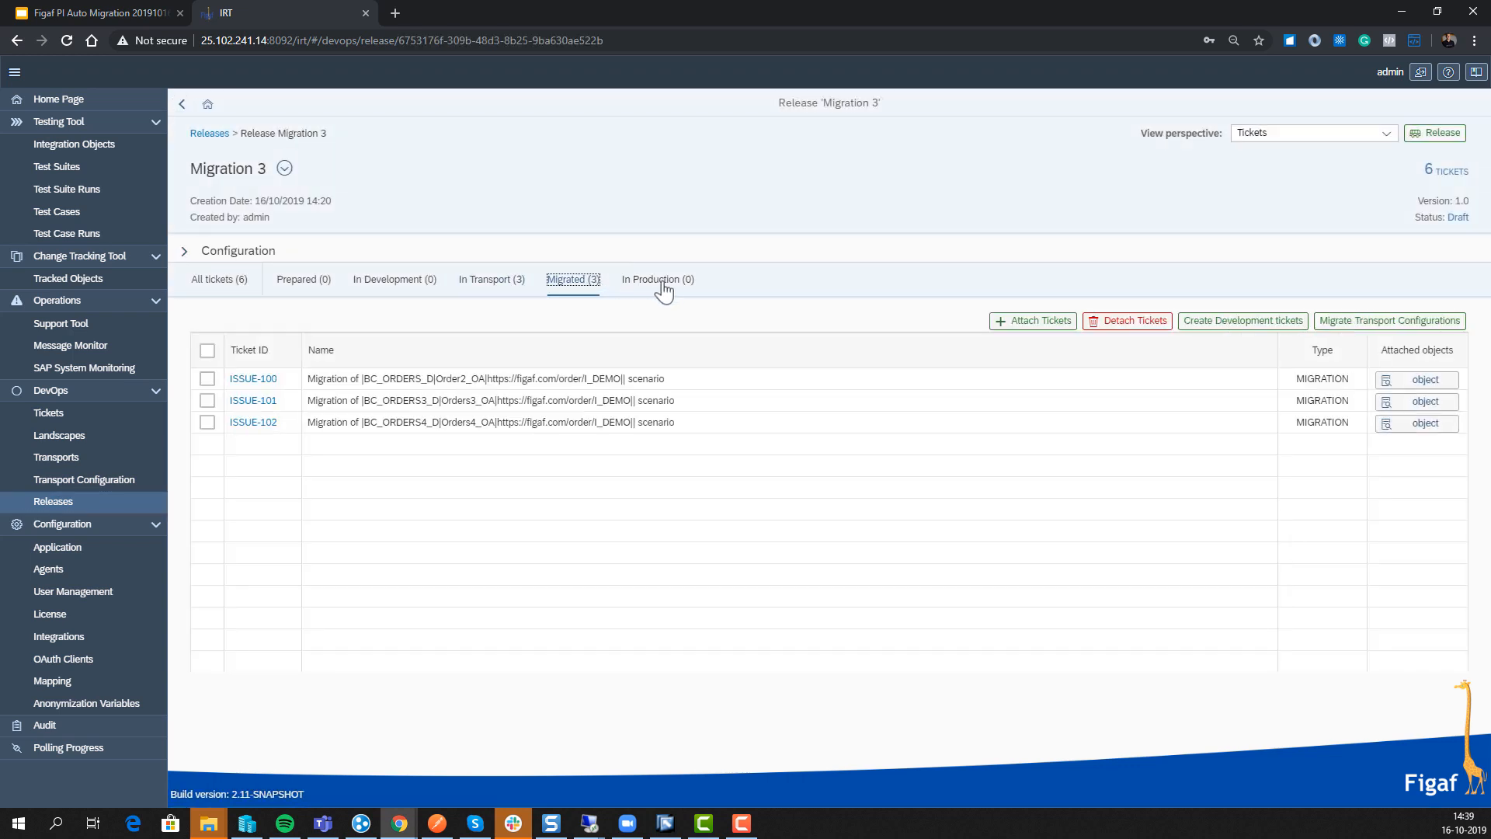
{"action": "left_click", "coordinate": [658, 281]}
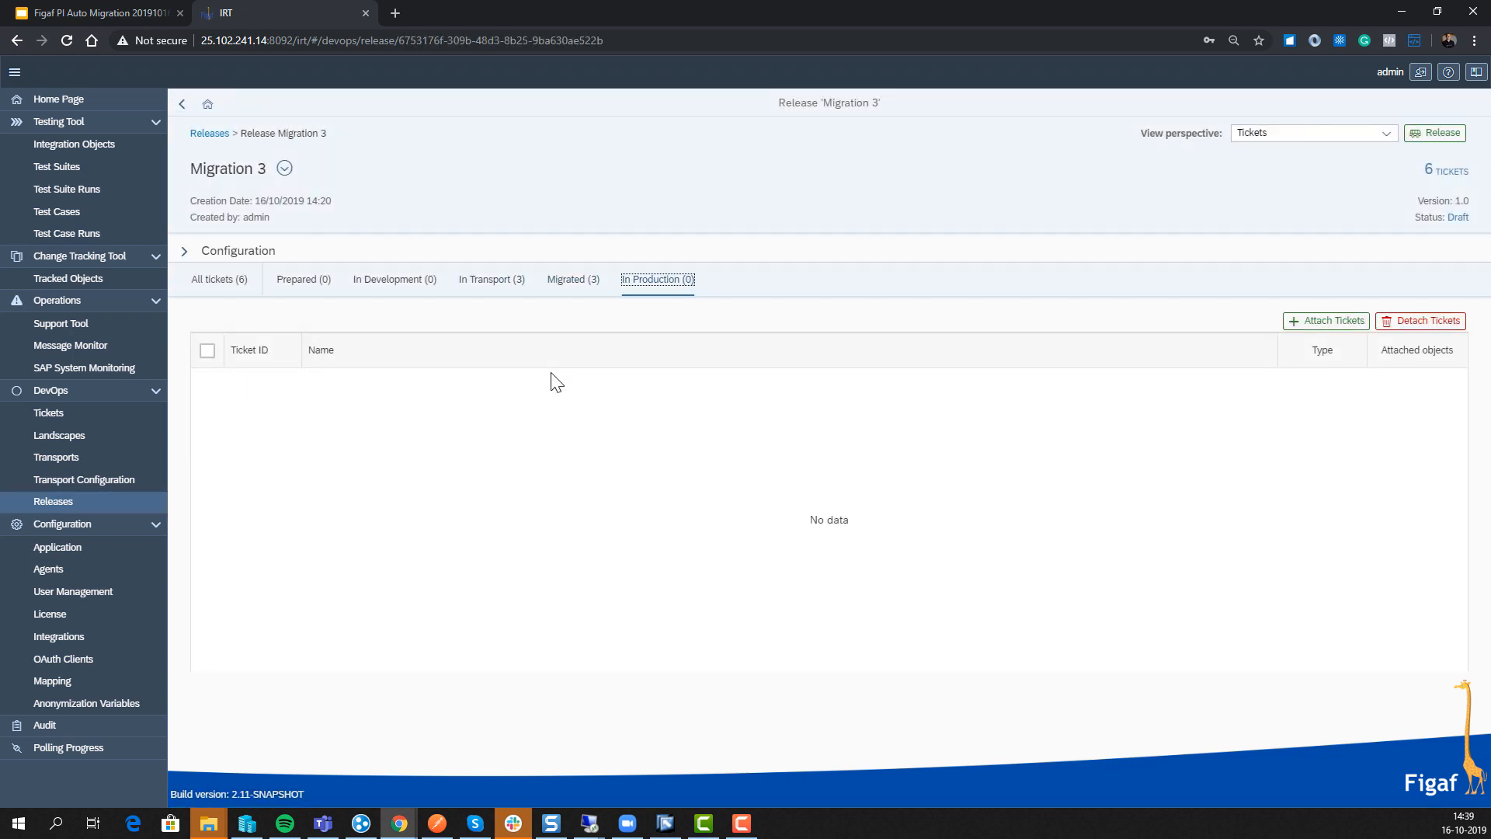
{"action": "left_click", "coordinate": [505, 281]}
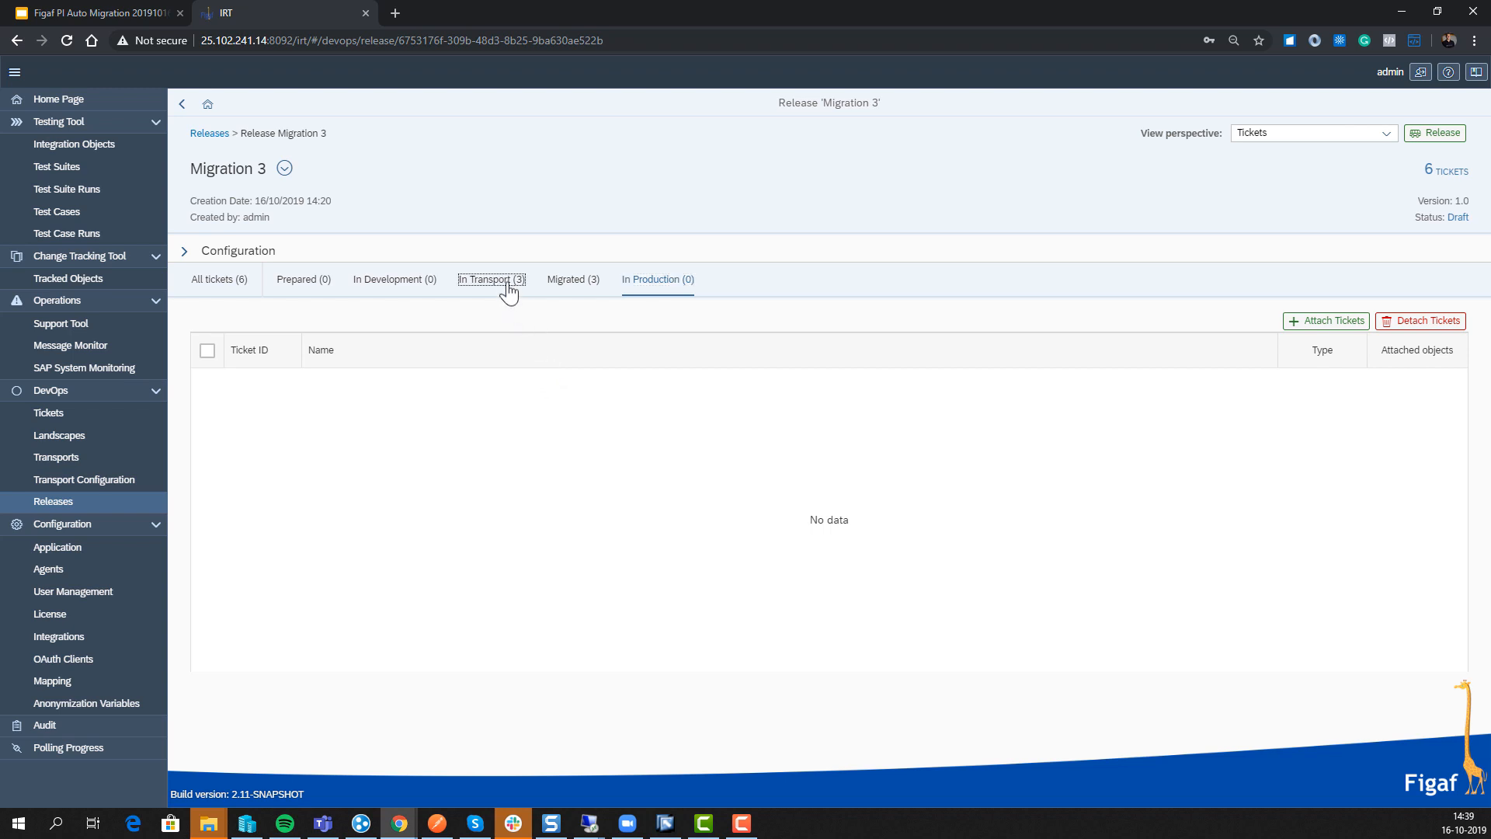